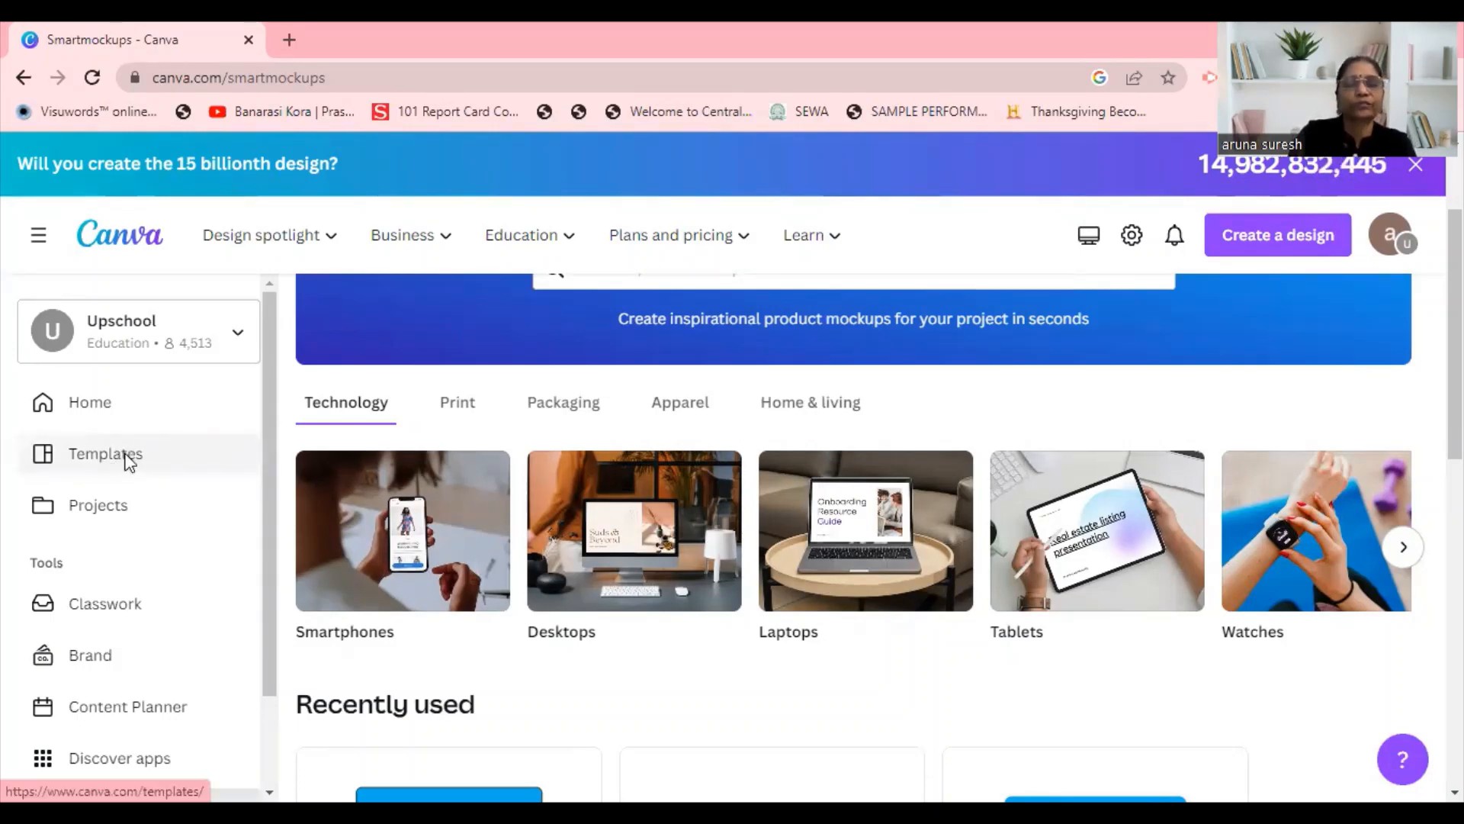
# Open the template library and look through its subject categories, classroom decor kits and suggested designs.
pyautogui.click(127, 460)
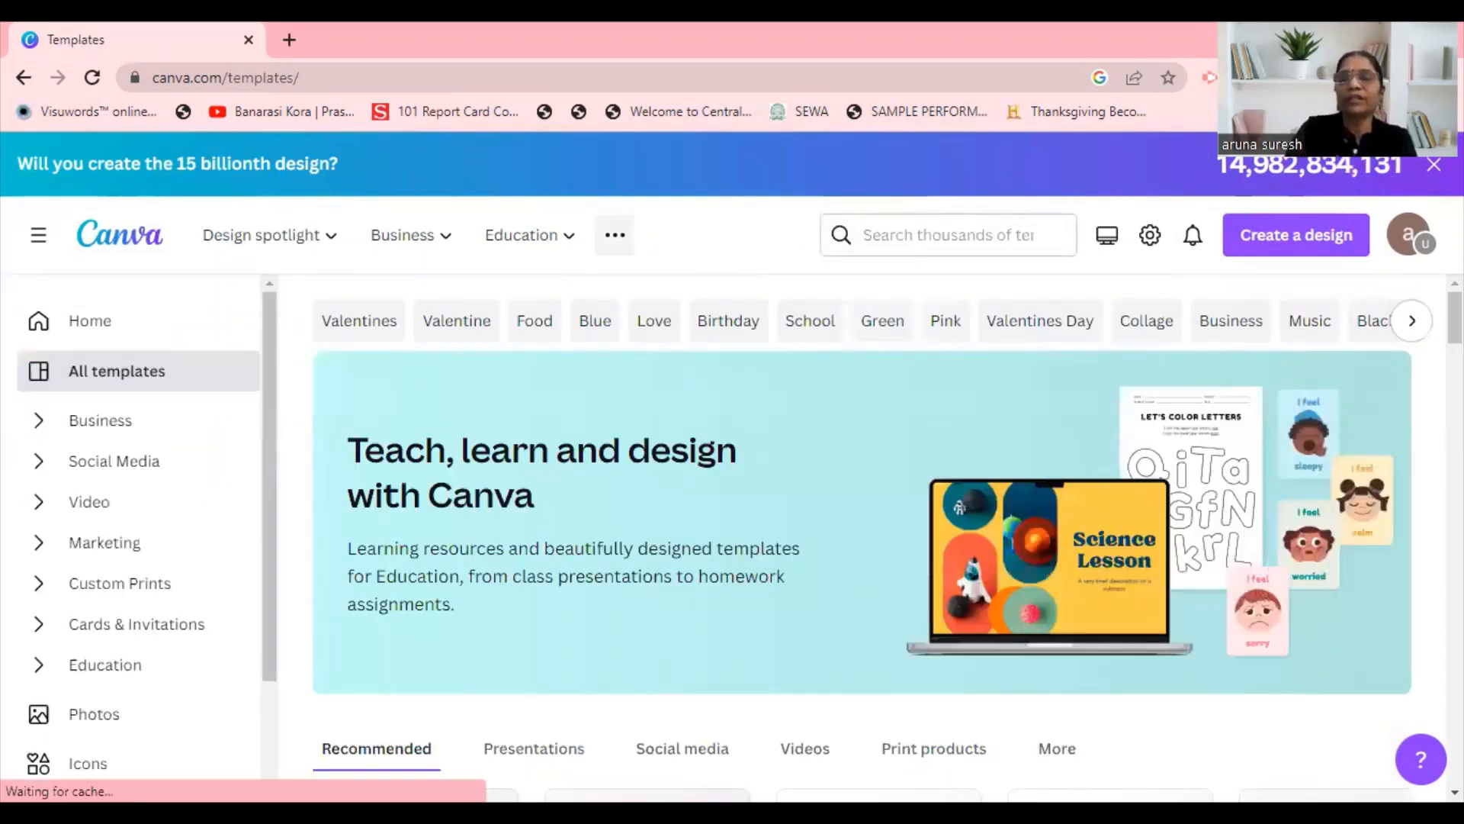
pyautogui.scroll(-3, 862, 534)
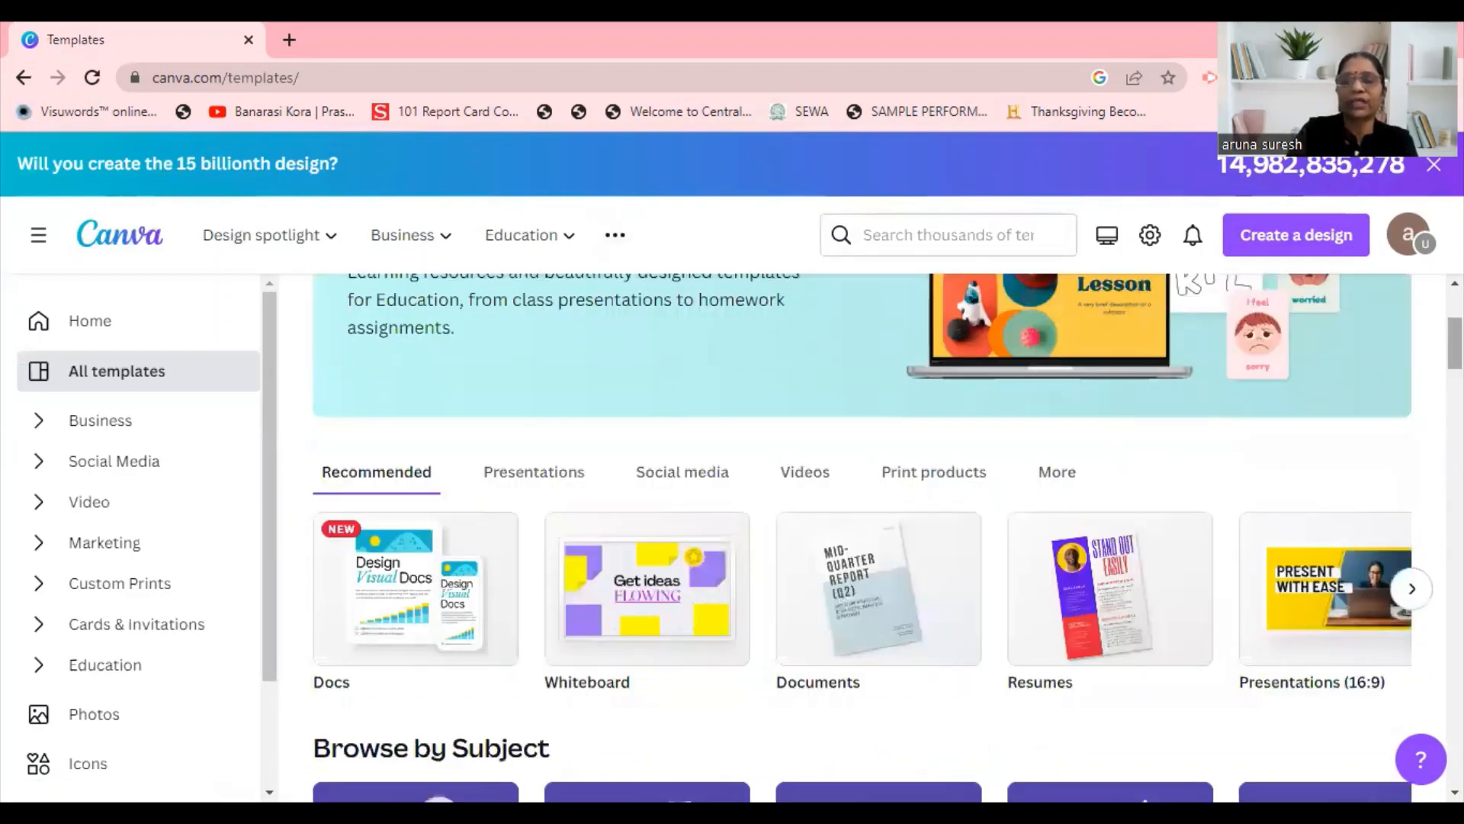
pyautogui.scroll(-2, 862, 534)
pyautogui.scroll(-3, 862, 534)
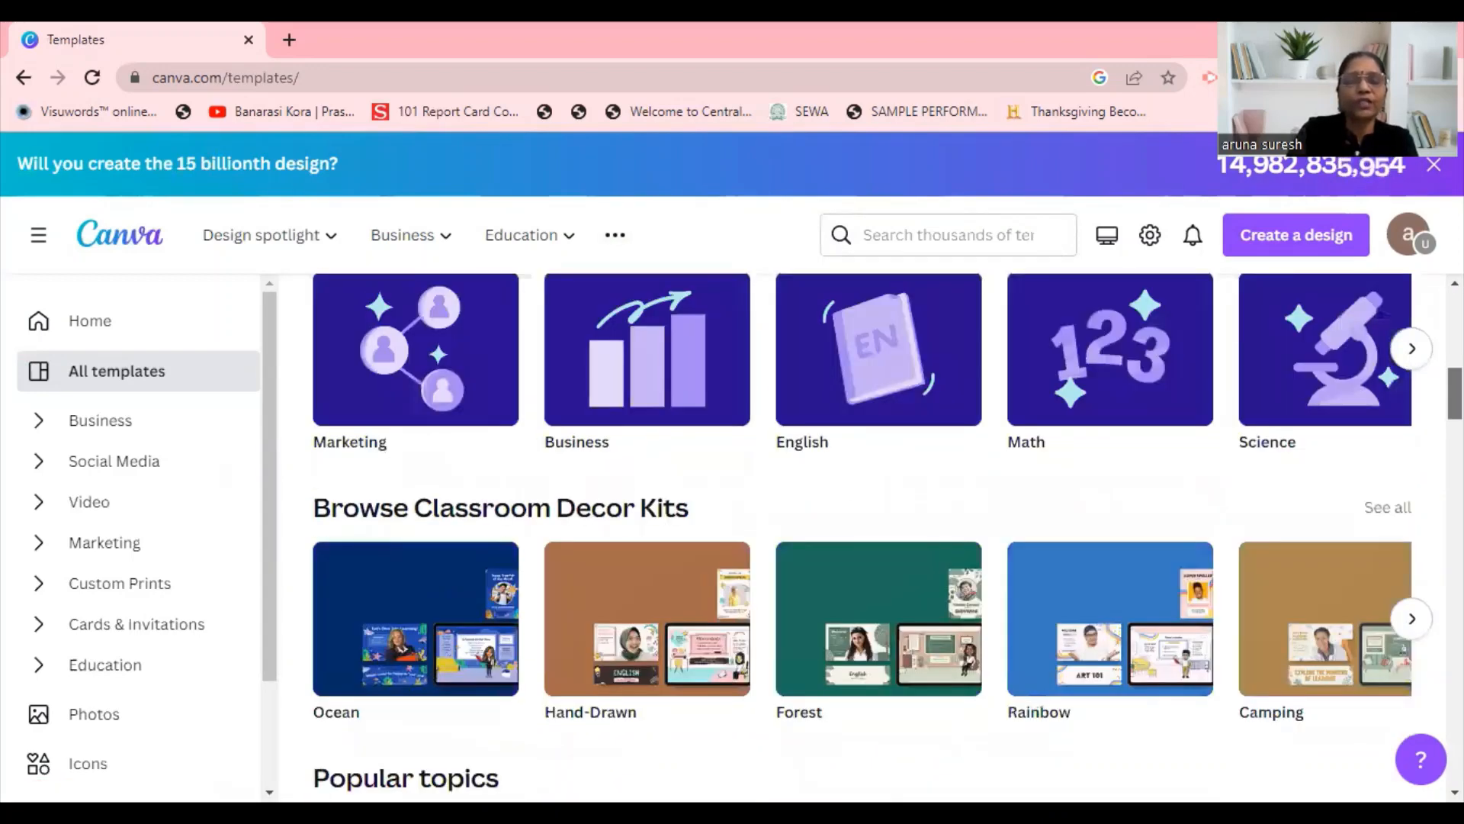
pyautogui.scroll(-3, 862, 534)
pyautogui.scroll(-6, 862, 534)
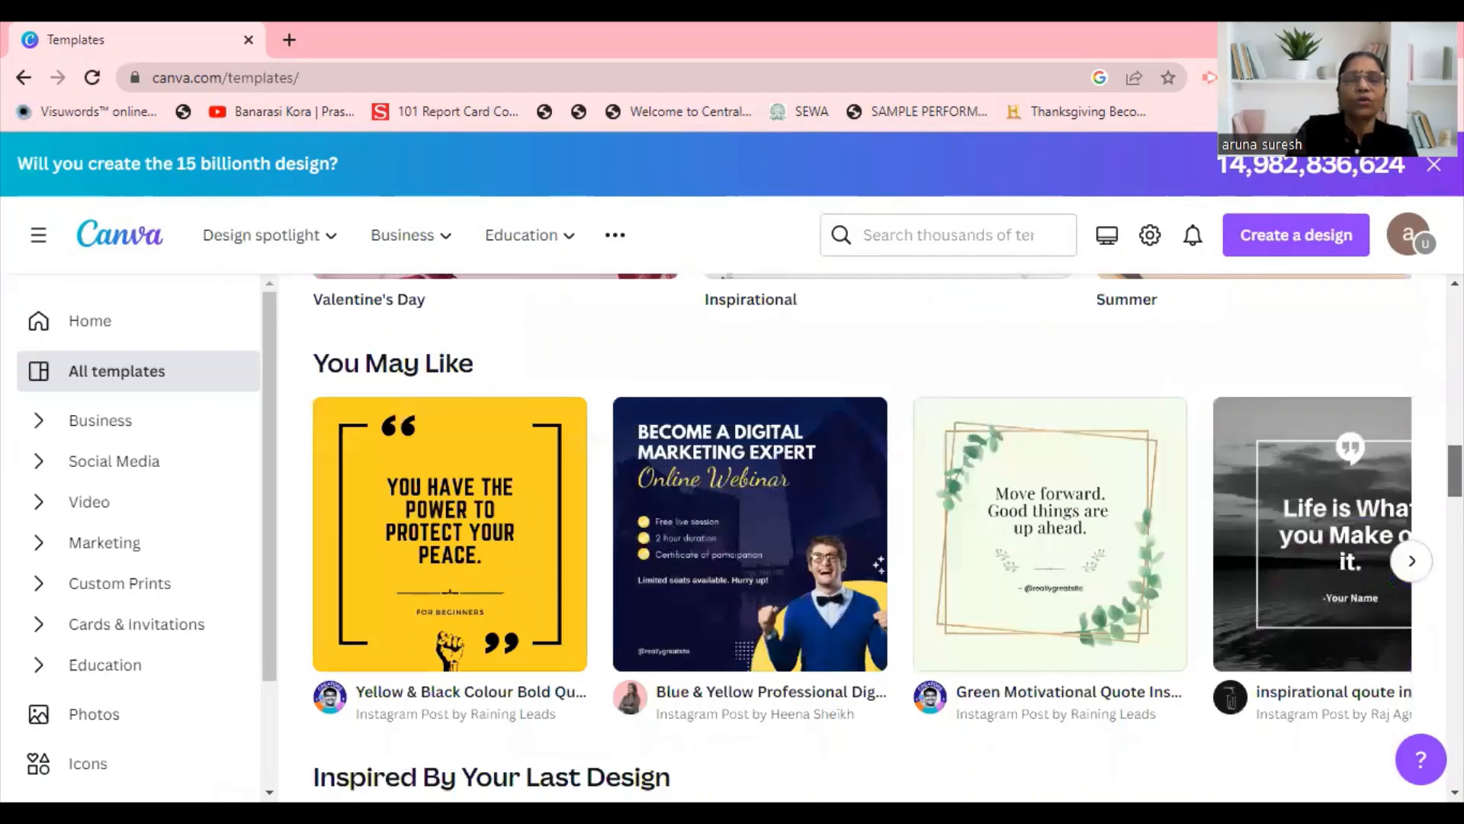
pyautogui.scroll(-6, 862, 534)
pyautogui.scroll(3, 861, 533)
pyautogui.scroll(8, 861, 534)
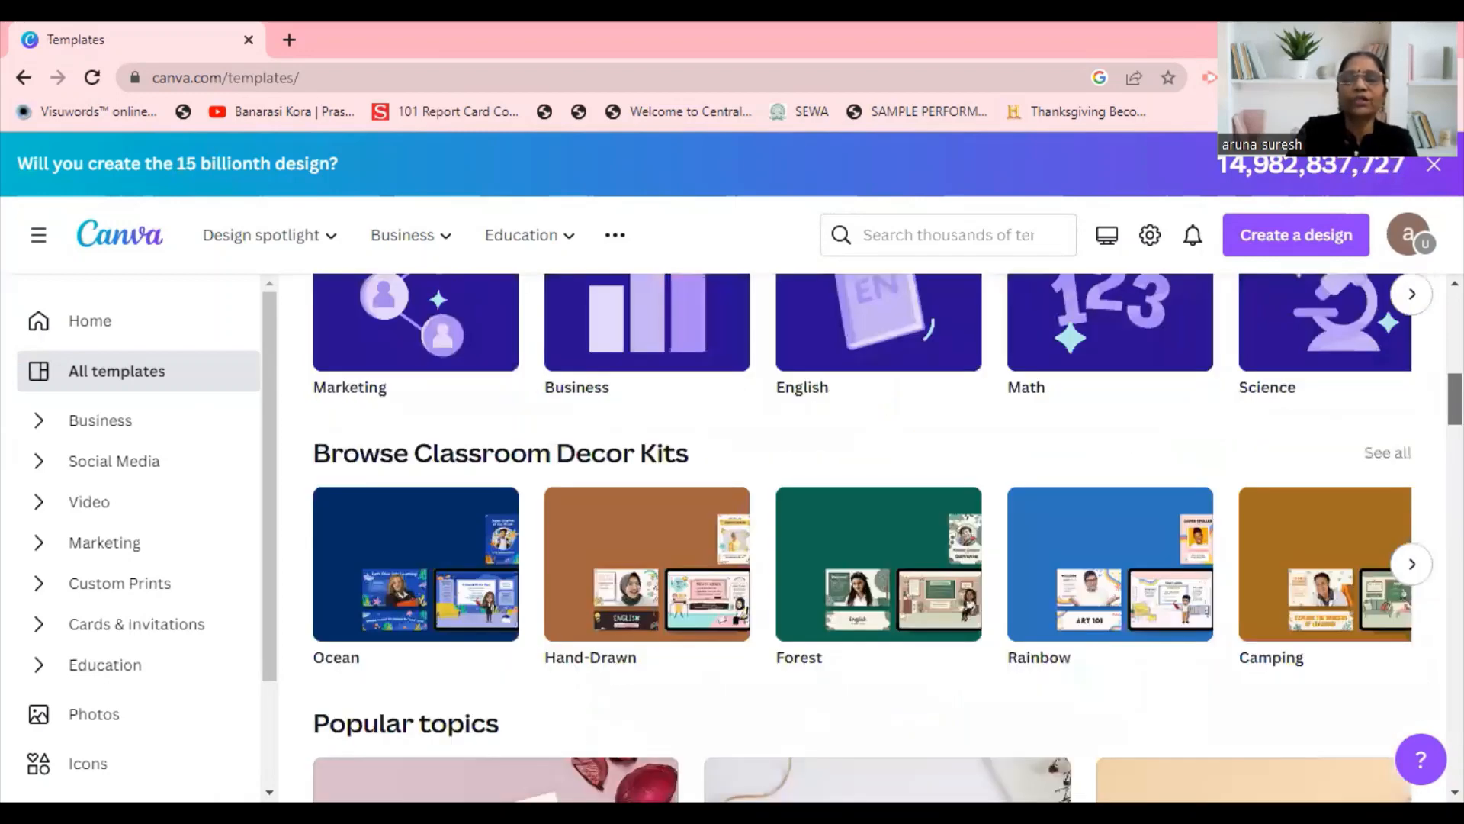
pyautogui.scroll(10, 1416, 299)
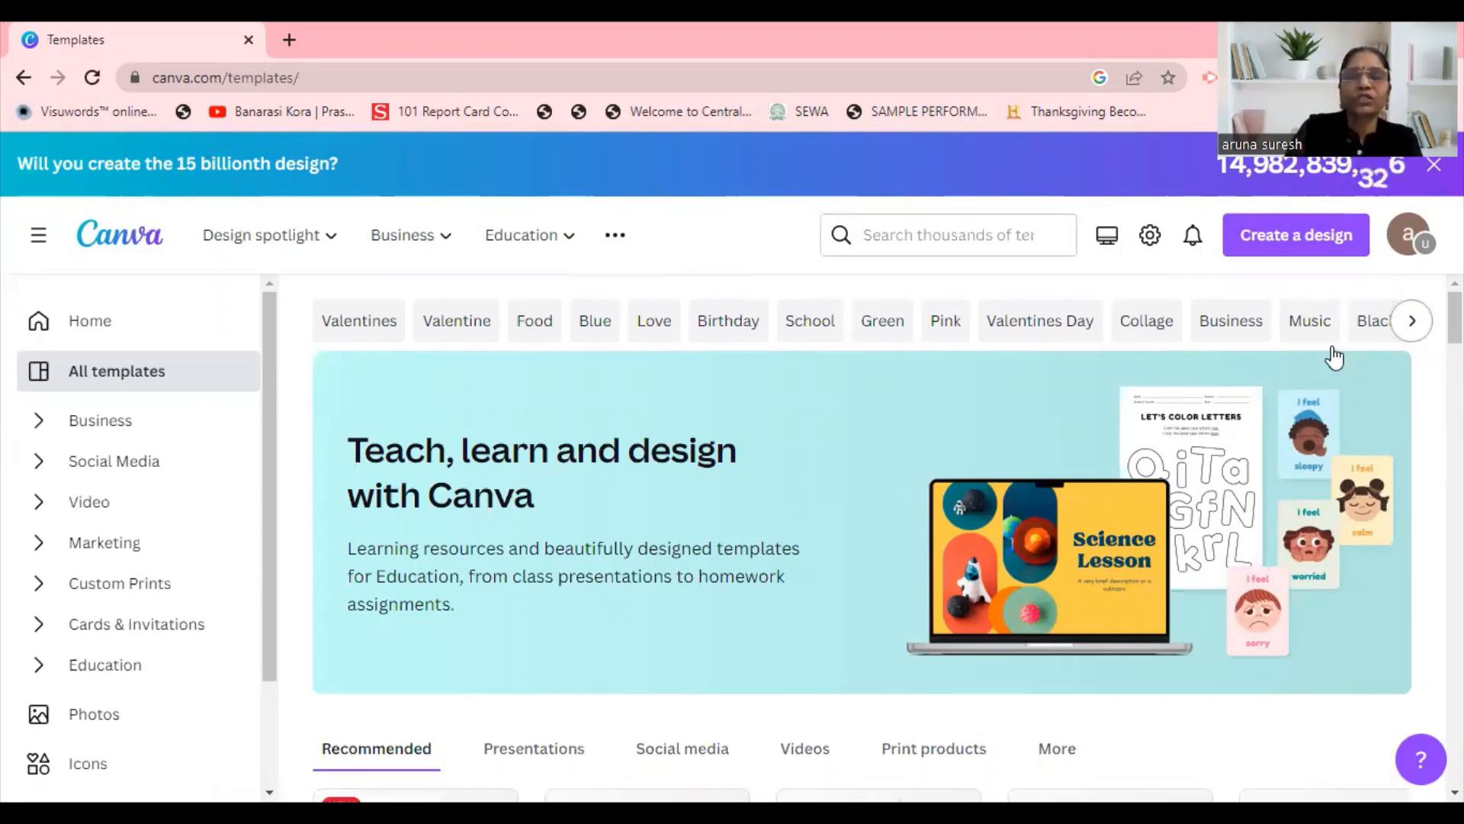
# Show the School templates and open the Yellow Turquoise Minimalist Modern School Admission Instagram Post for customizing.
pyautogui.click(815, 324)
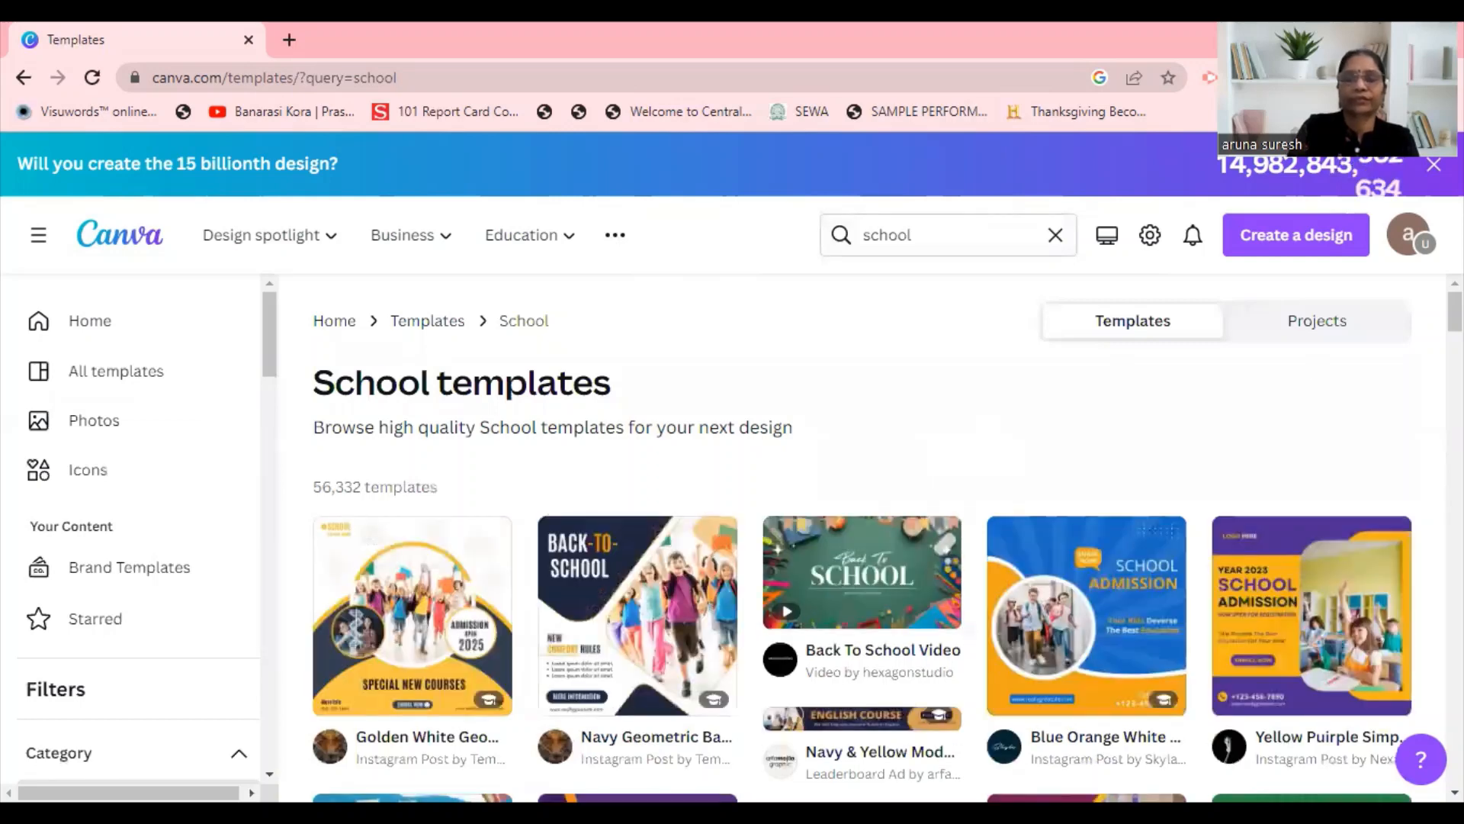
pyautogui.scroll(-1, 886, 544)
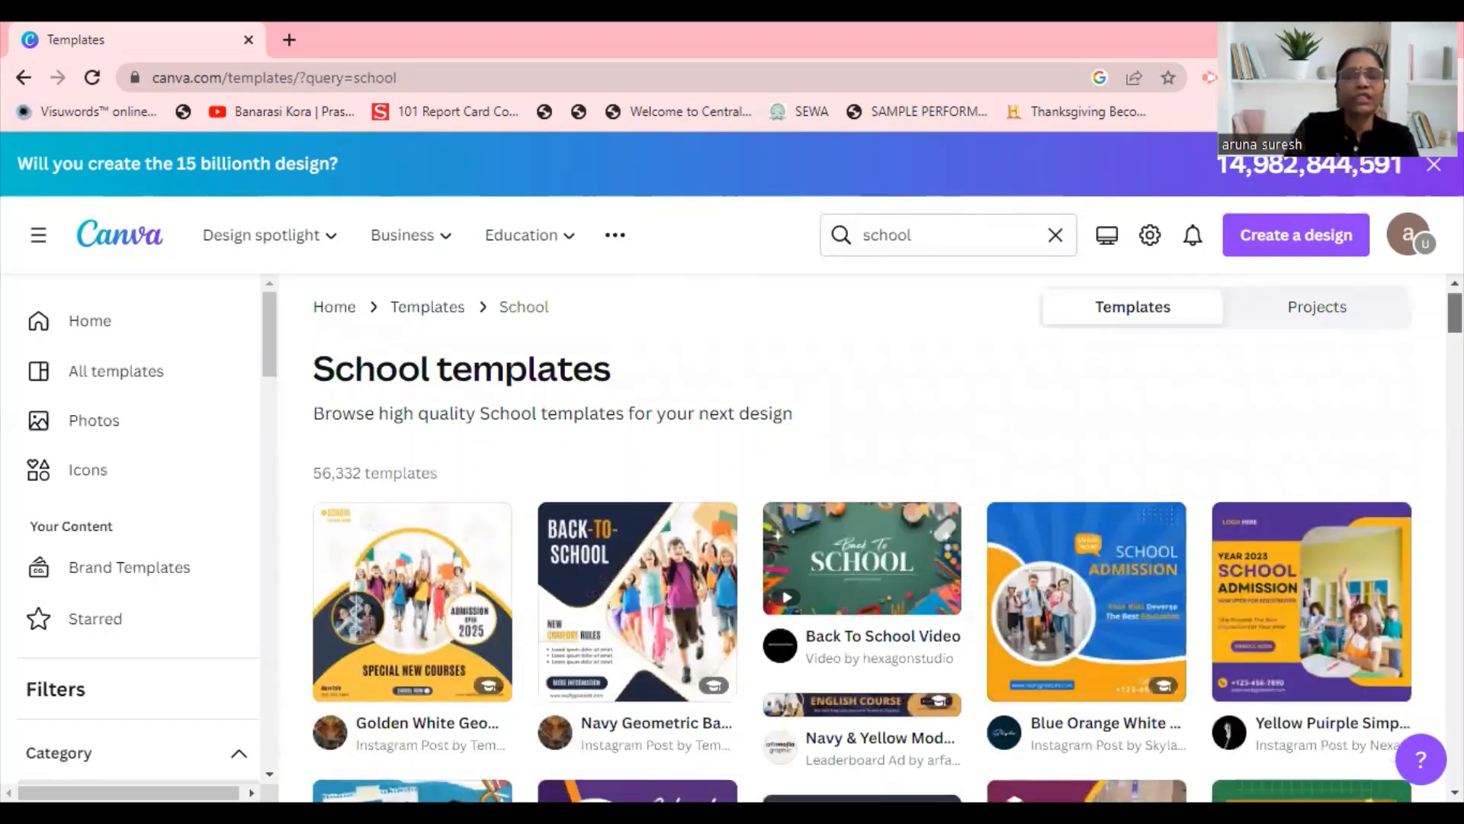
pyautogui.scroll(-2, 886, 545)
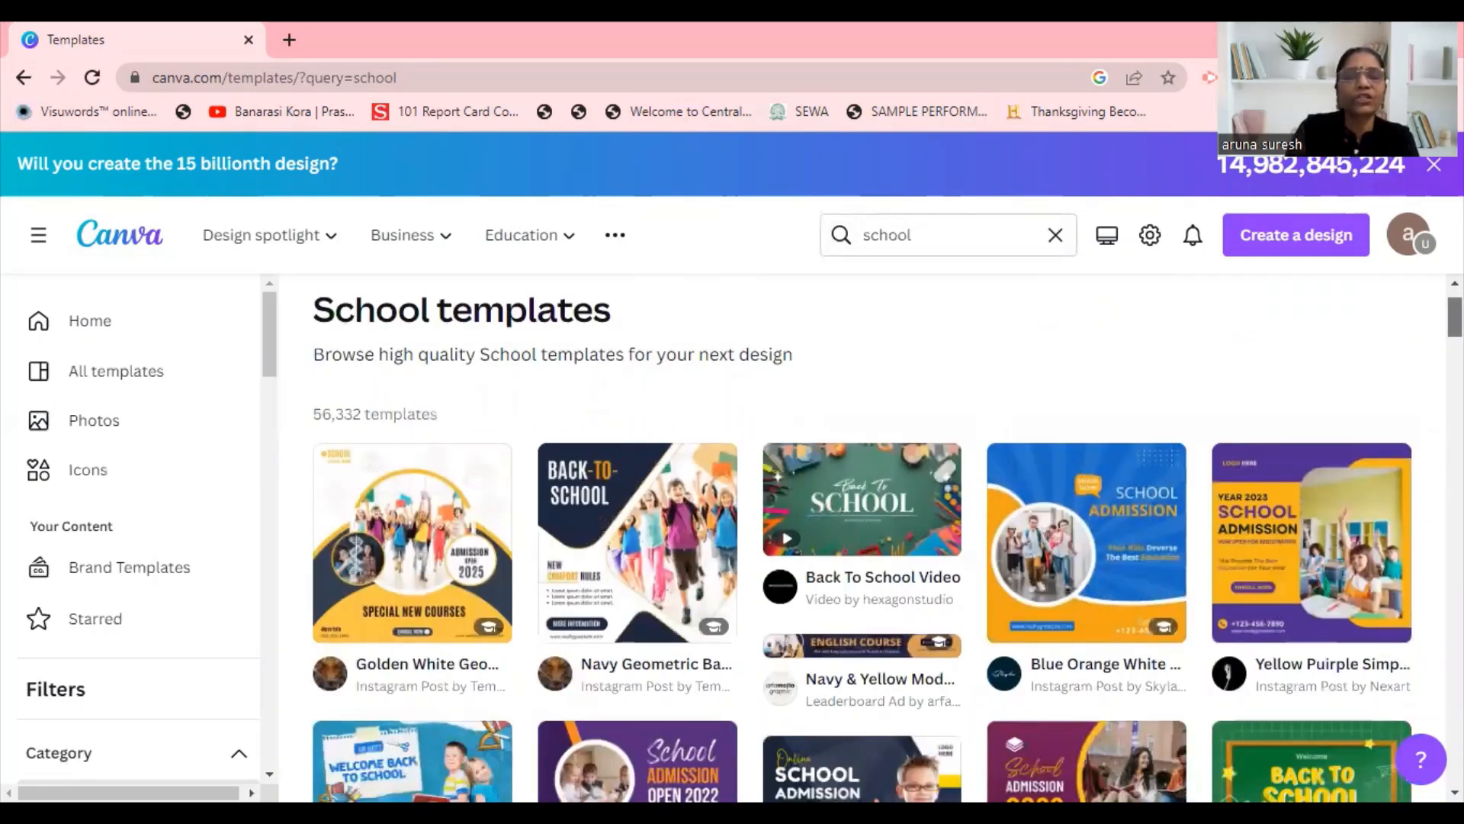
pyautogui.scroll(-1, 887, 545)
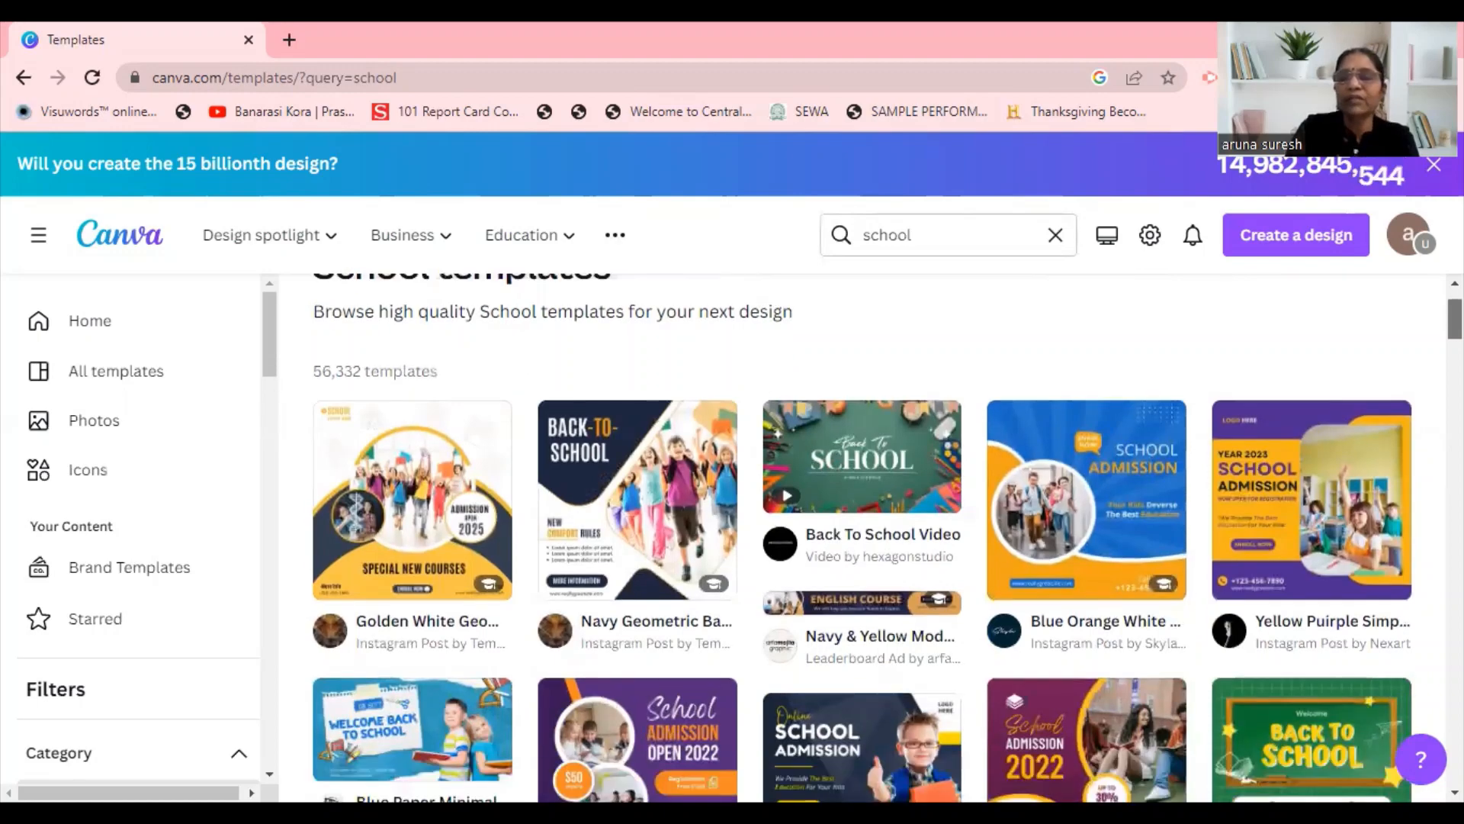
pyautogui.scroll(-2, 886, 544)
pyautogui.scroll(-2, 888, 537)
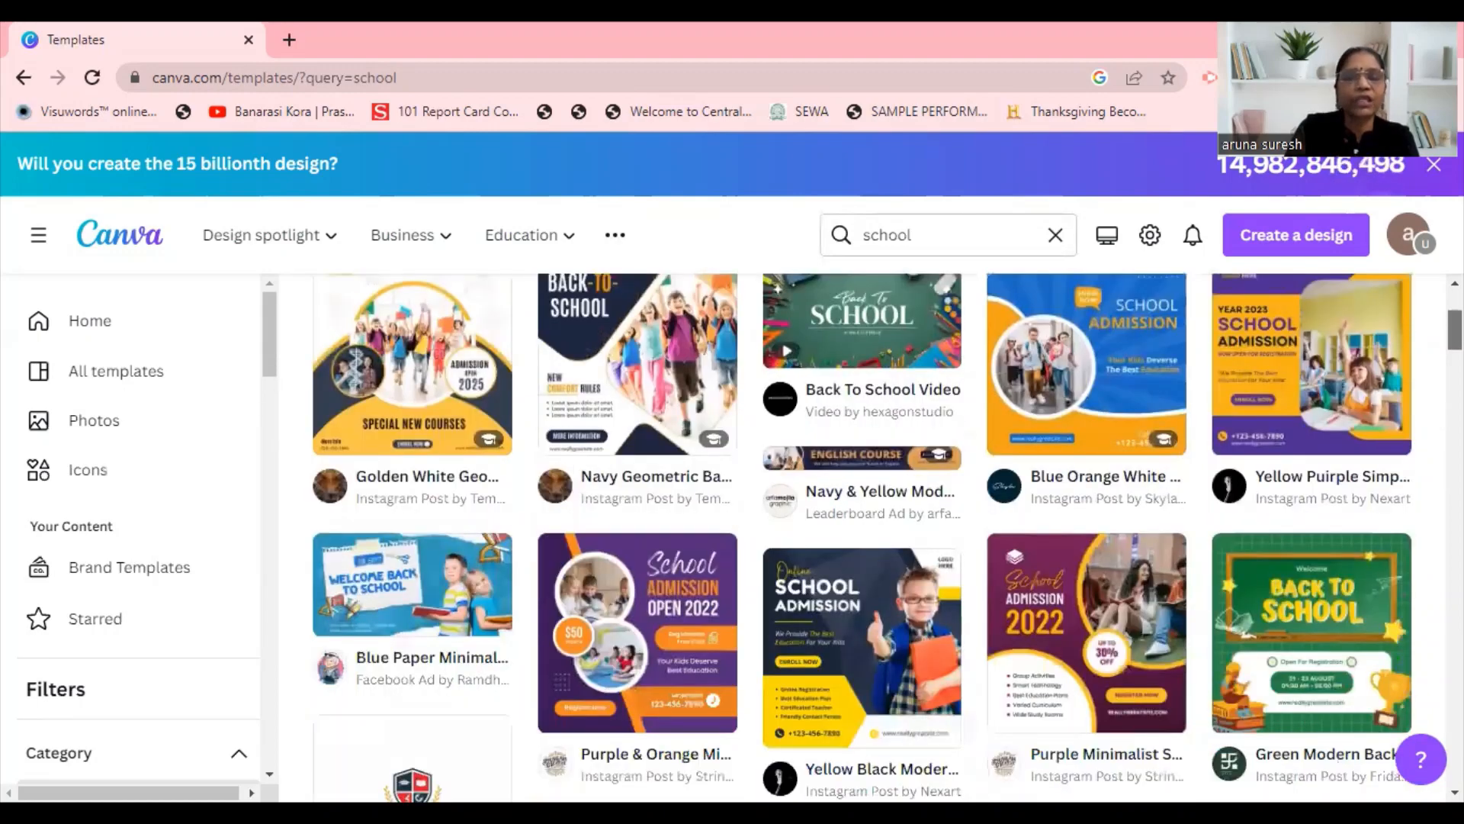
pyautogui.scroll(-3, 862, 538)
pyautogui.scroll(-2, 862, 538)
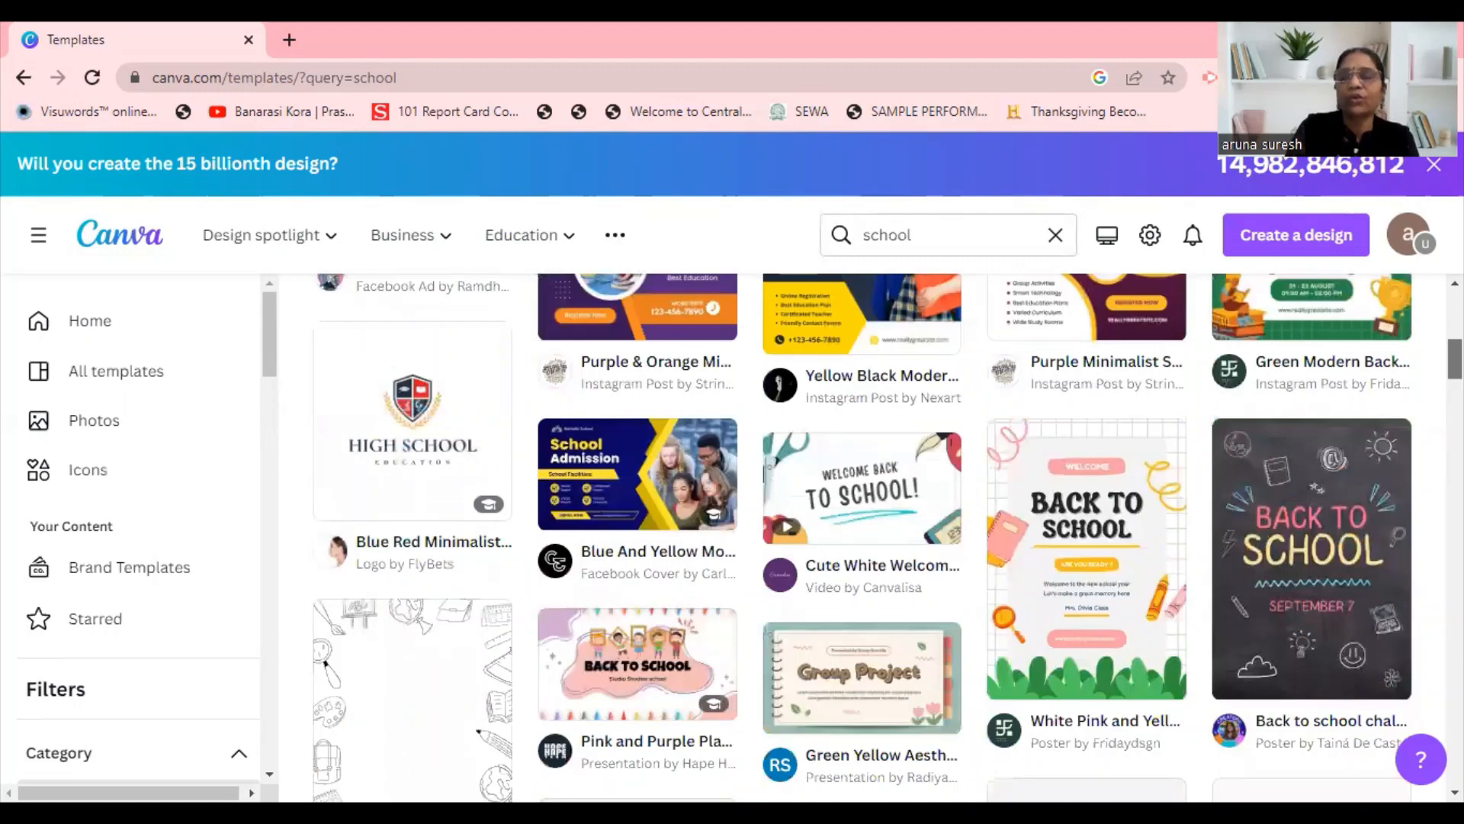
pyautogui.scroll(-1, 862, 538)
pyautogui.scroll(-3, 862, 537)
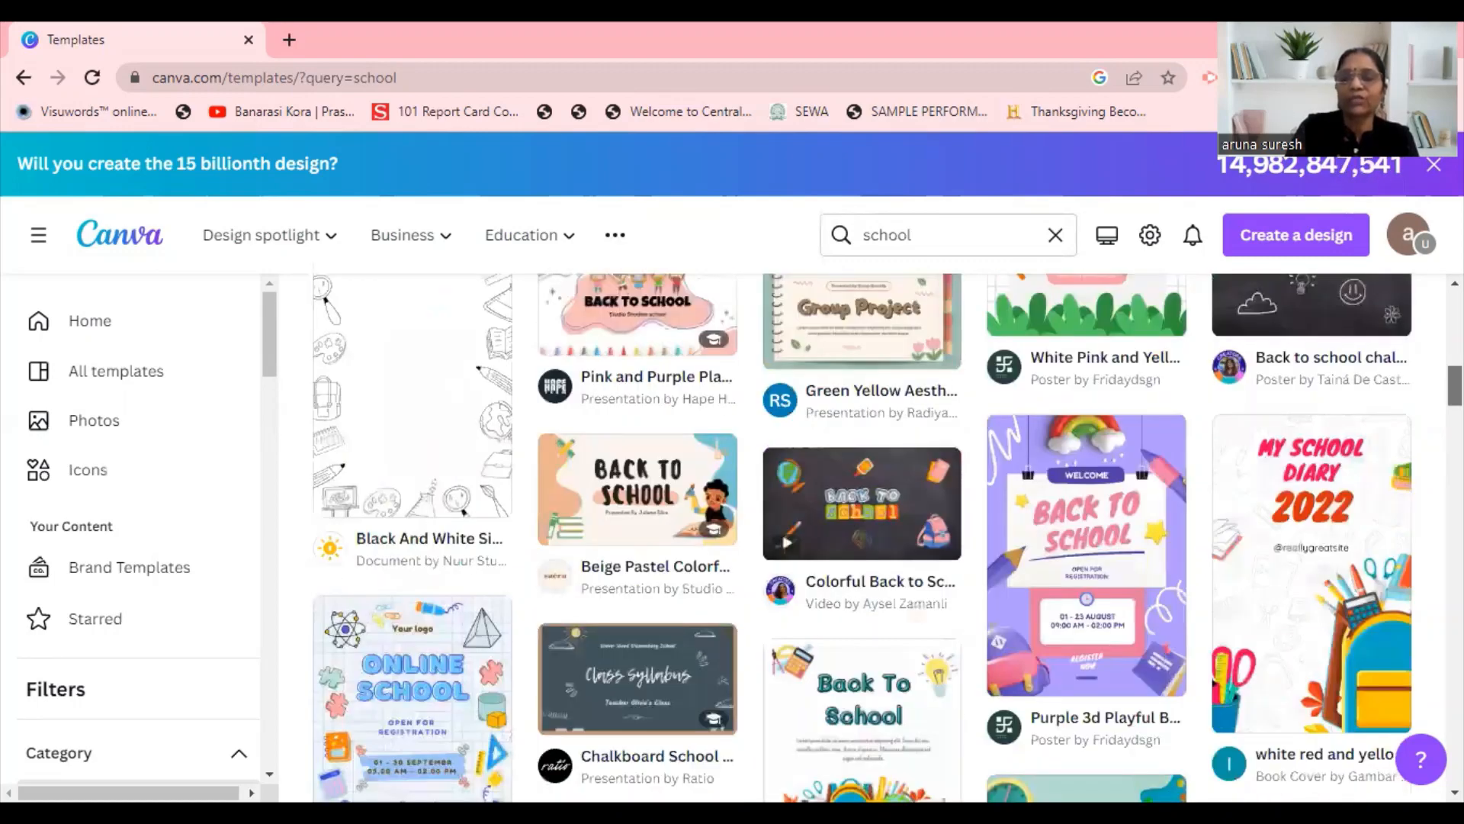
pyautogui.scroll(-2, 862, 538)
pyautogui.scroll(-3, 861, 537)
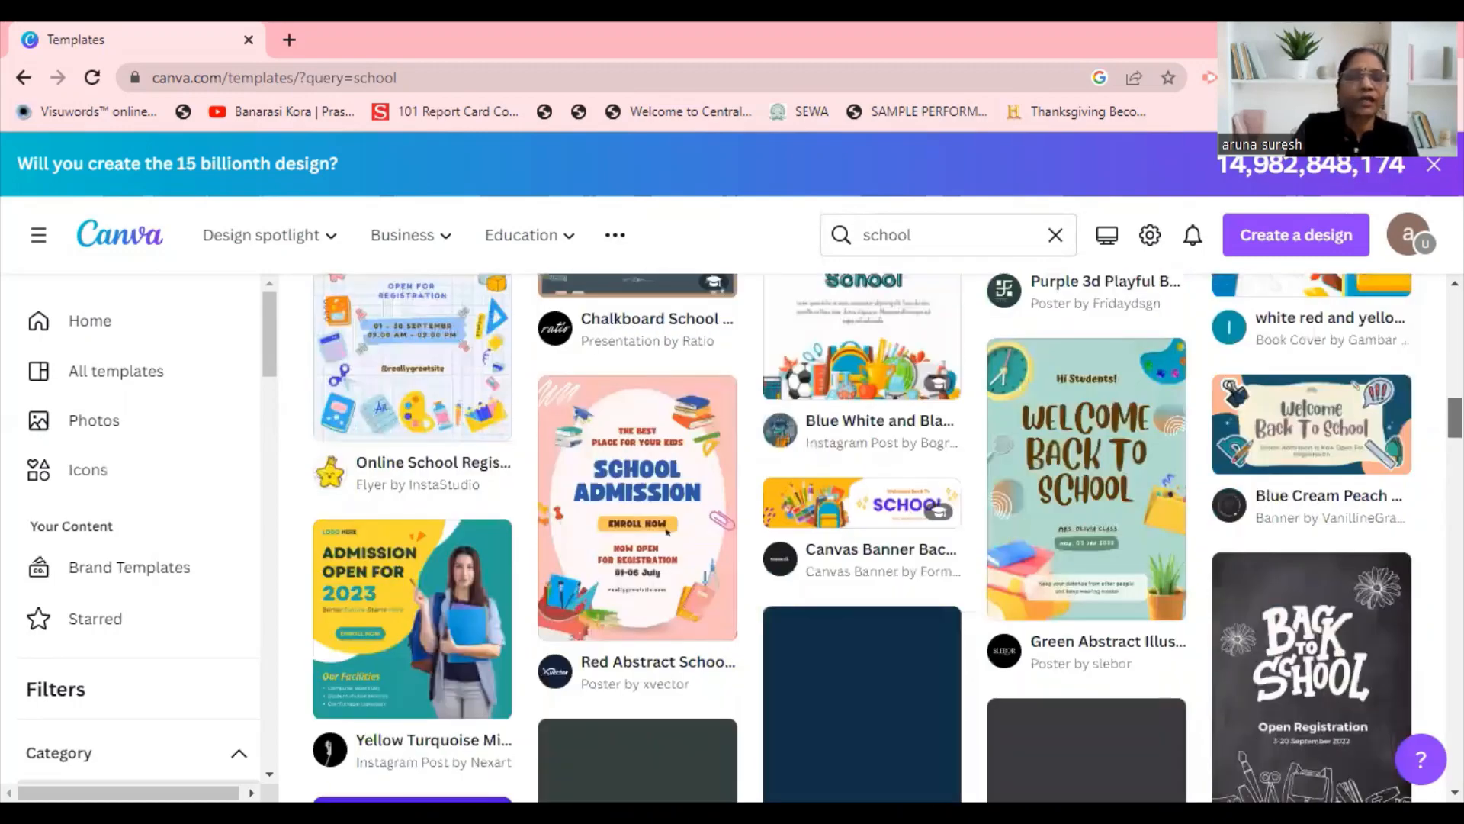
pyautogui.scroll(-1, 862, 538)
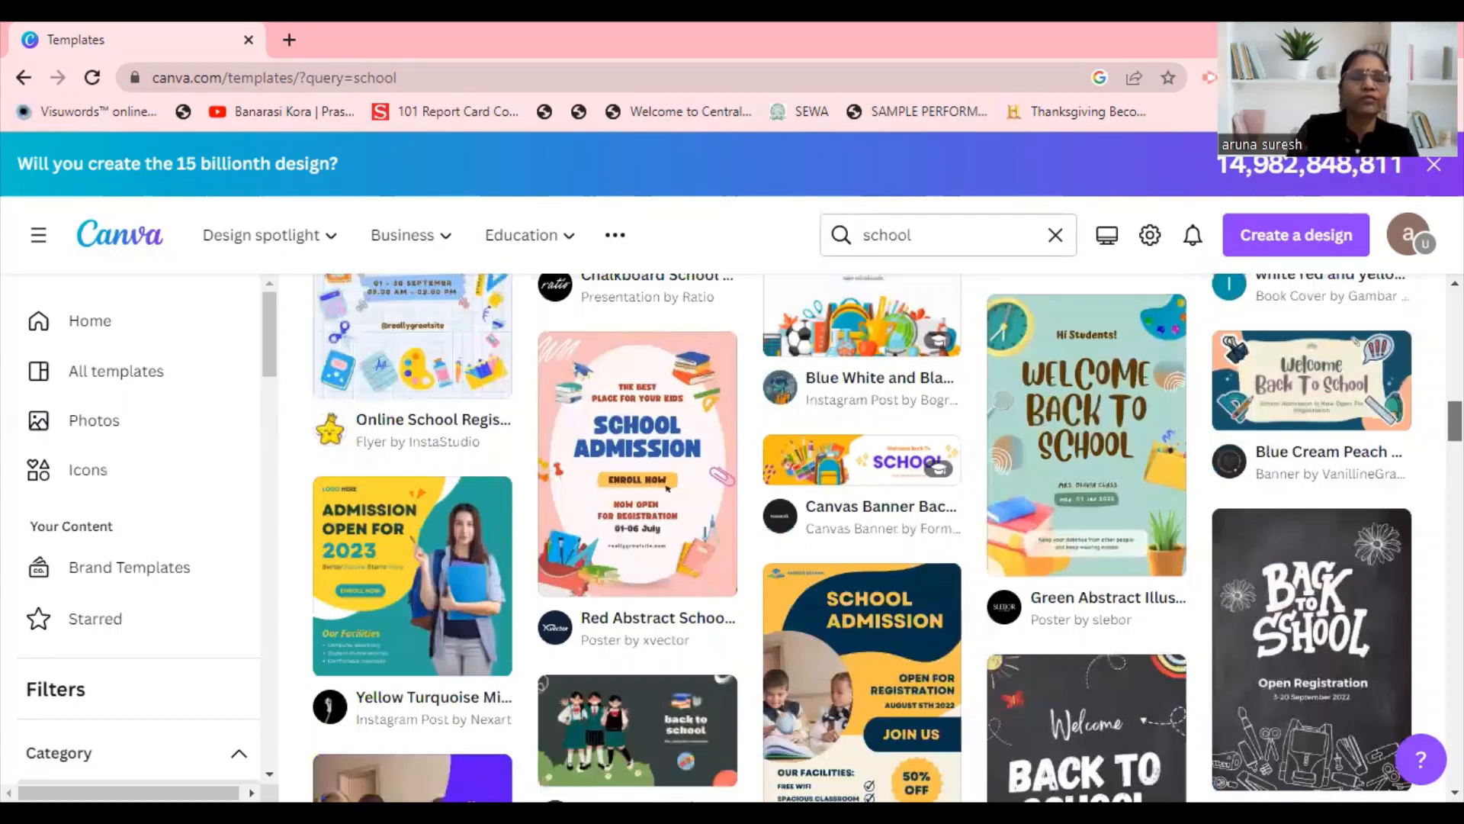
pyautogui.click(441, 549)
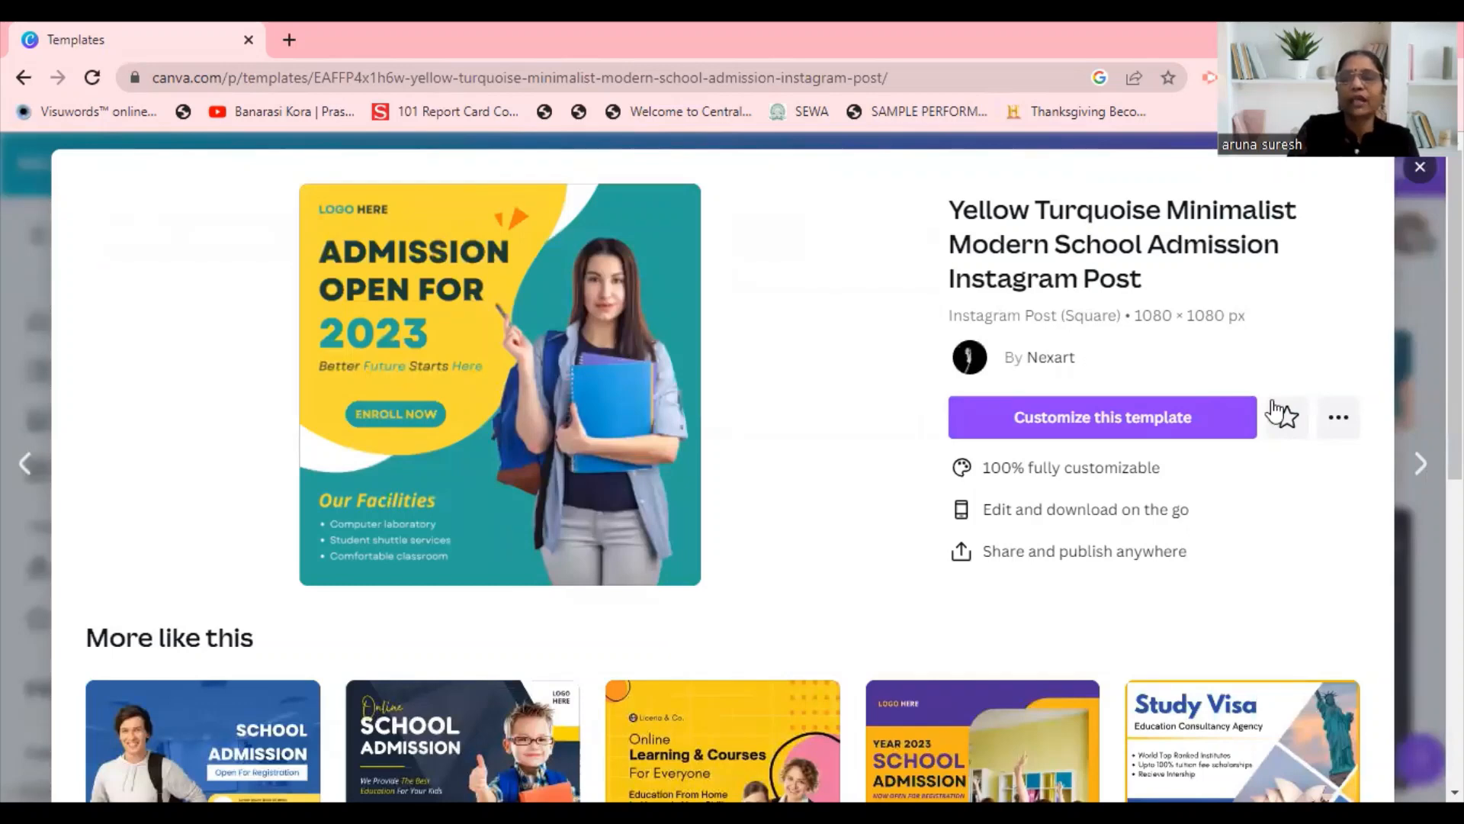
pyautogui.click(1212, 420)
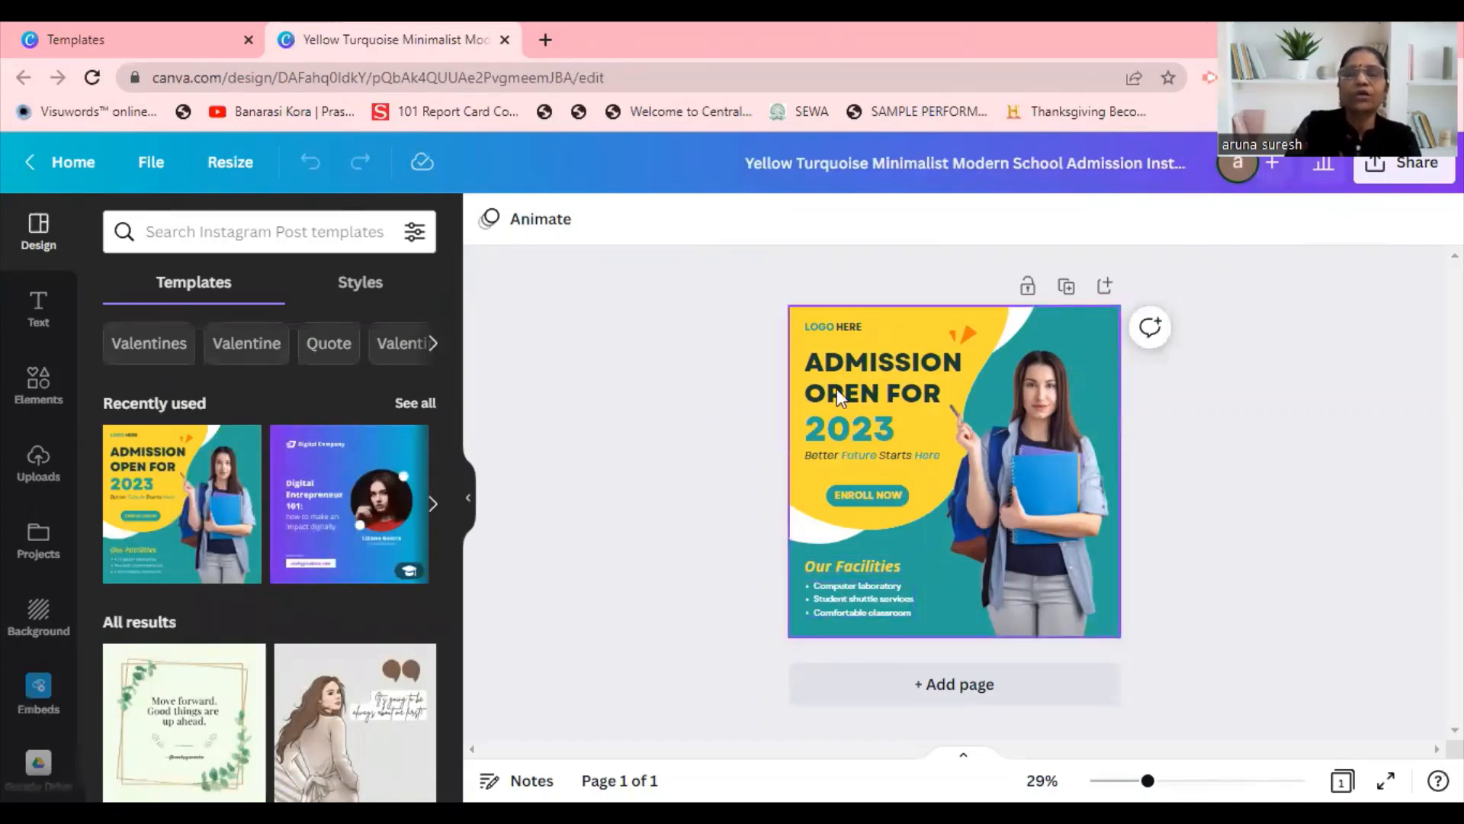
# Delete the "LOGO HERE" text from the post and search the elements for "logo".
pyautogui.click(823, 328)
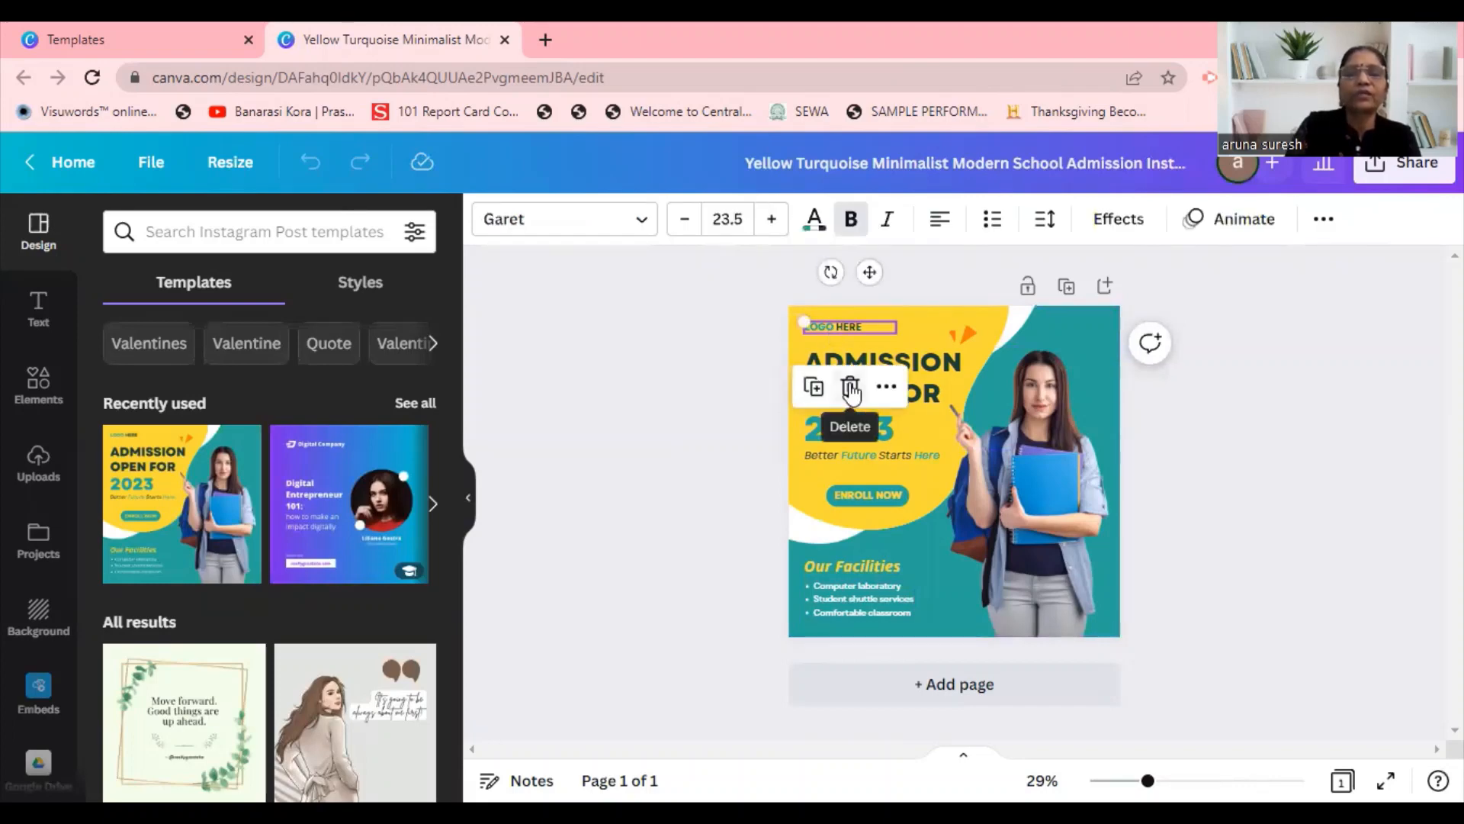
pyautogui.click(850, 389)
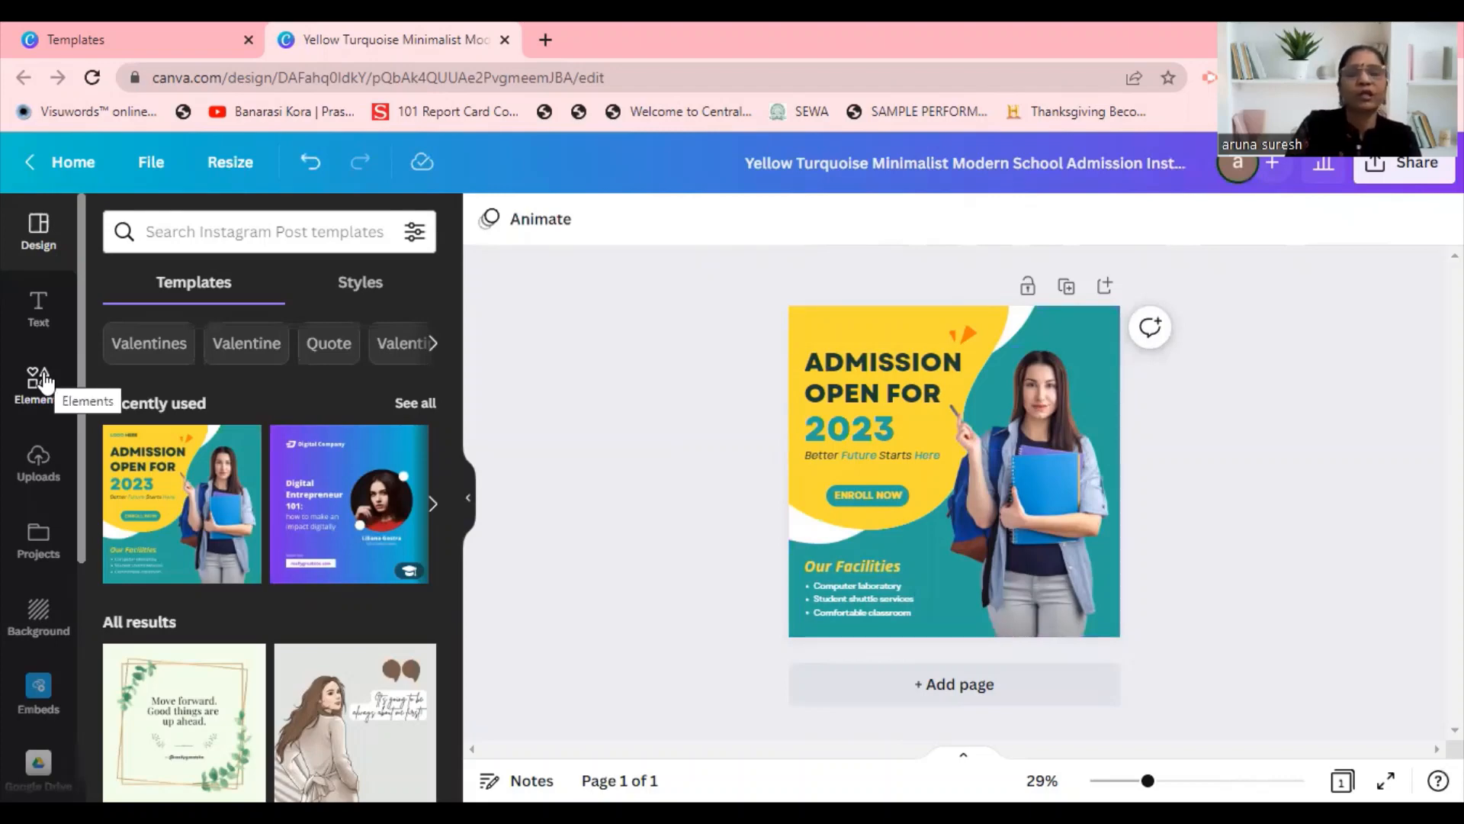
pyautogui.click(44, 379)
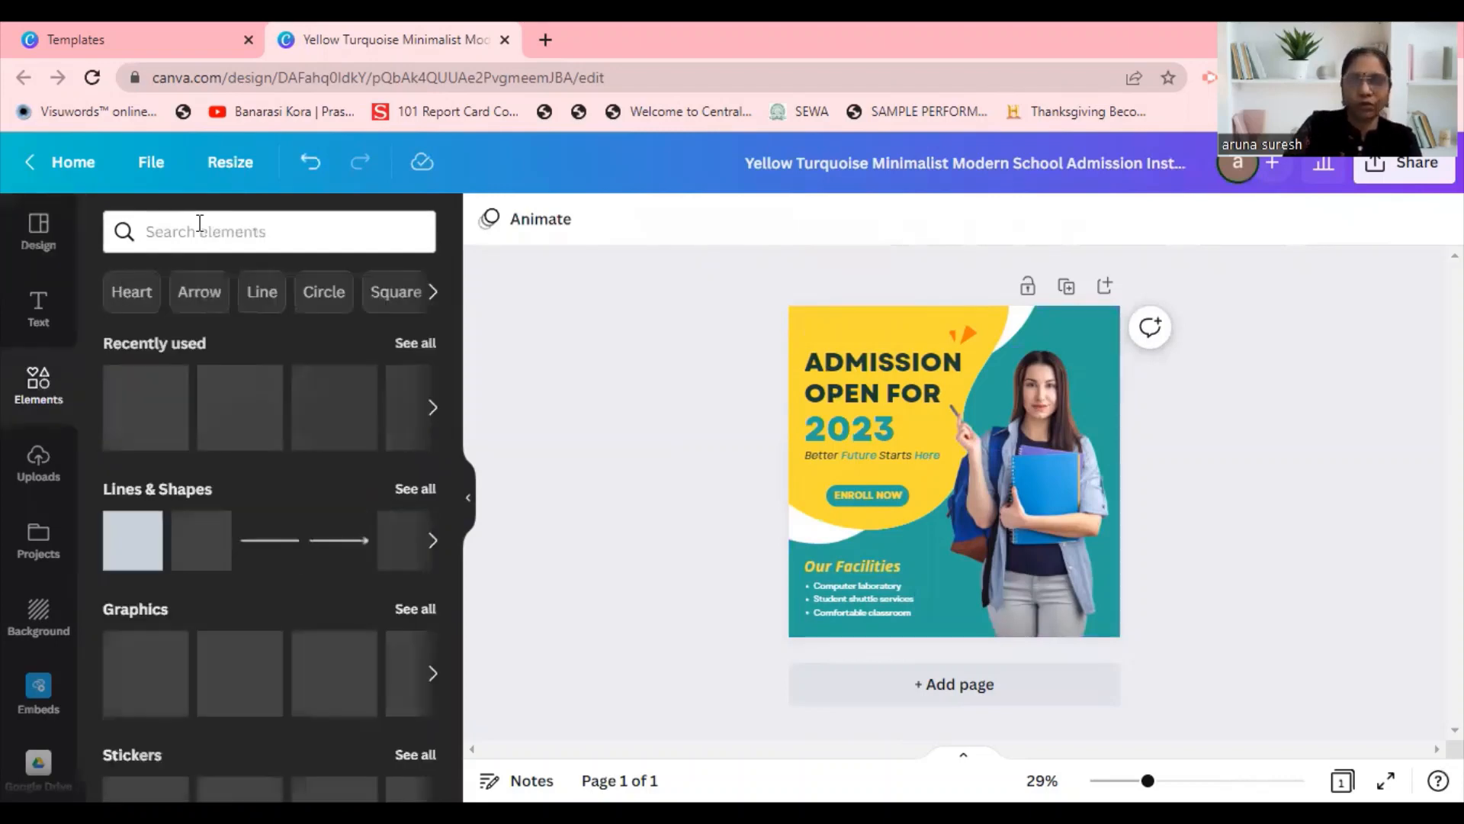
pyautogui.click(199, 222)
pyautogui.write('logo')
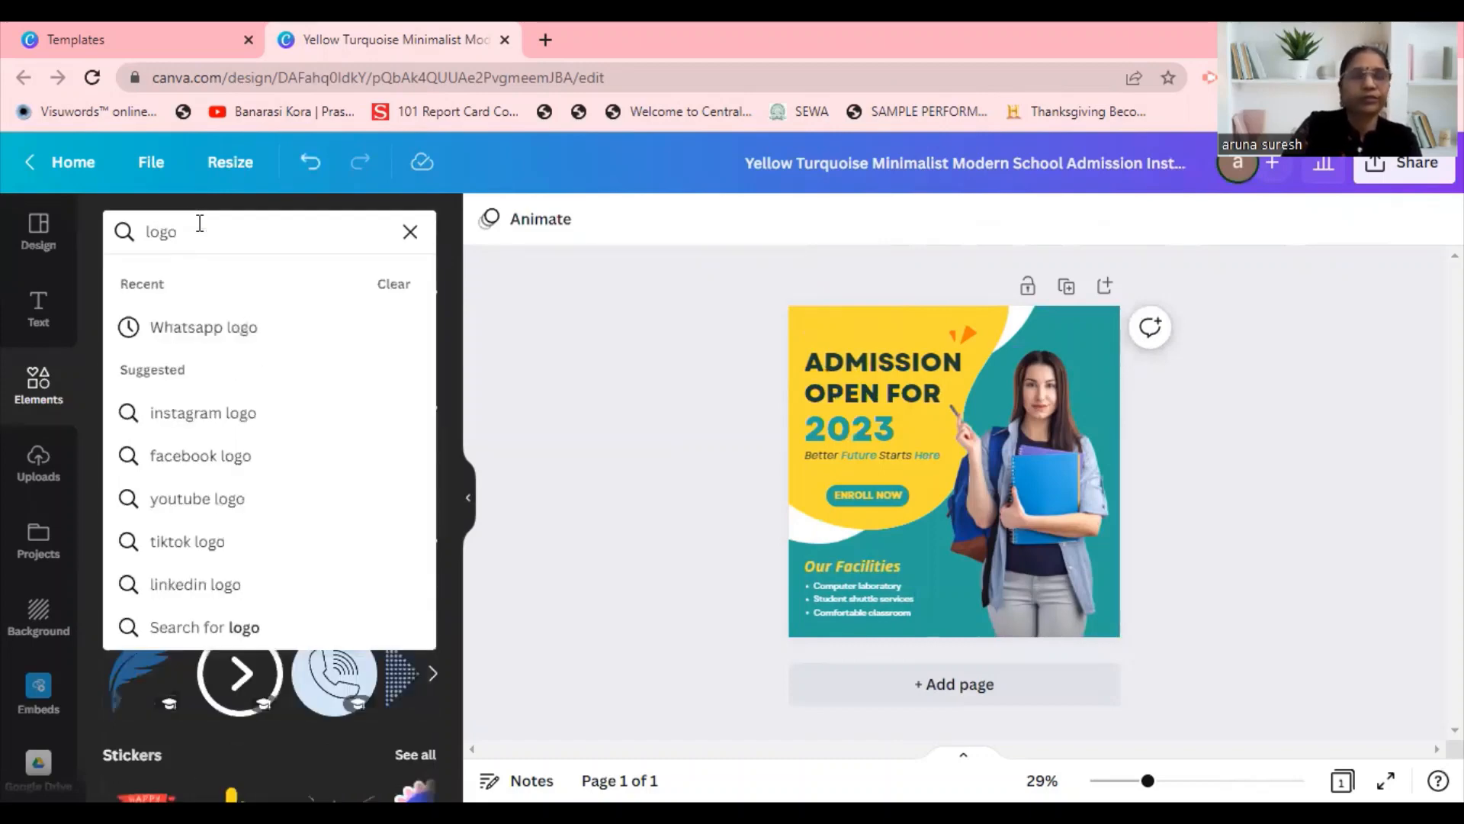
pyautogui.press('Return')
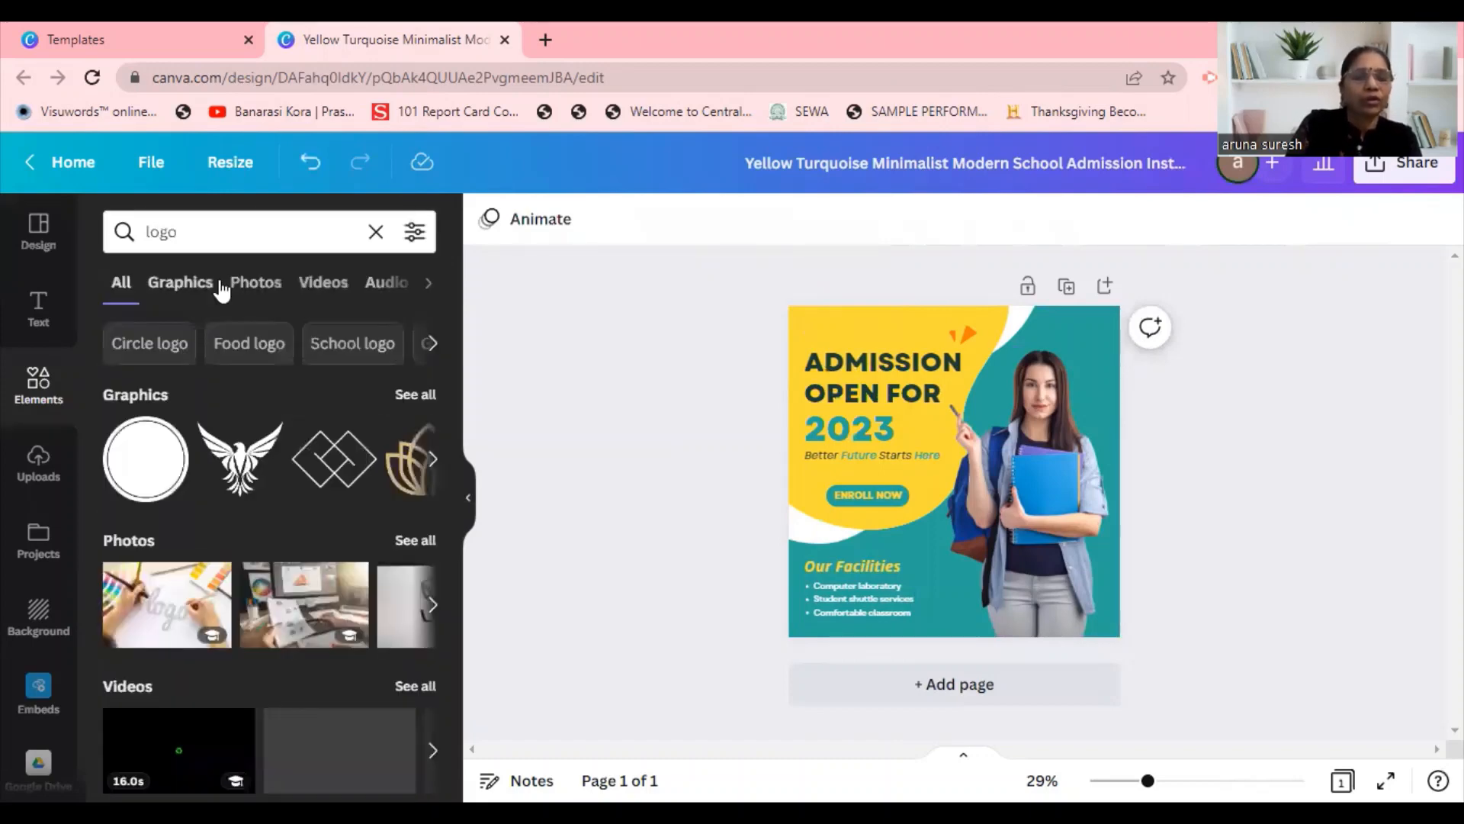
# Add the golden lotus graphic, shrink it and place it in the post's upper-left corner above the "ADMISSION" heading.
pyautogui.click(404, 459)
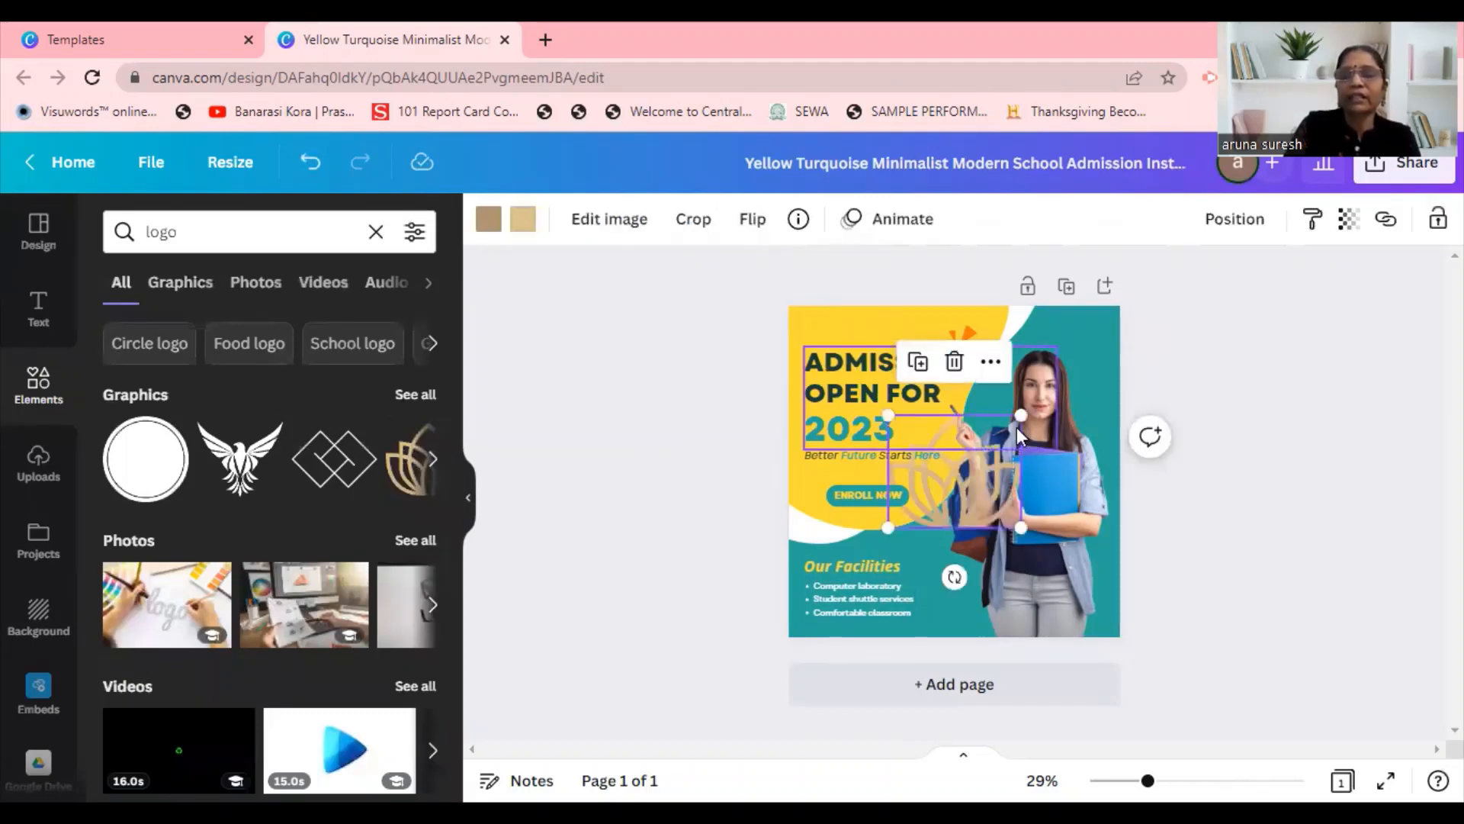
pyautogui.moveTo(1016, 413); pyautogui.dragTo(939, 486)
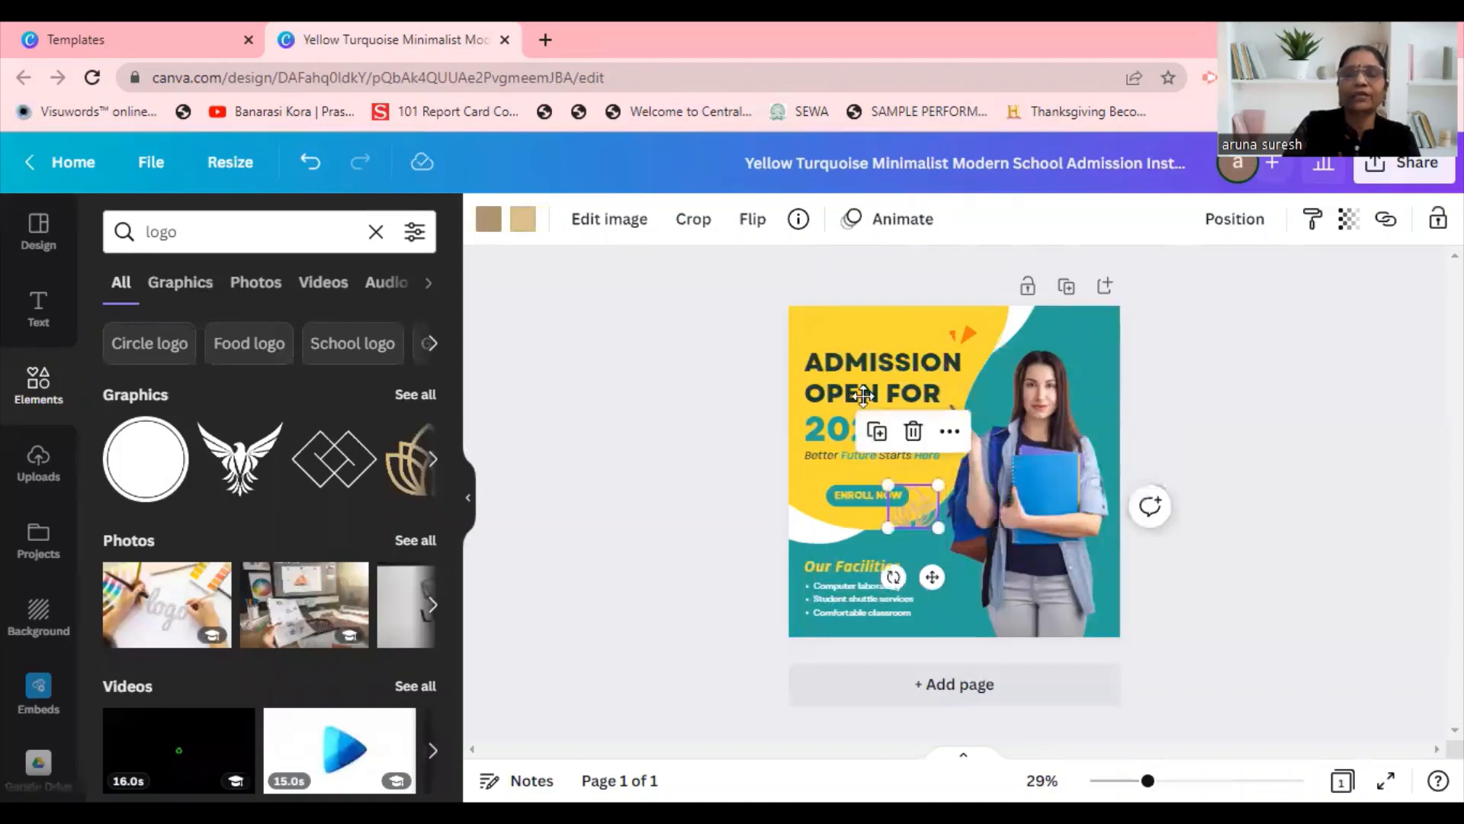
pyautogui.moveTo(853, 382); pyautogui.dragTo(836, 326)
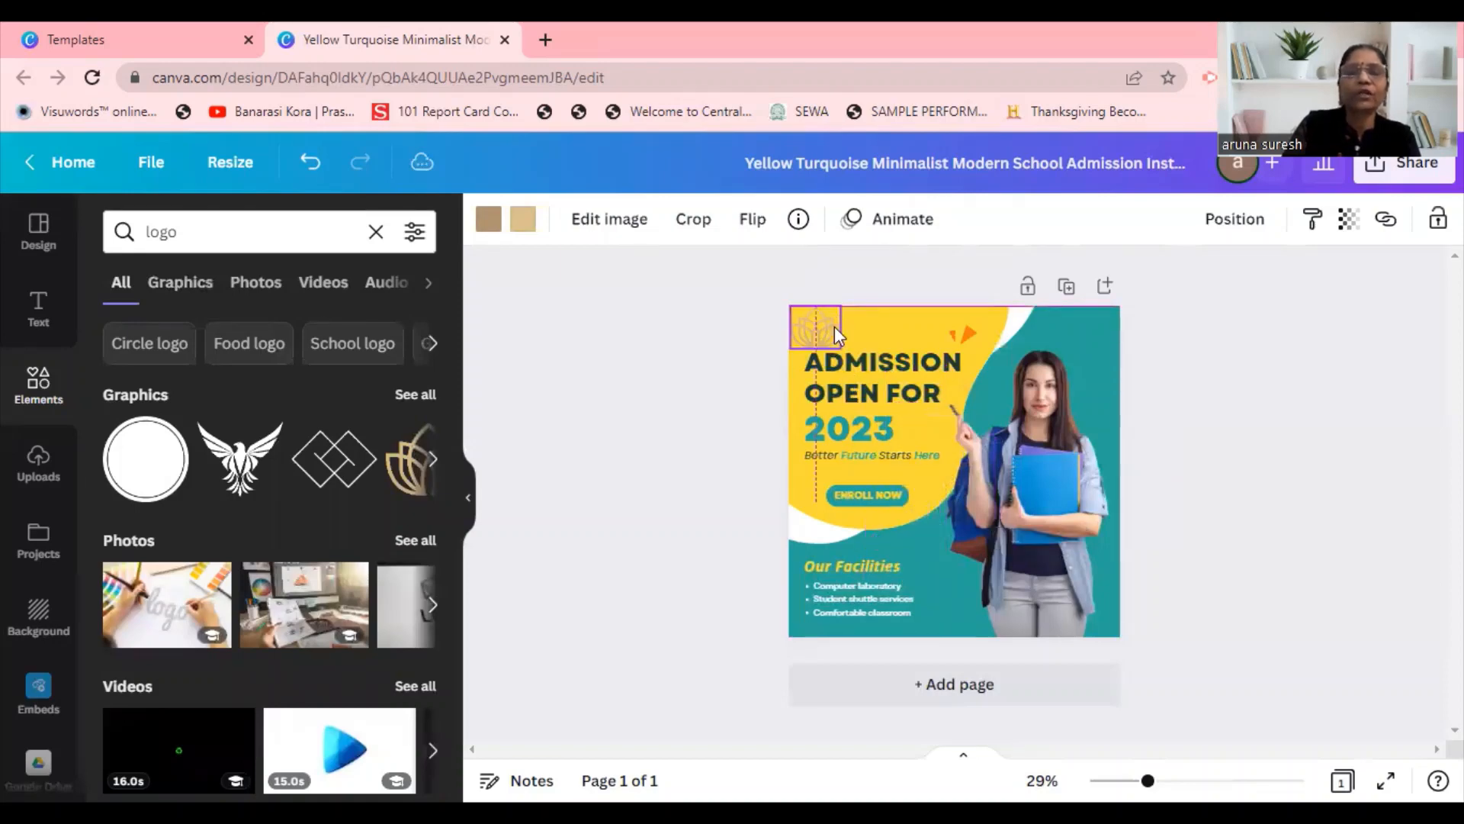
# Recolor both parts of the lotus logo with the dark violet default color.
pyautogui.click(489, 221)
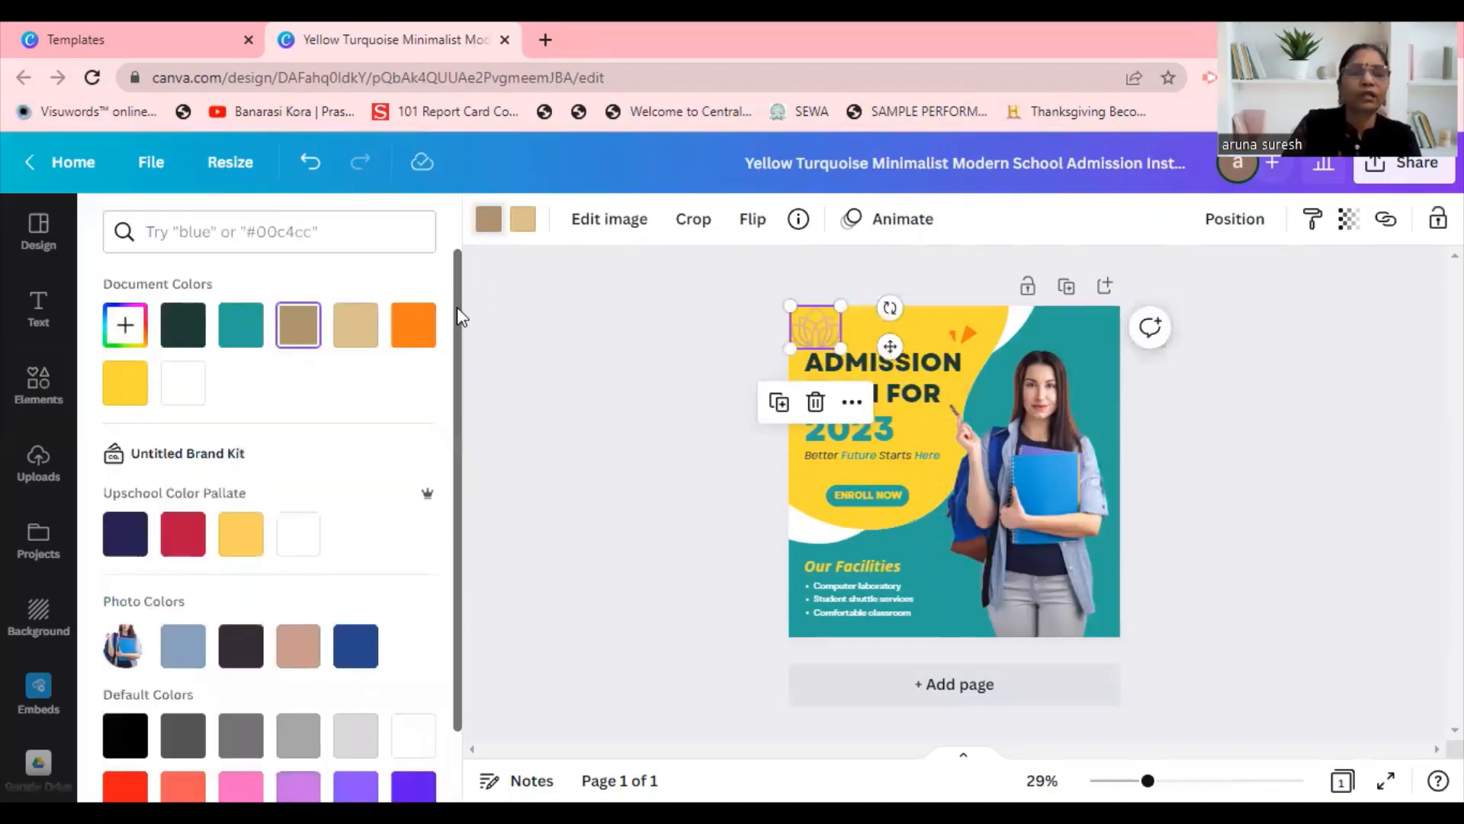
pyautogui.scroll(-3, 417, 647)
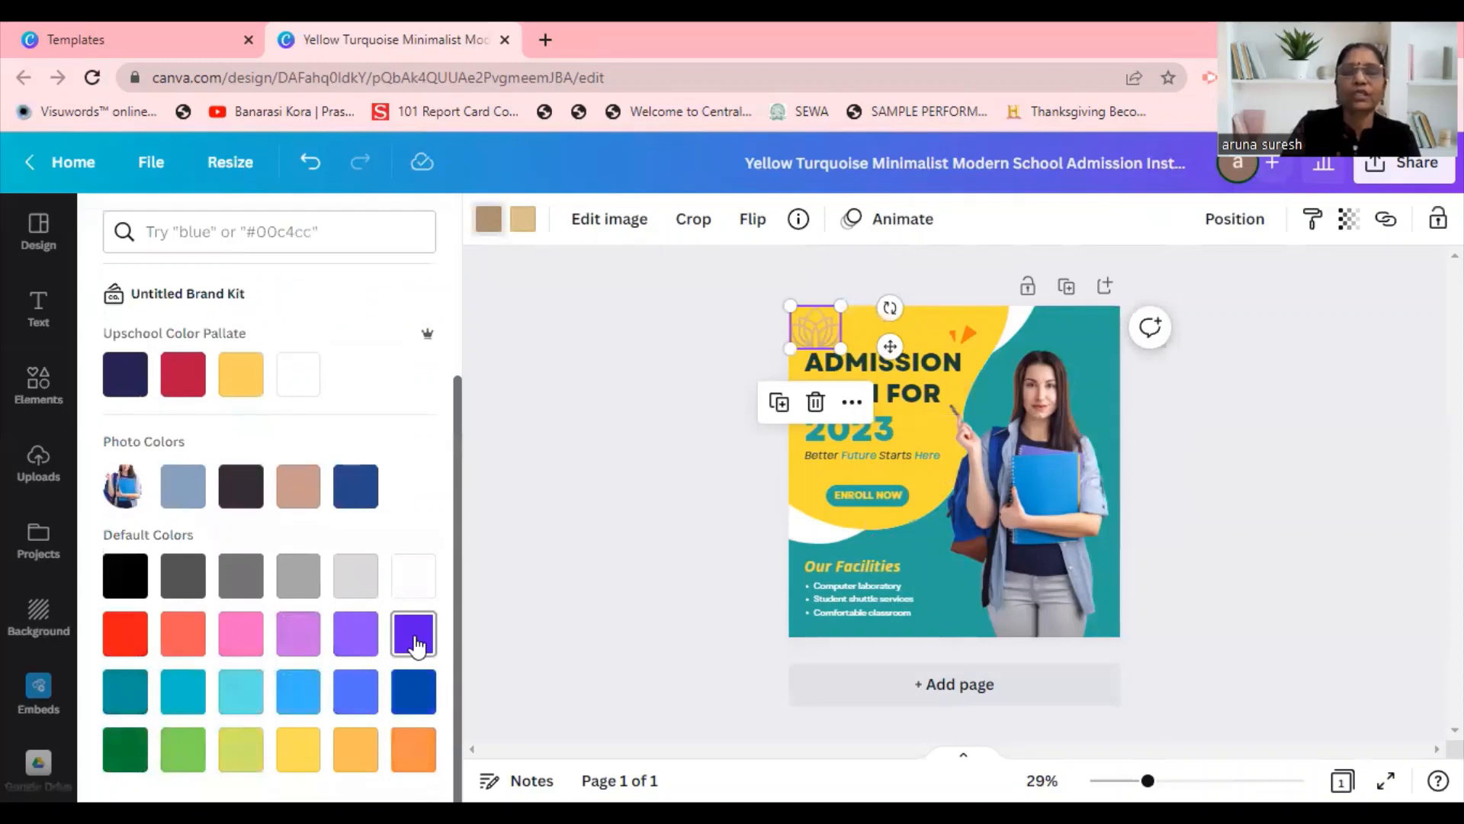
pyautogui.click(415, 635)
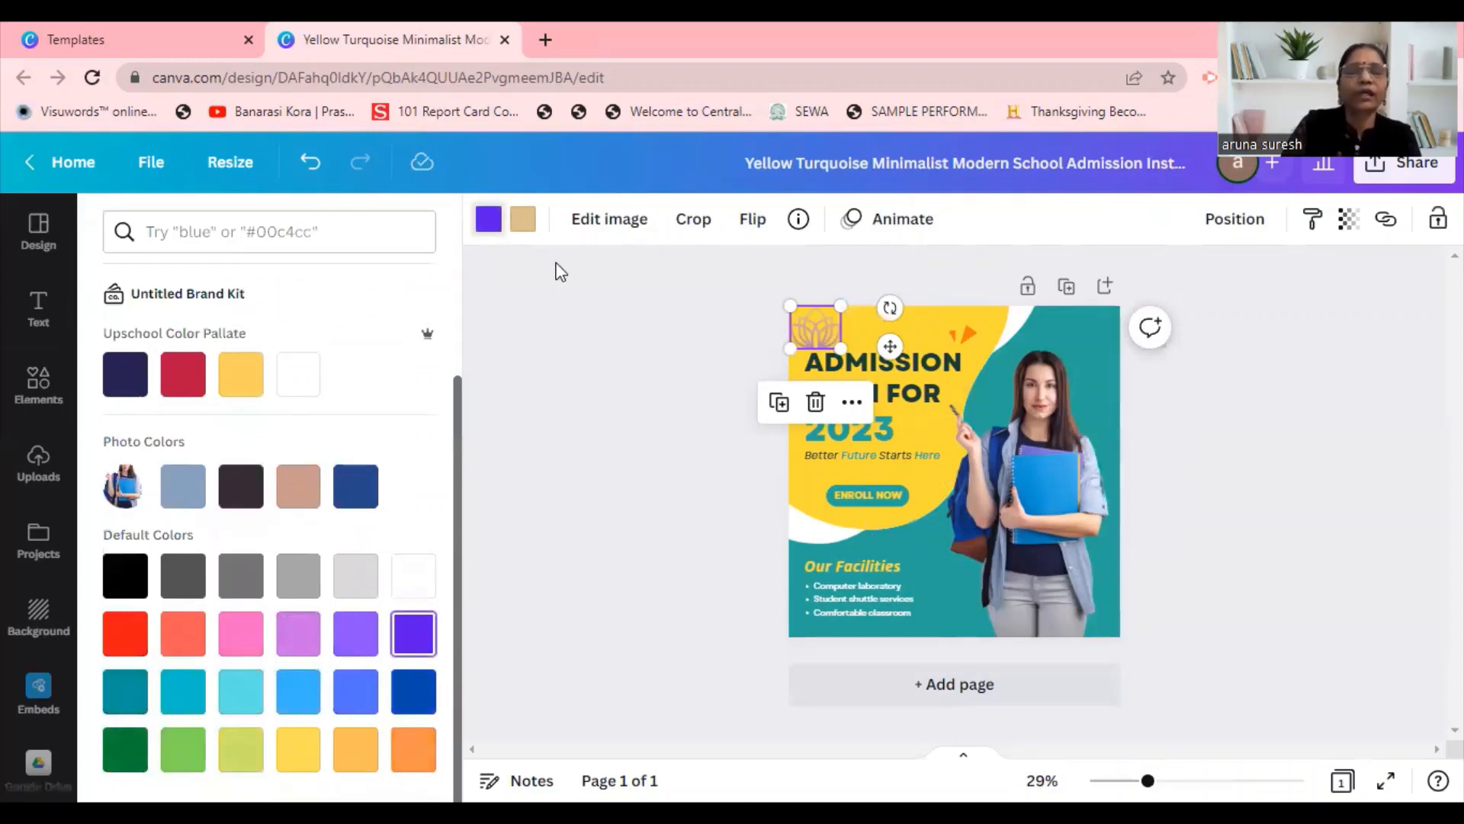
pyautogui.click(525, 223)
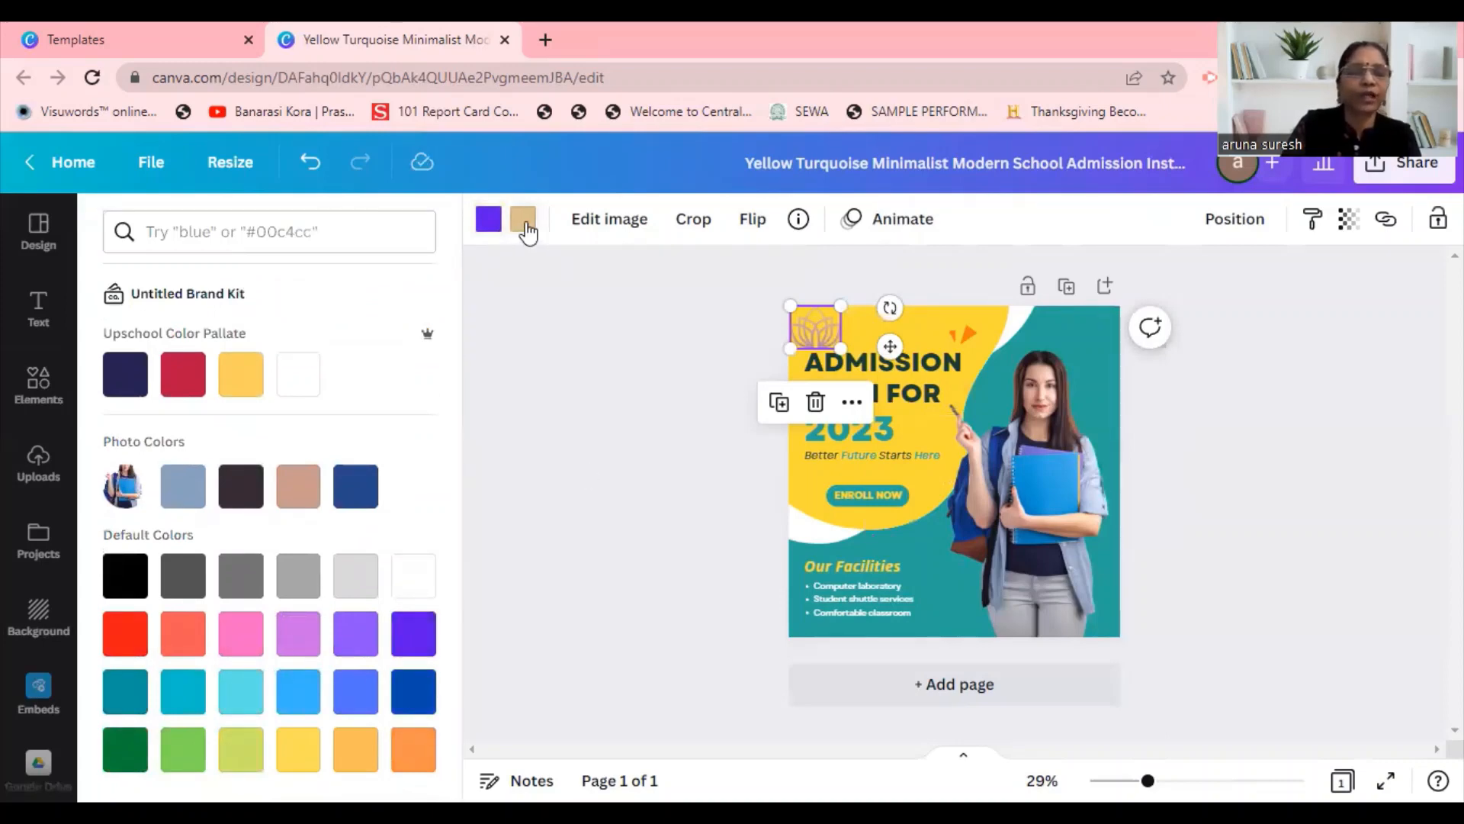
pyautogui.click(411, 650)
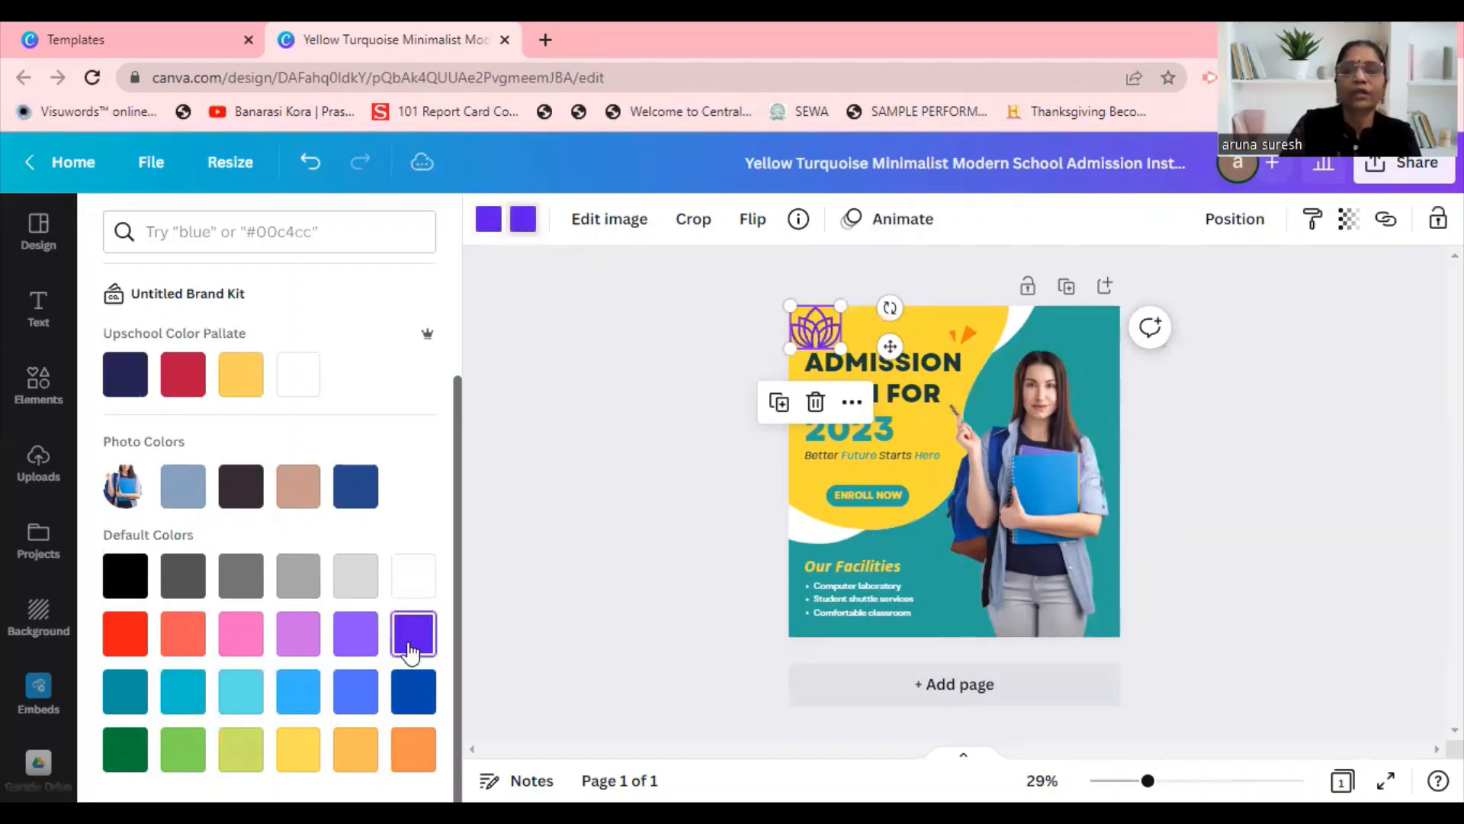
pyautogui.click(624, 479)
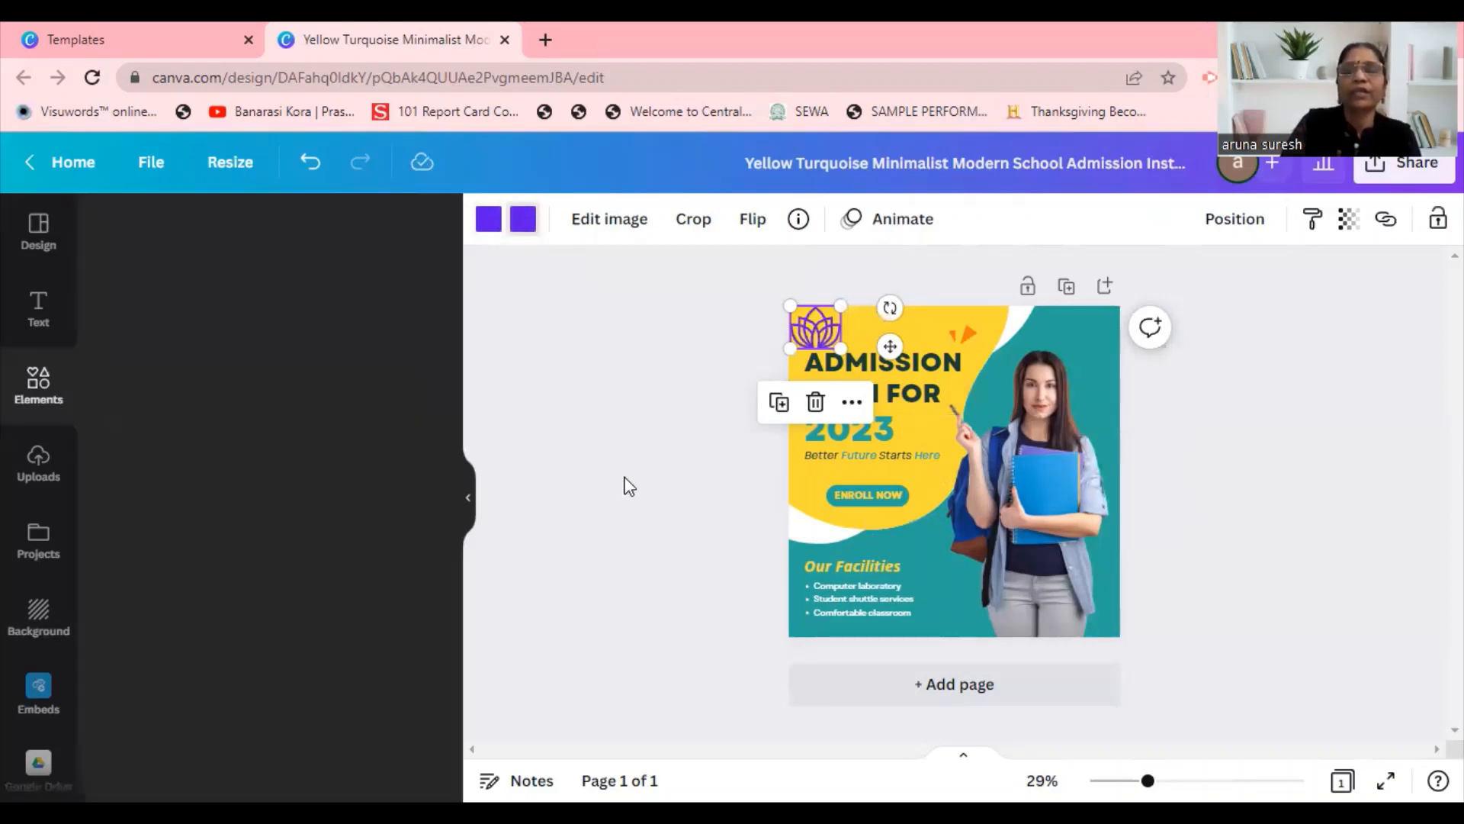
pyautogui.click(832, 333)
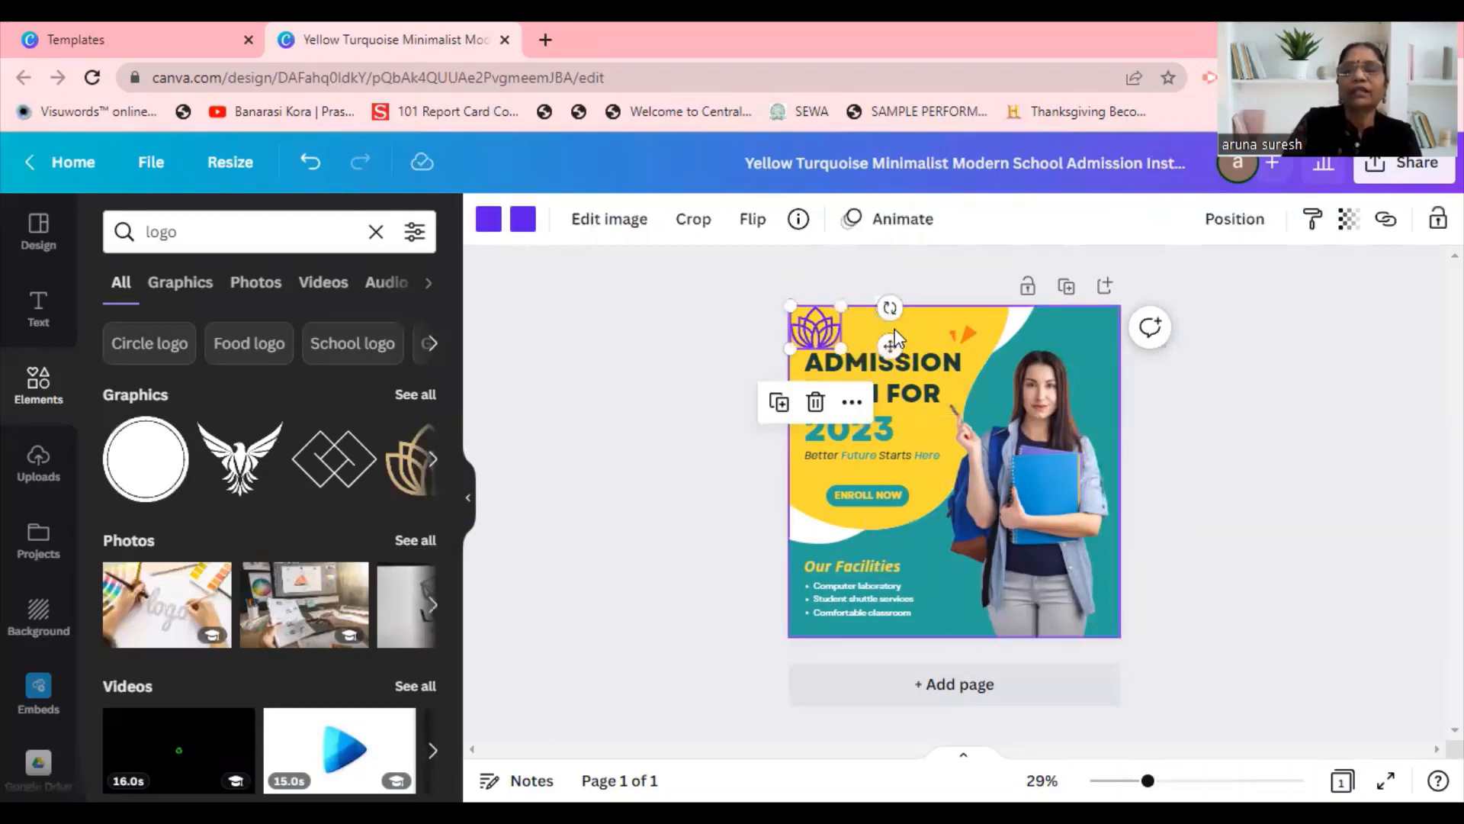
# Add a "SPGSA SCHOOL" heading and place it along the post's upper edge, beside the lotus logo.
pyautogui.click(915, 330)
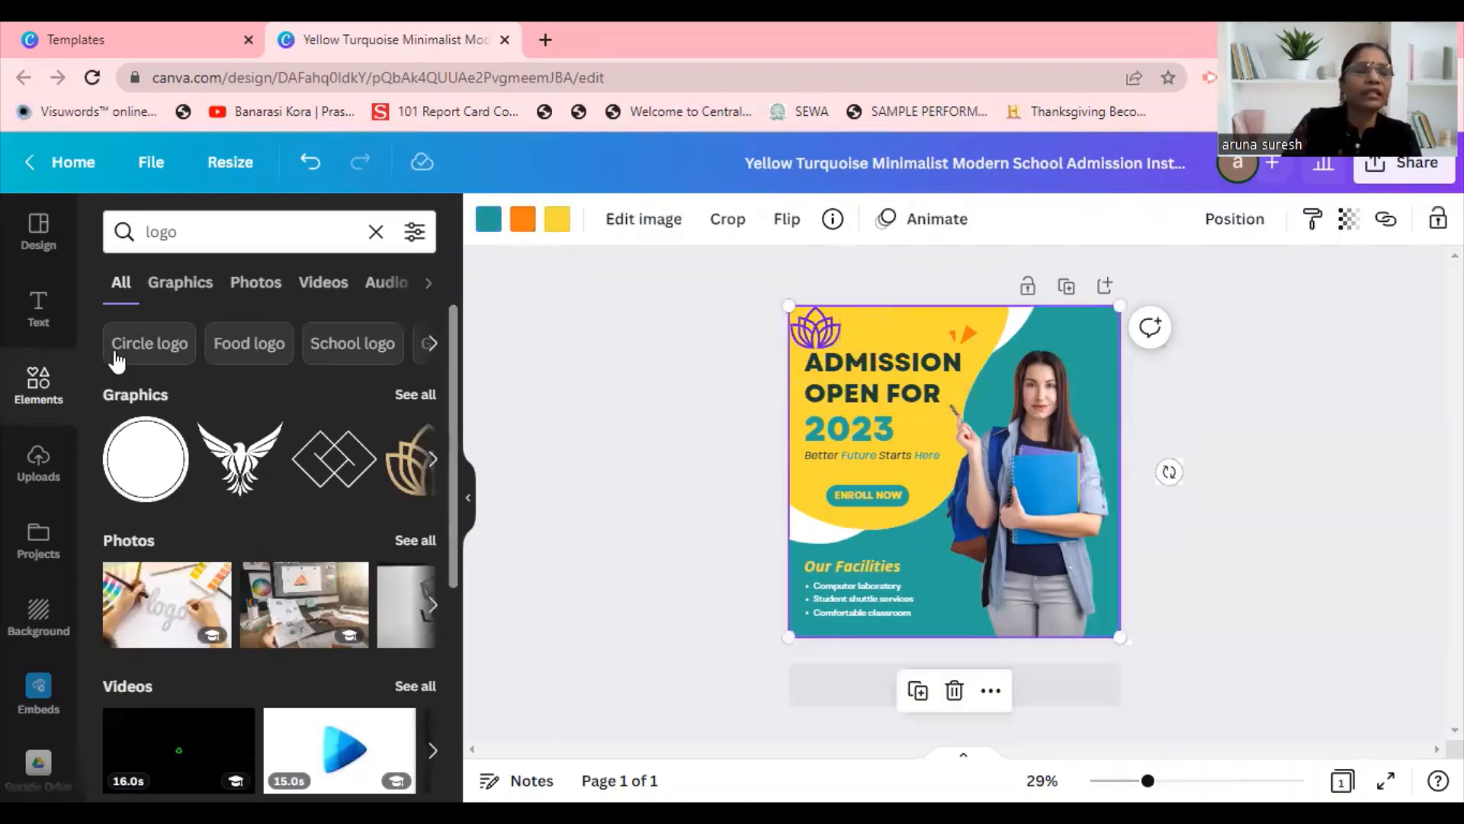
pyautogui.click(40, 310)
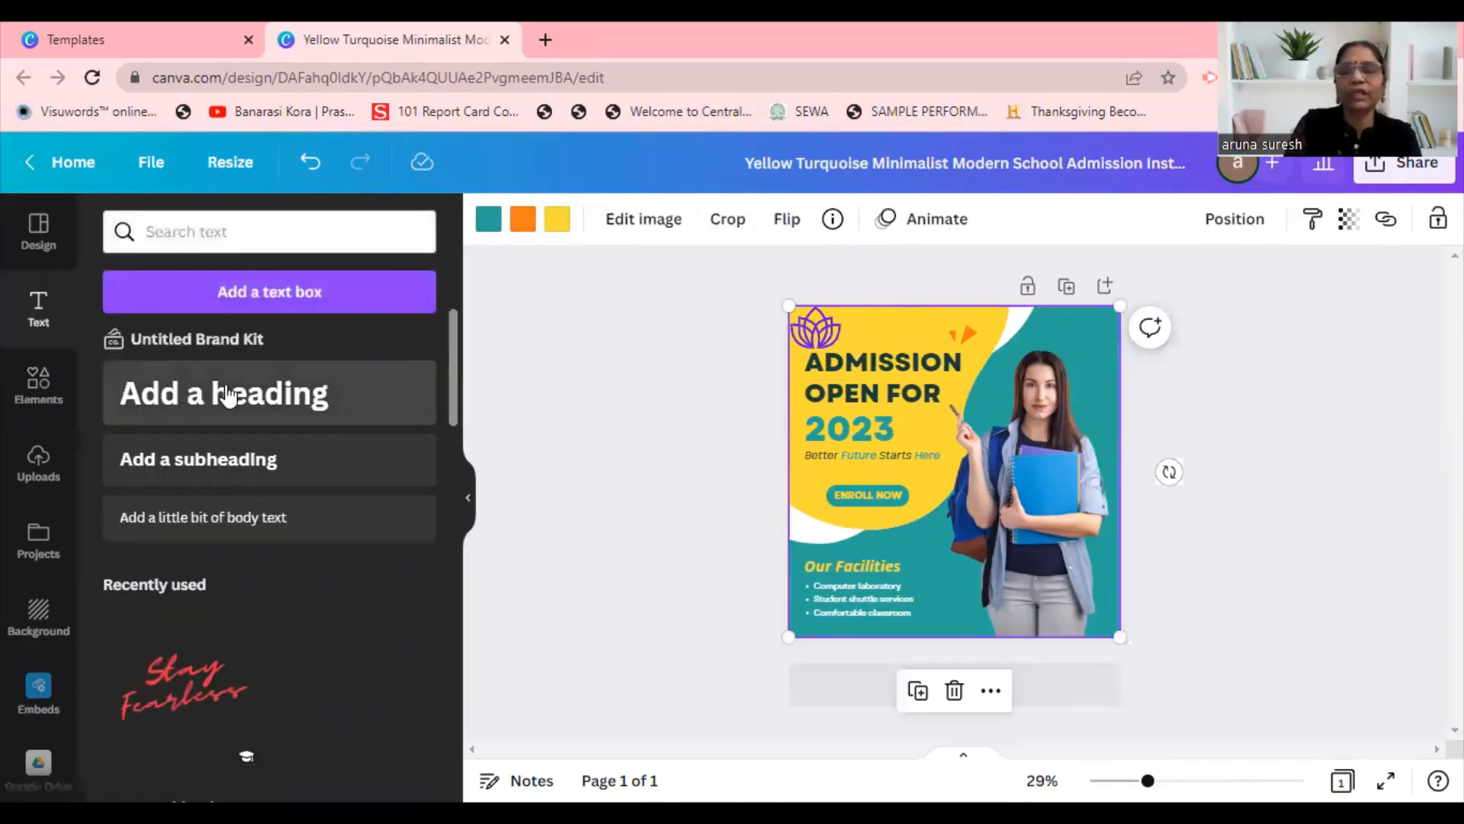
pyautogui.click(226, 394)
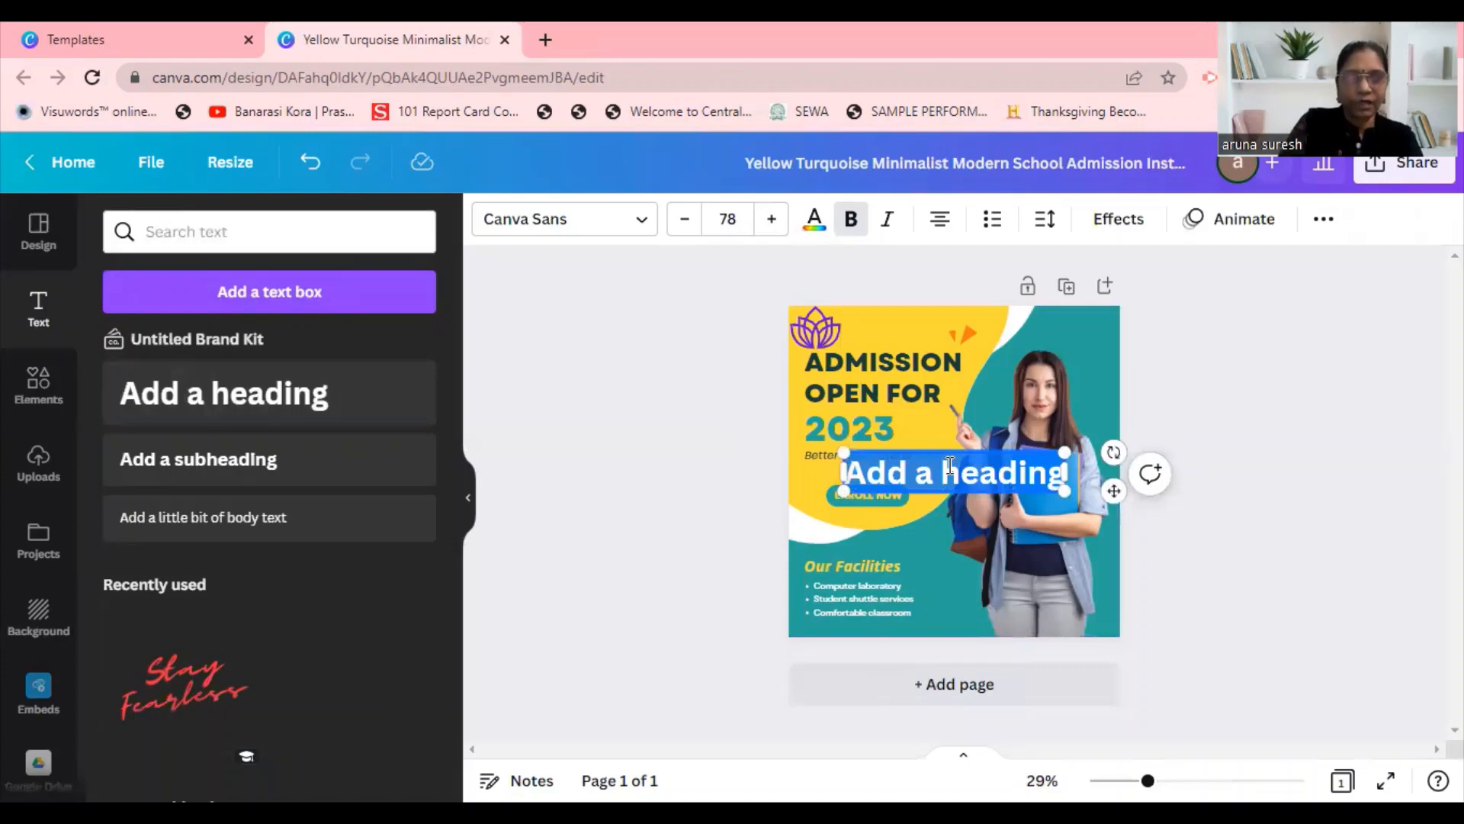
pyautogui.write('SPGI')
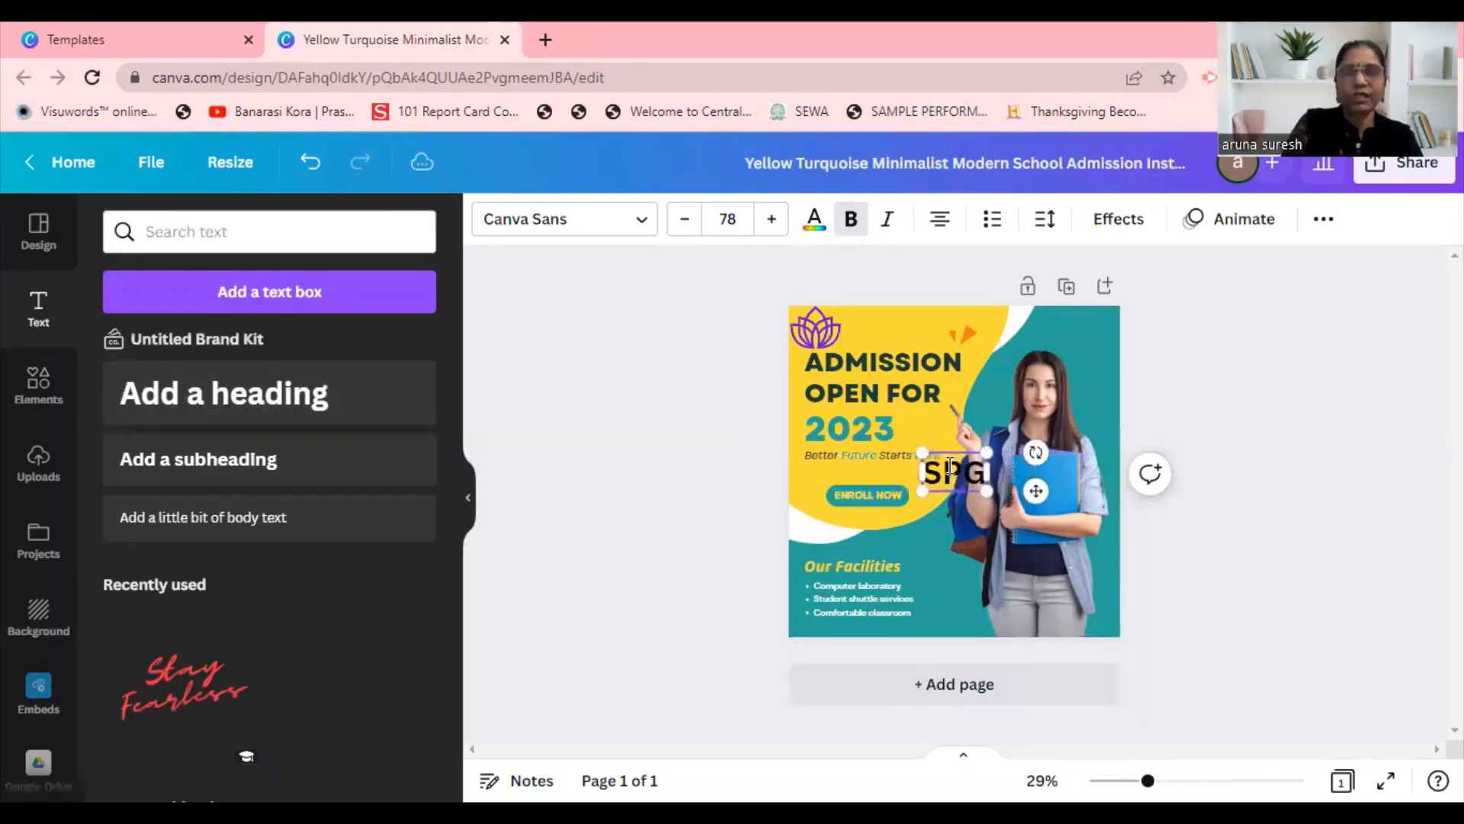
pyautogui.press('BackSpace')
pyautogui.write('SA S')
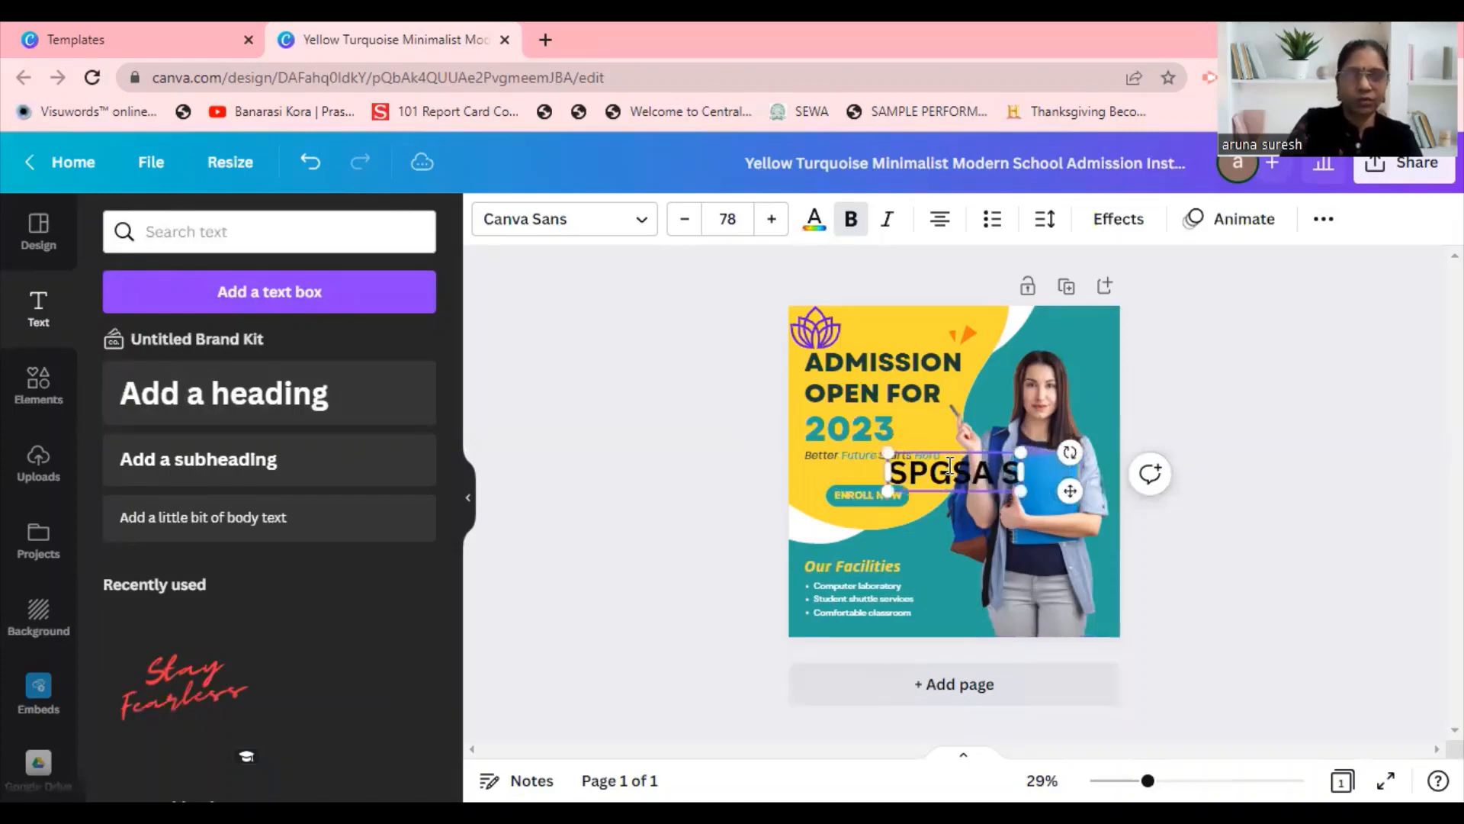
pyautogui.write('CHOOL')
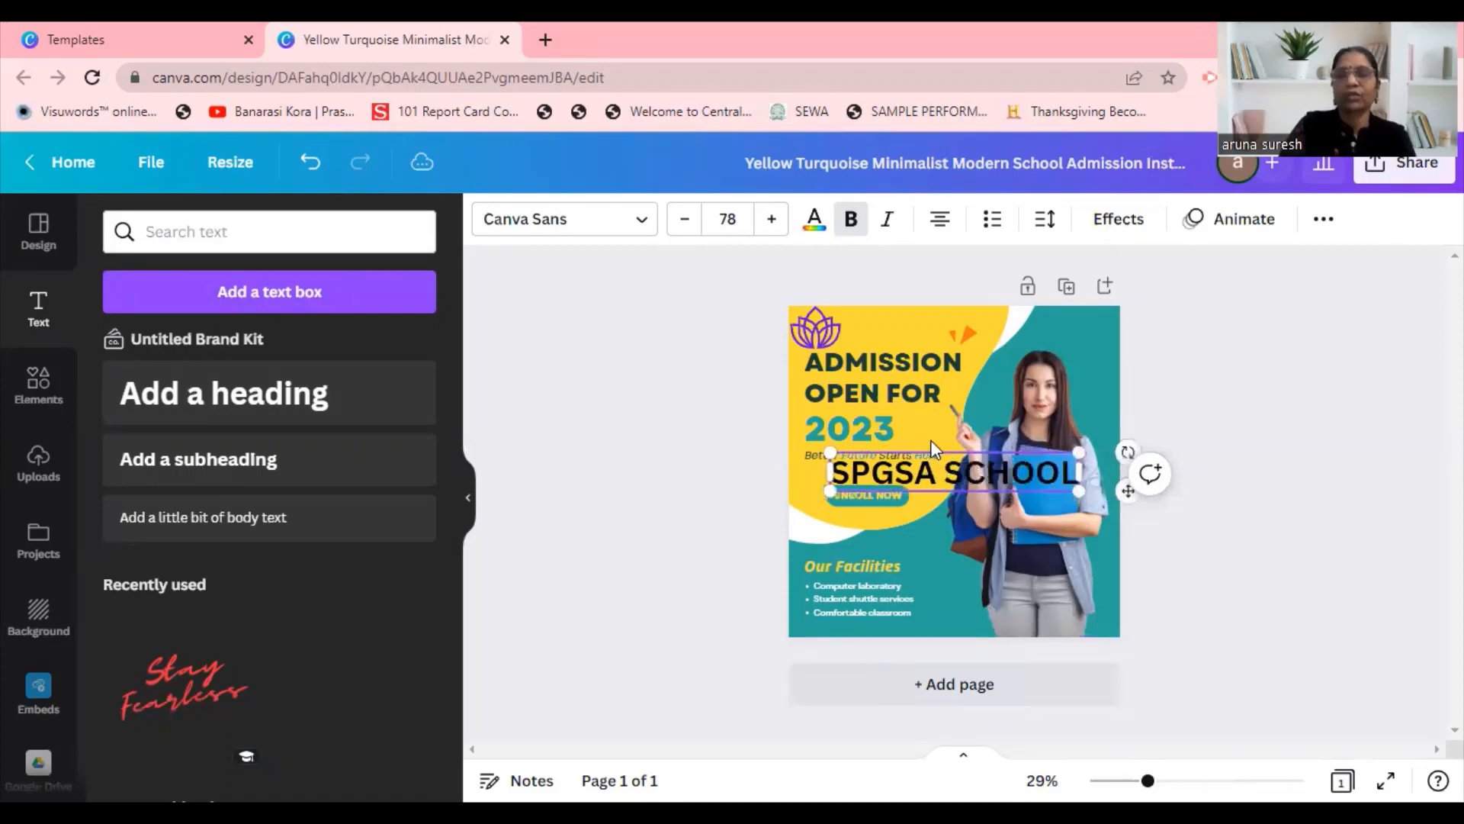
pyautogui.moveTo(929, 447); pyautogui.dragTo(973, 315)
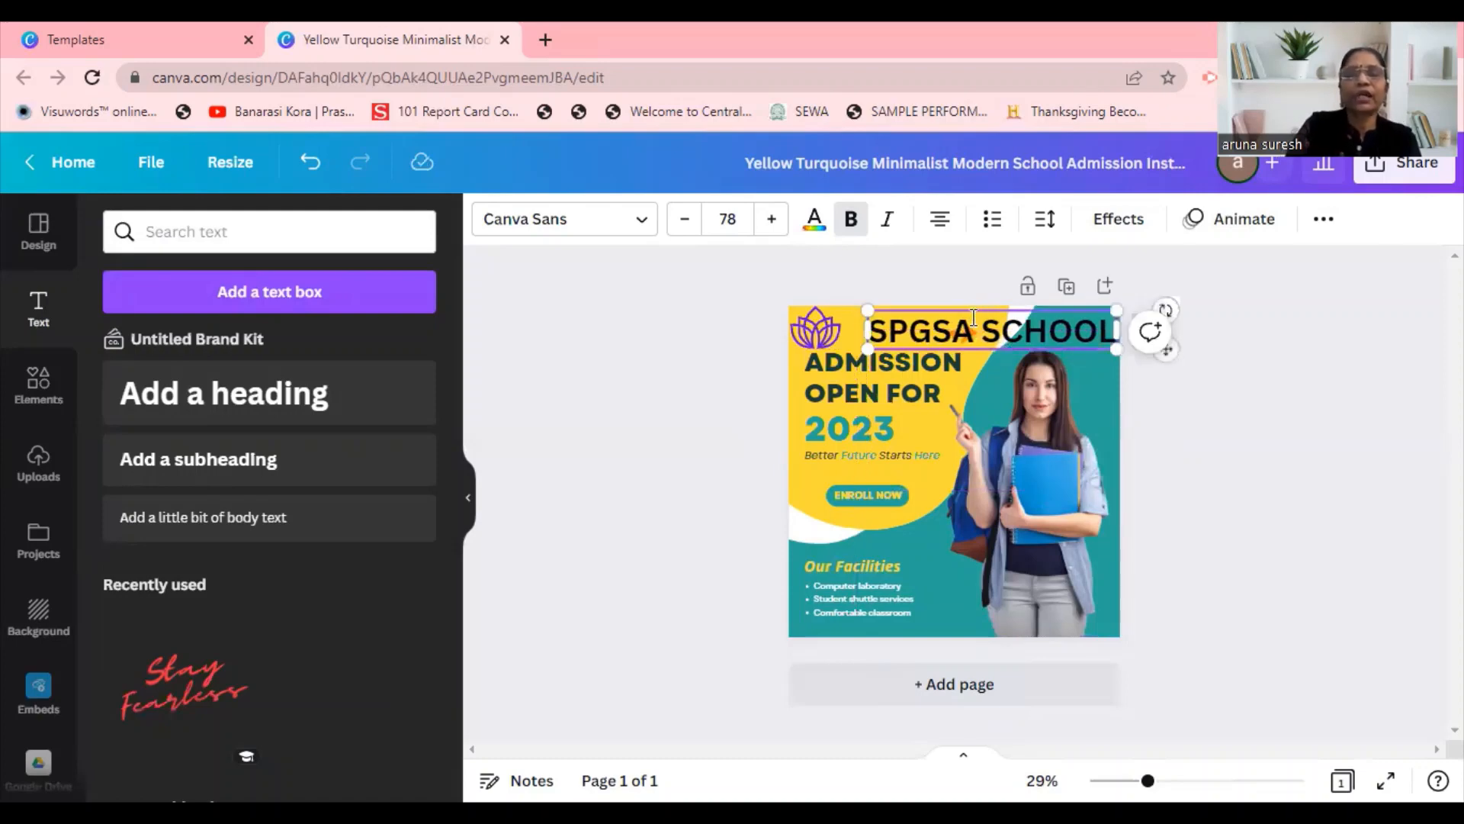
# Recolor the "SPGSA SCHOOL" heading with the crimson red from the Upschool Color Pallate and deselect it.
pyautogui.click(583, 229)
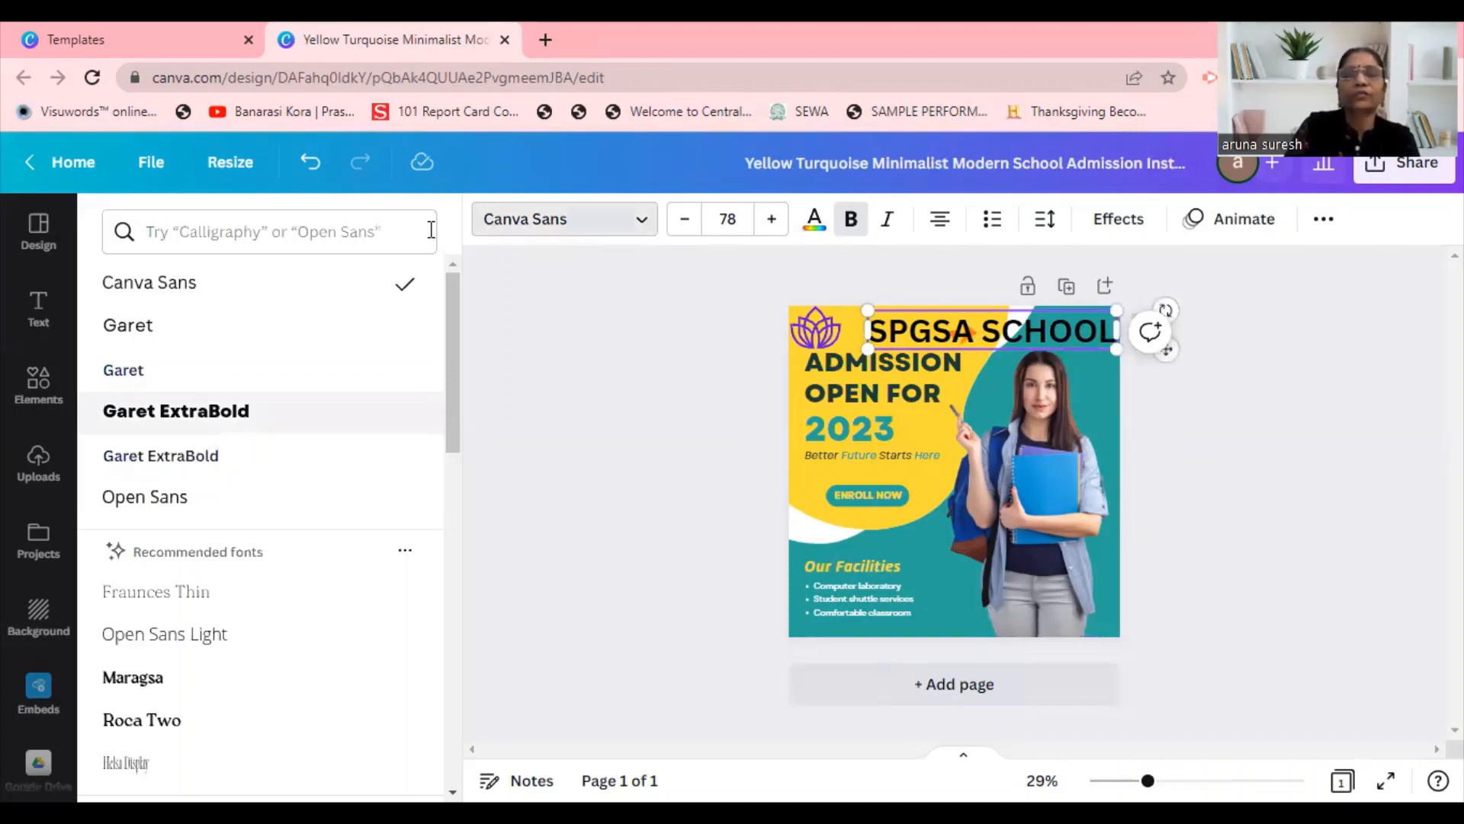
pyautogui.click(815, 219)
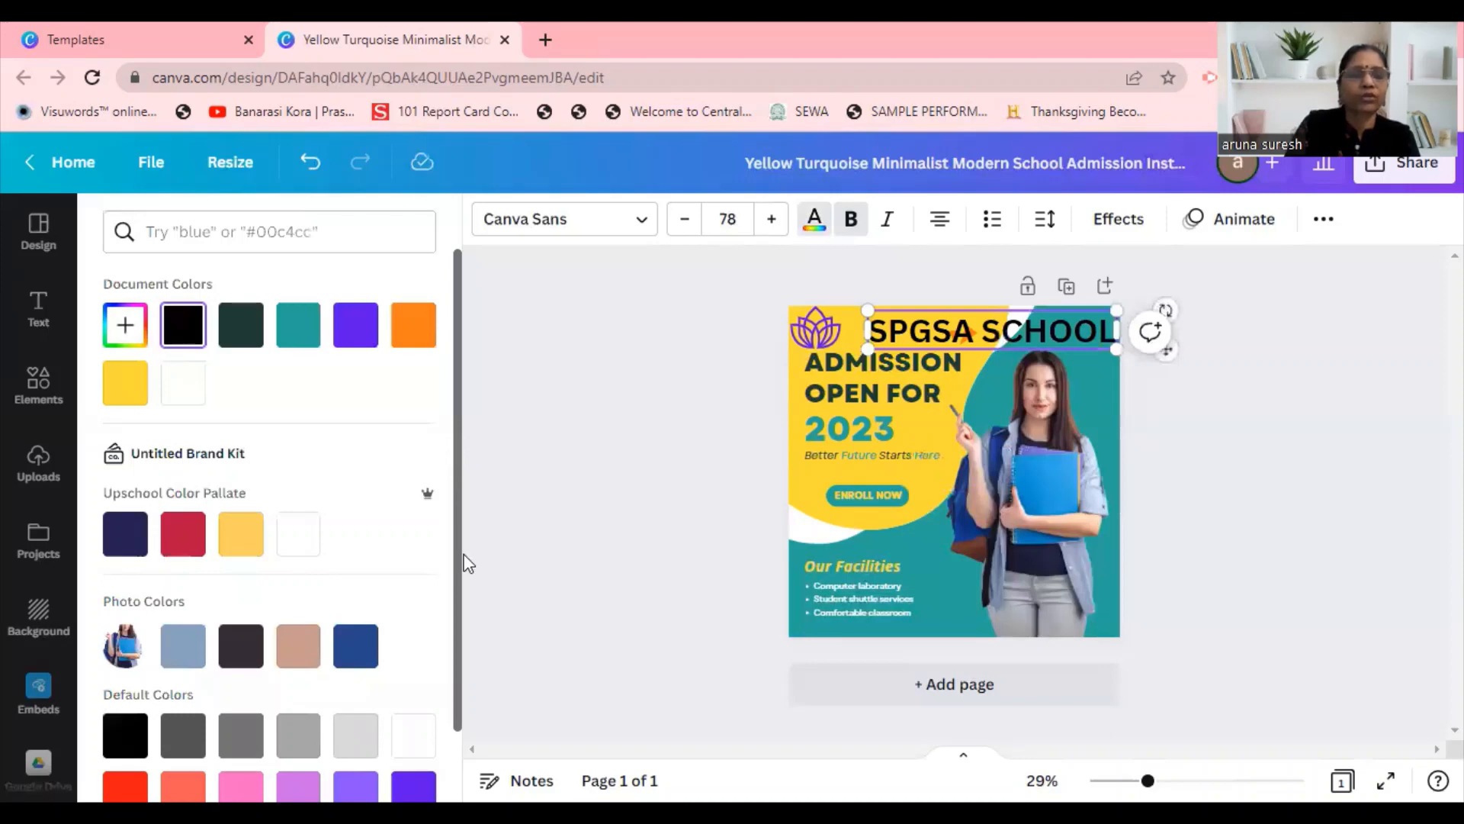
pyautogui.scroll(-2, 460, 549)
pyautogui.click(496, 308)
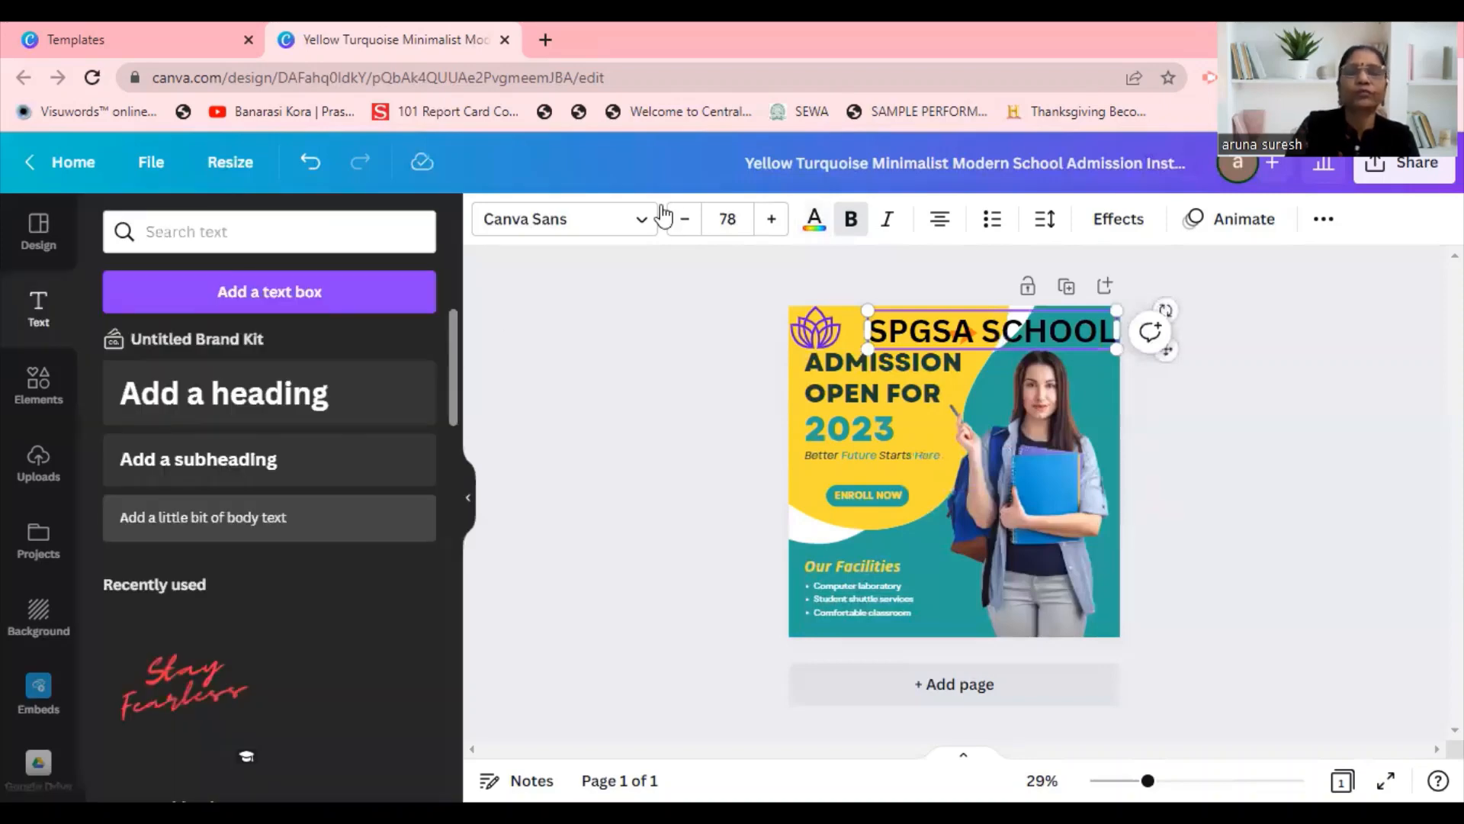
pyautogui.click(810, 222)
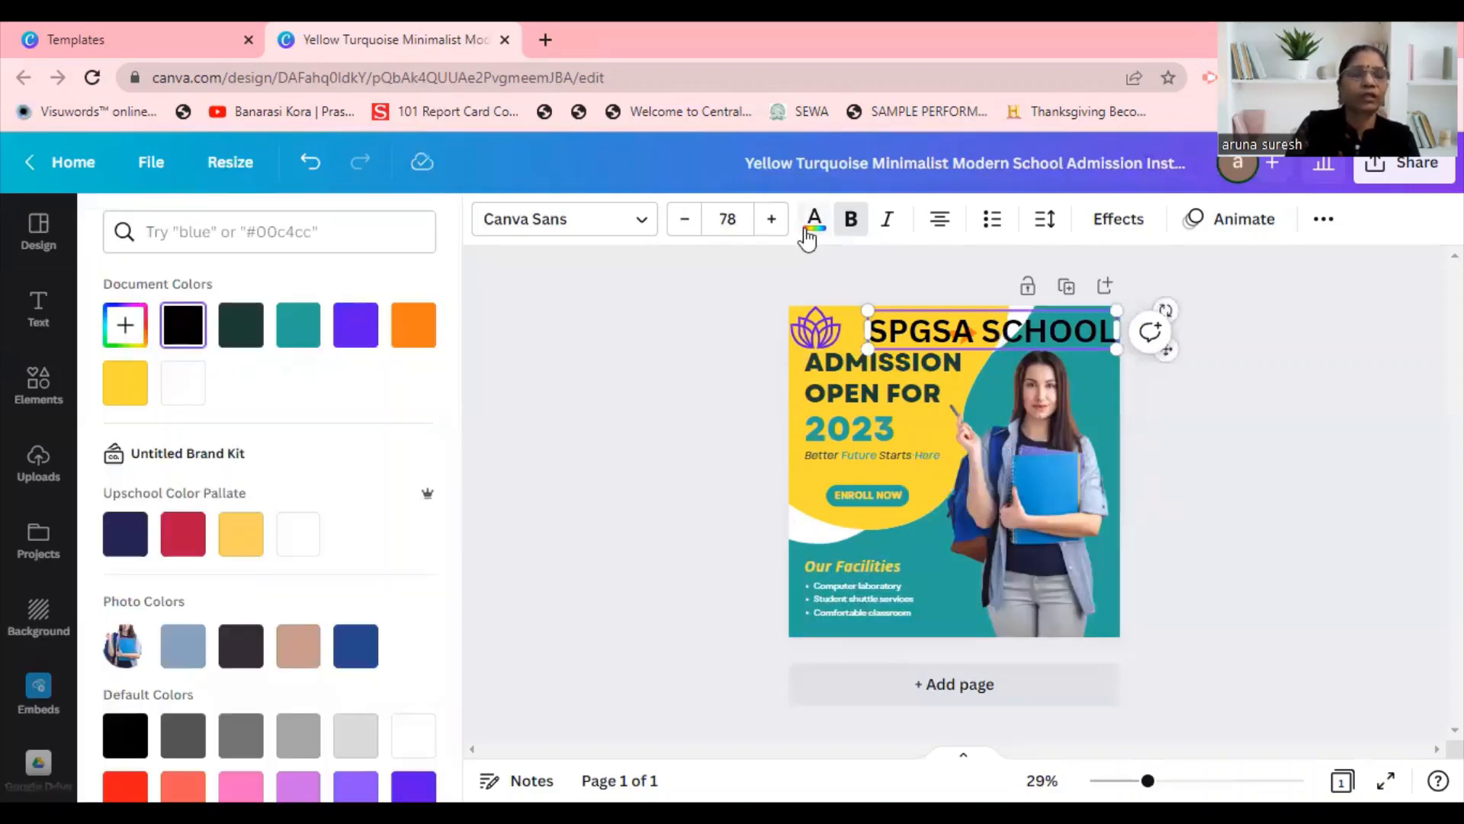
pyautogui.click(241, 533)
pyautogui.click(188, 540)
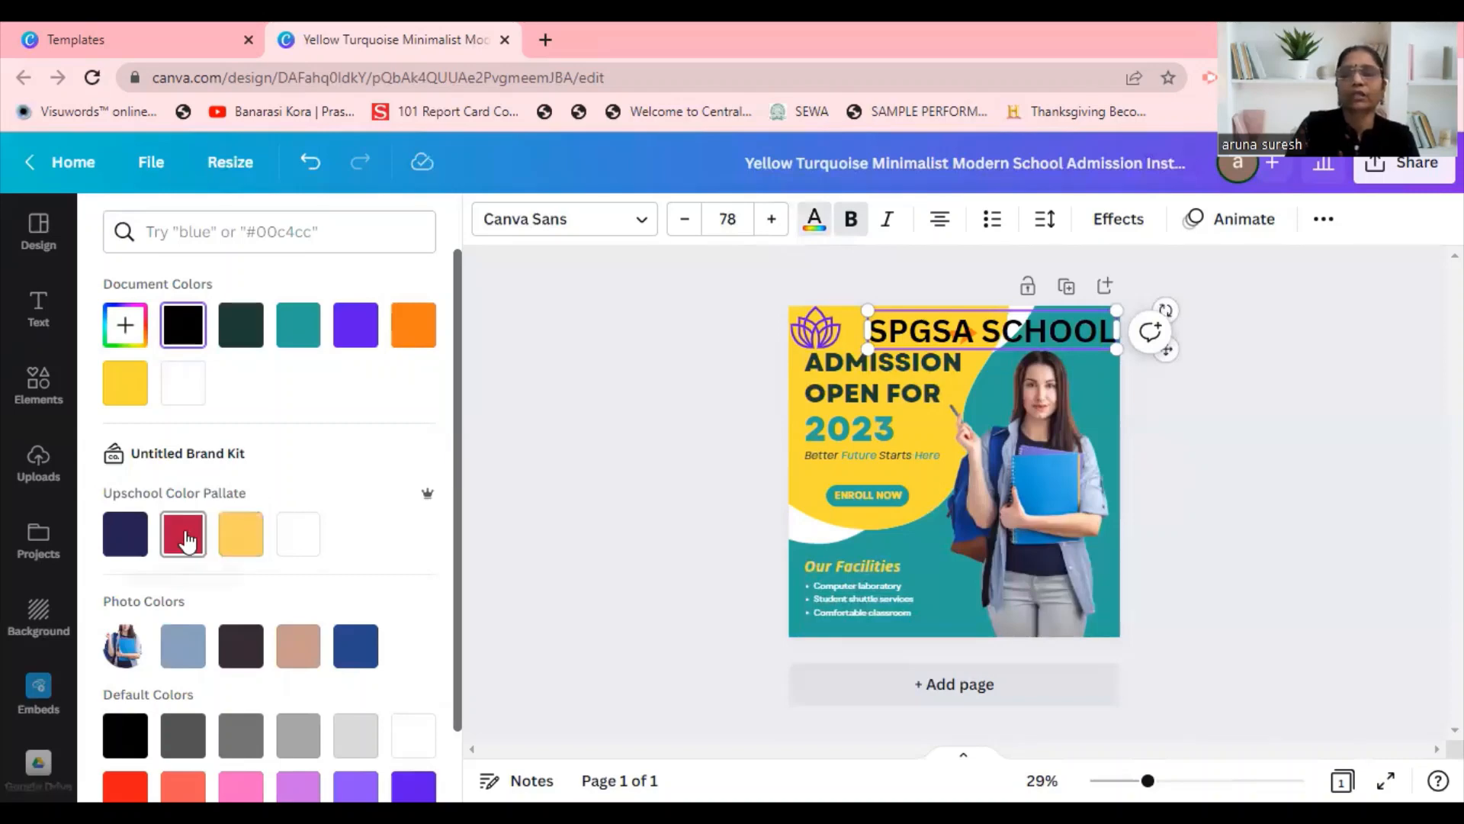
pyautogui.click(572, 444)
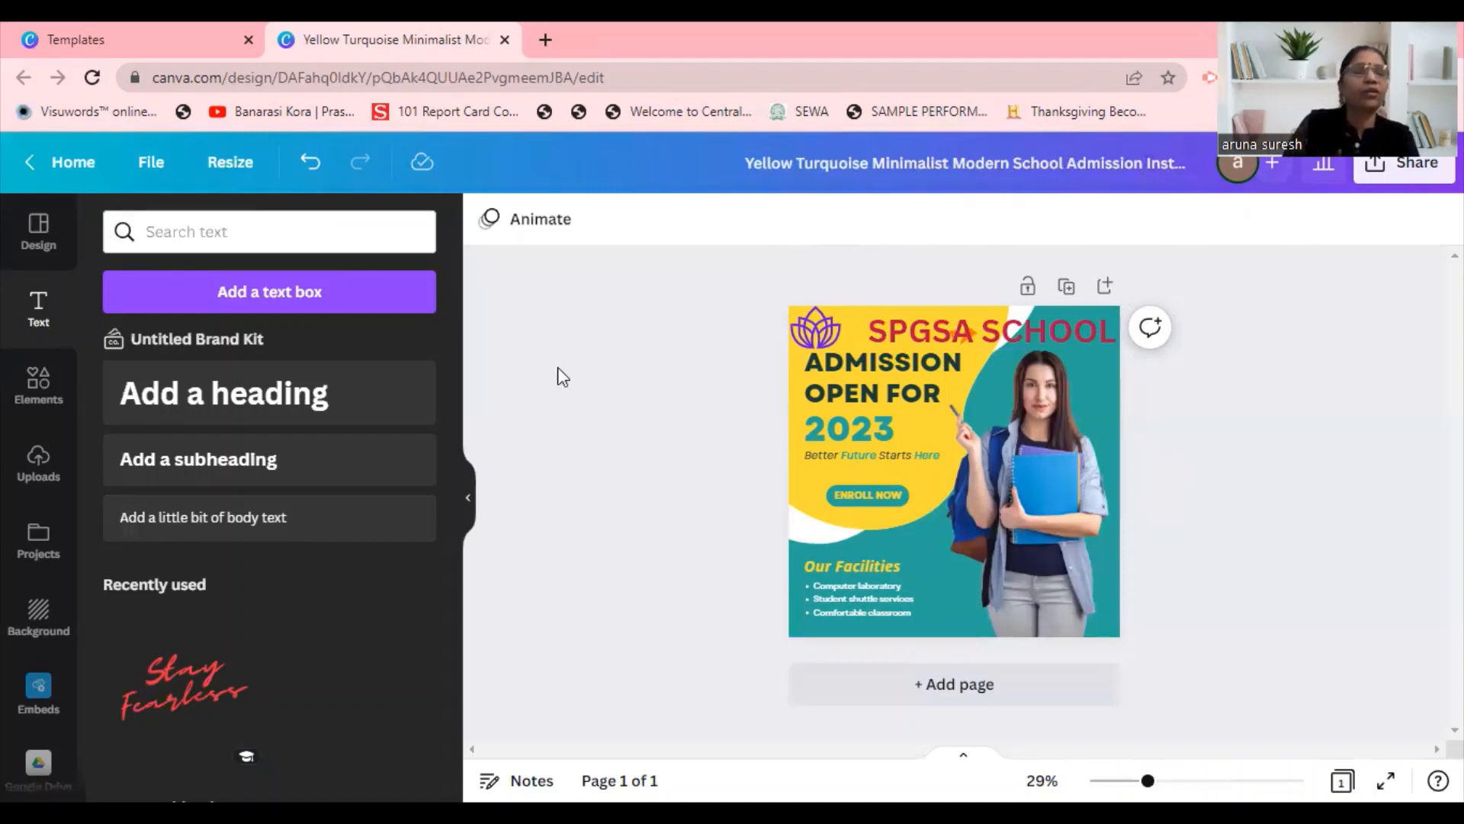
# Leave the post design, return to the template library and show the School templates.
pyautogui.click(90, 162)
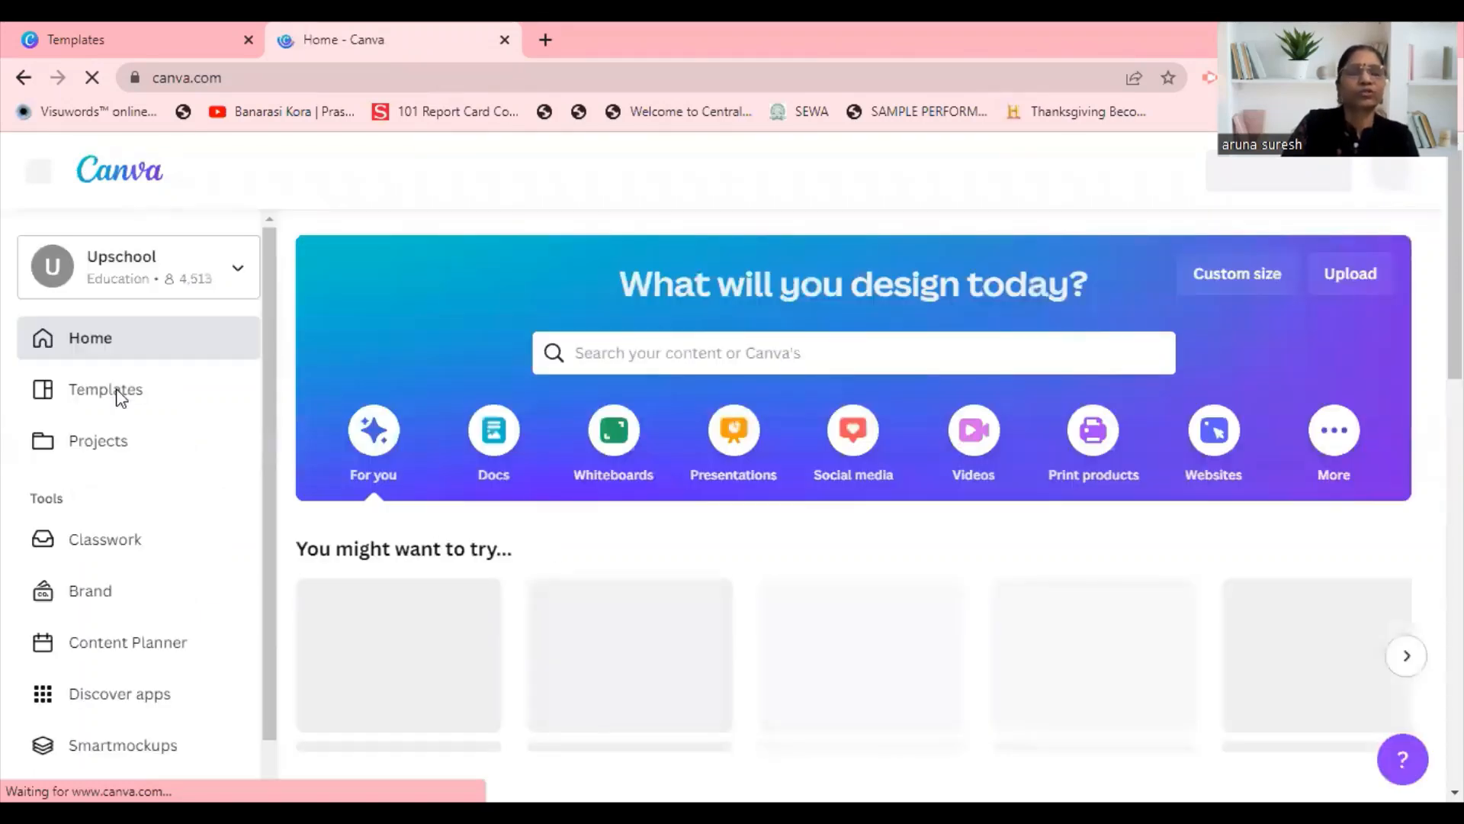
pyautogui.click(107, 389)
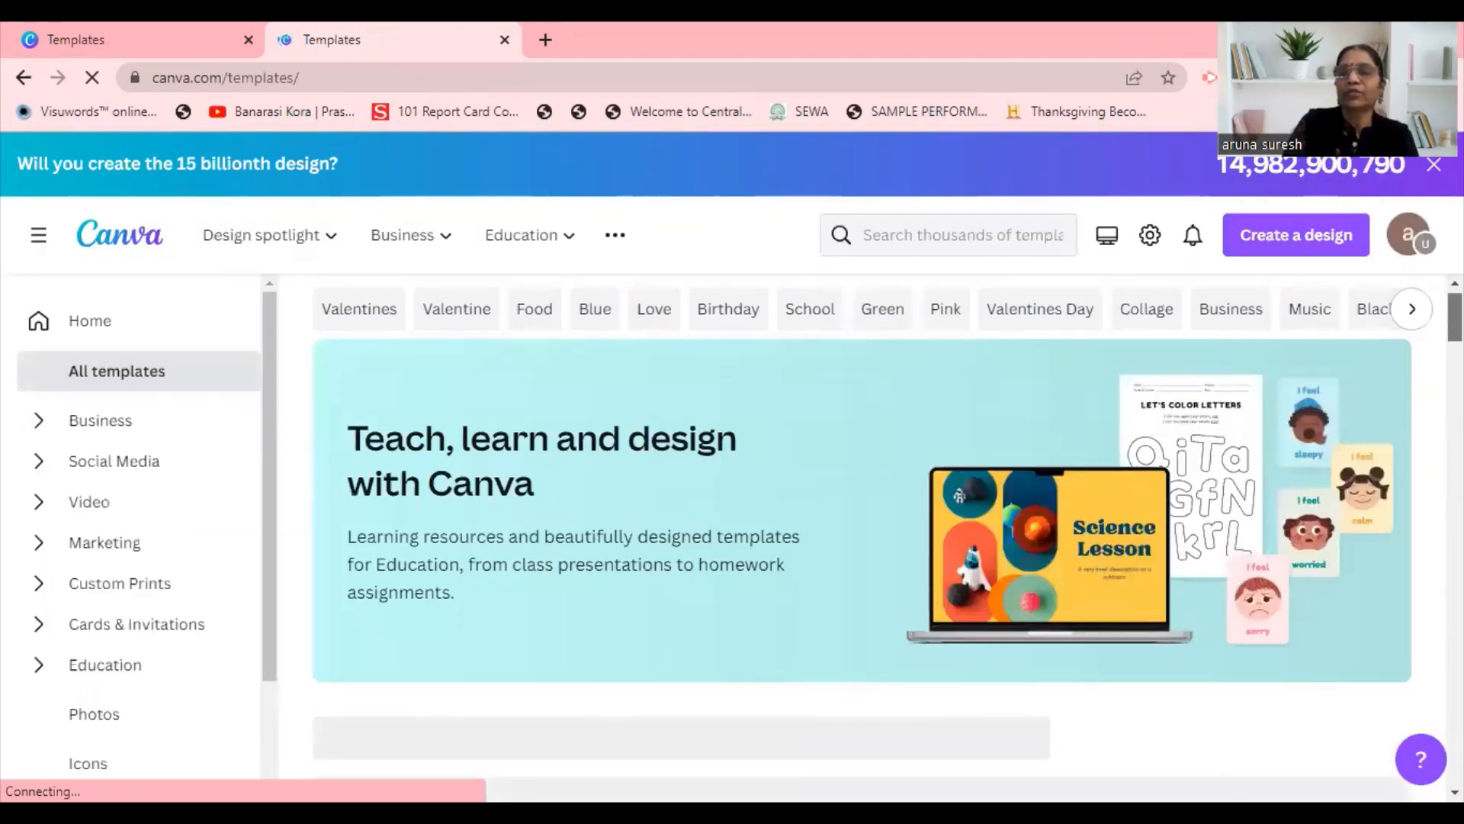
pyautogui.moveTo(1455, 317); pyautogui.dragTo(1455, 338)
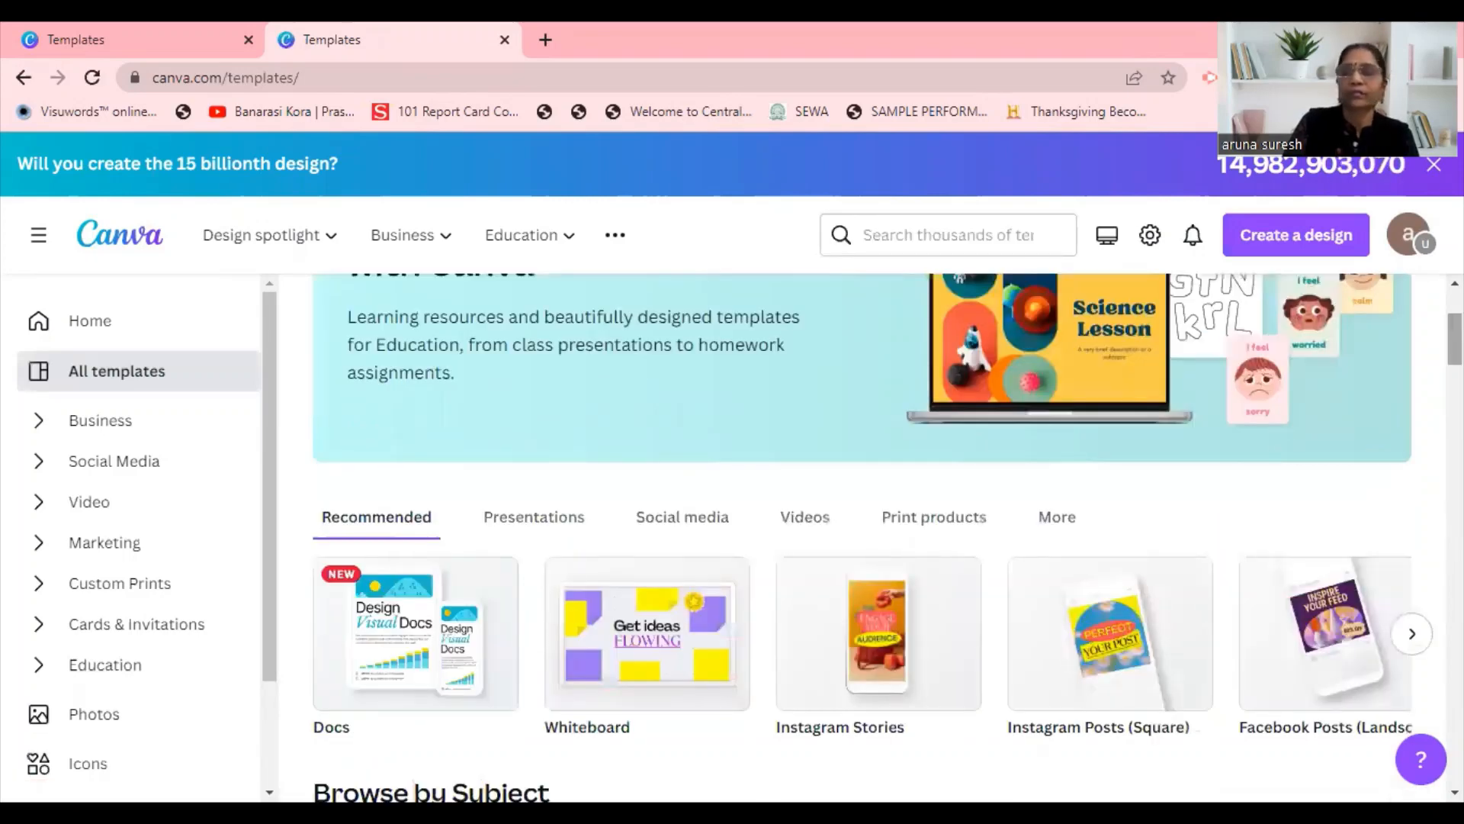
pyautogui.moveTo(1455, 339); pyautogui.dragTo(1455, 317)
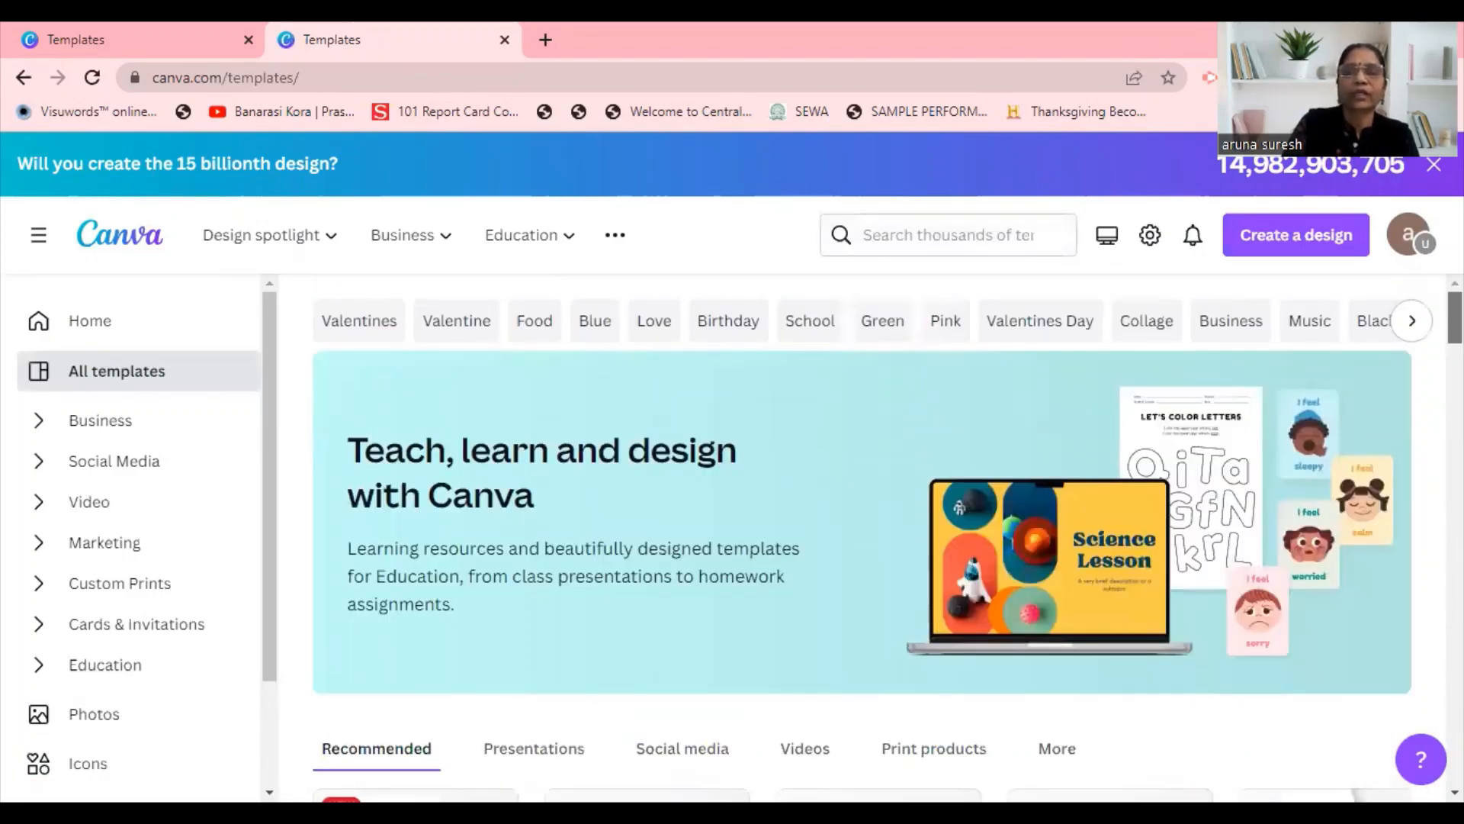
pyautogui.click(822, 328)
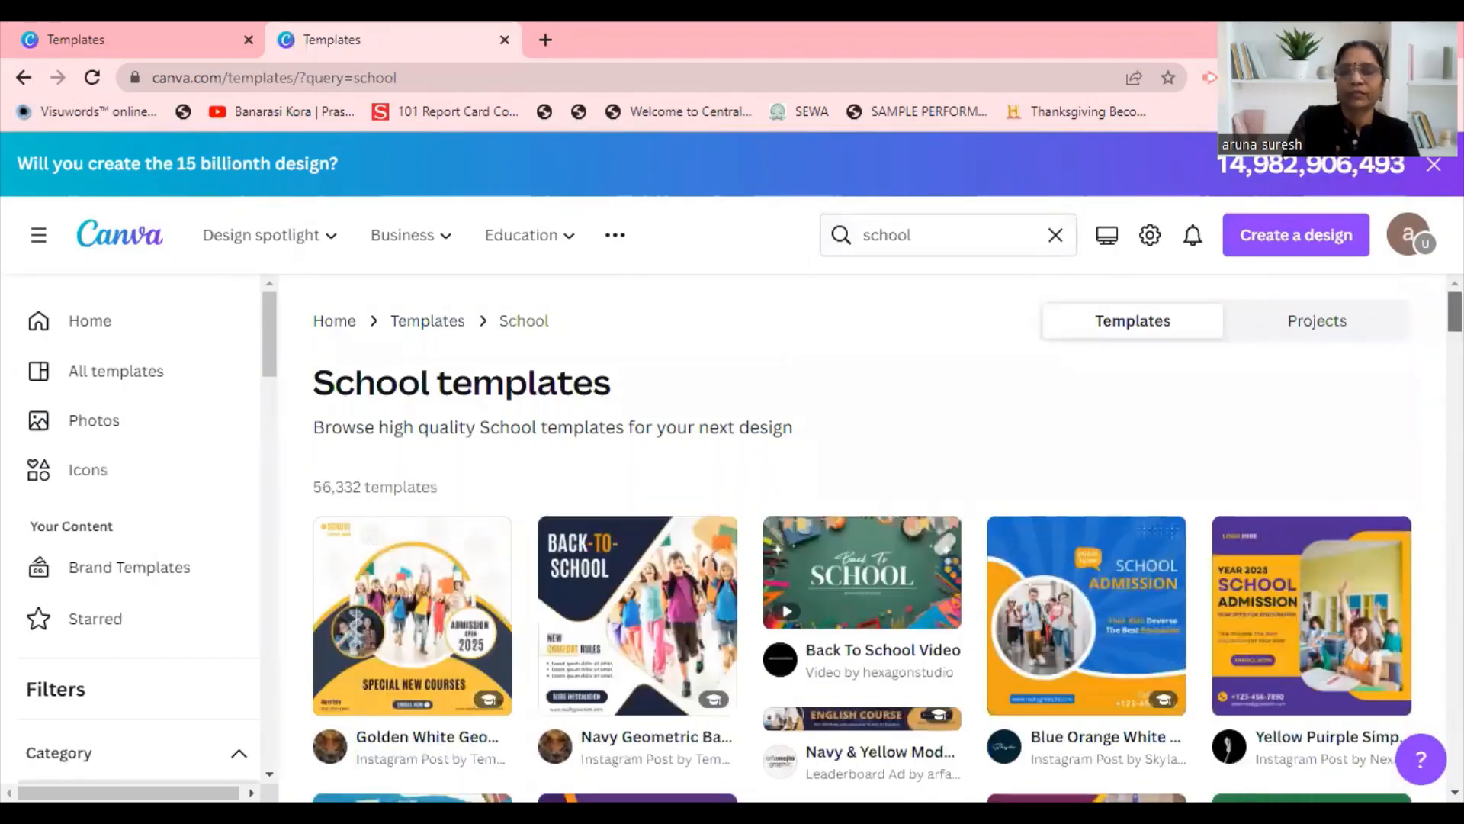
# Browse the School templates and open the Purple 3d Playful Back To School Poster for customizing.
pyautogui.scroll(-4, 861, 534)
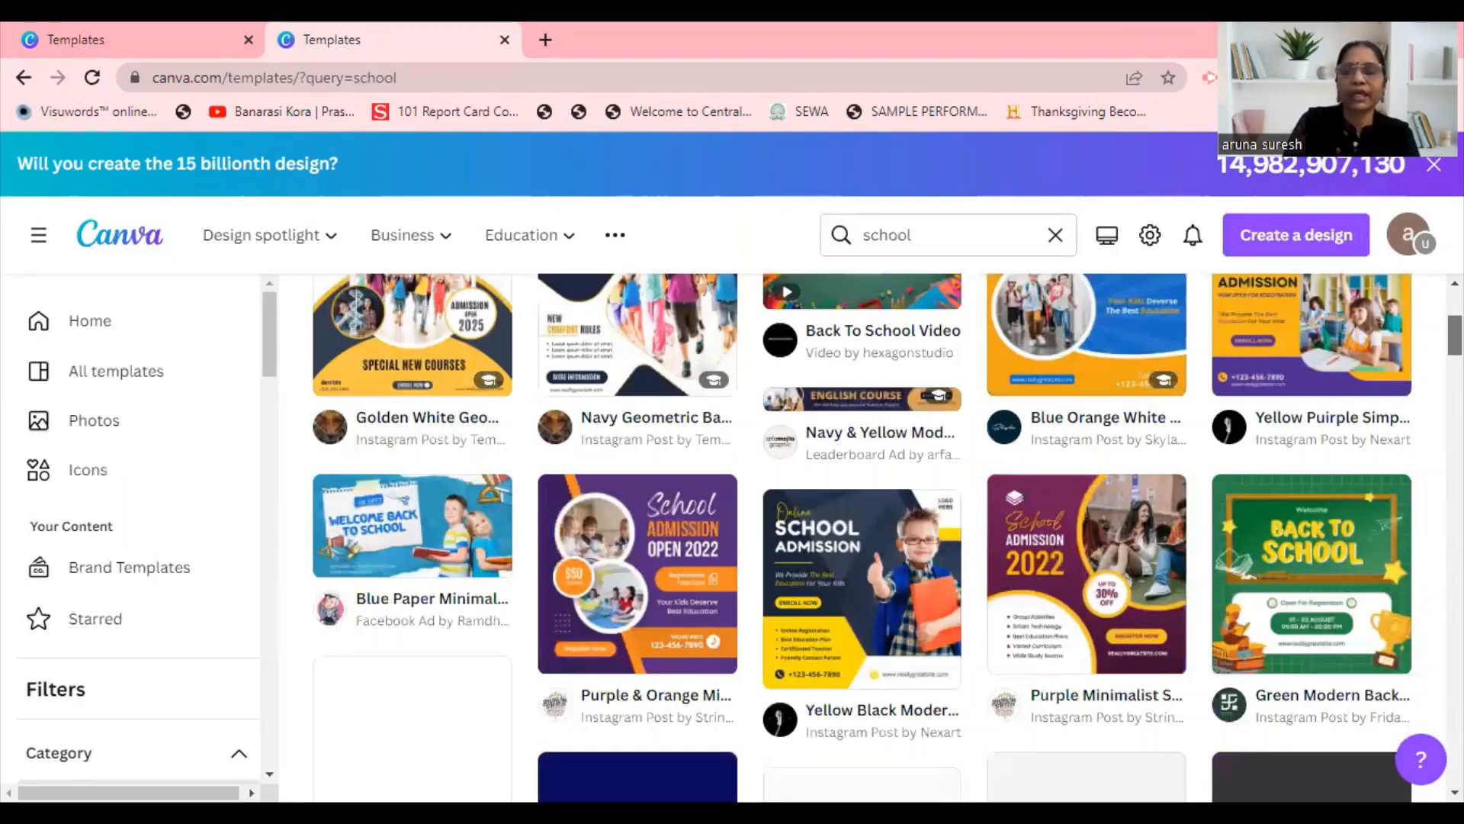
pyautogui.scroll(-4, 861, 534)
pyautogui.scroll(-3, 463, 379)
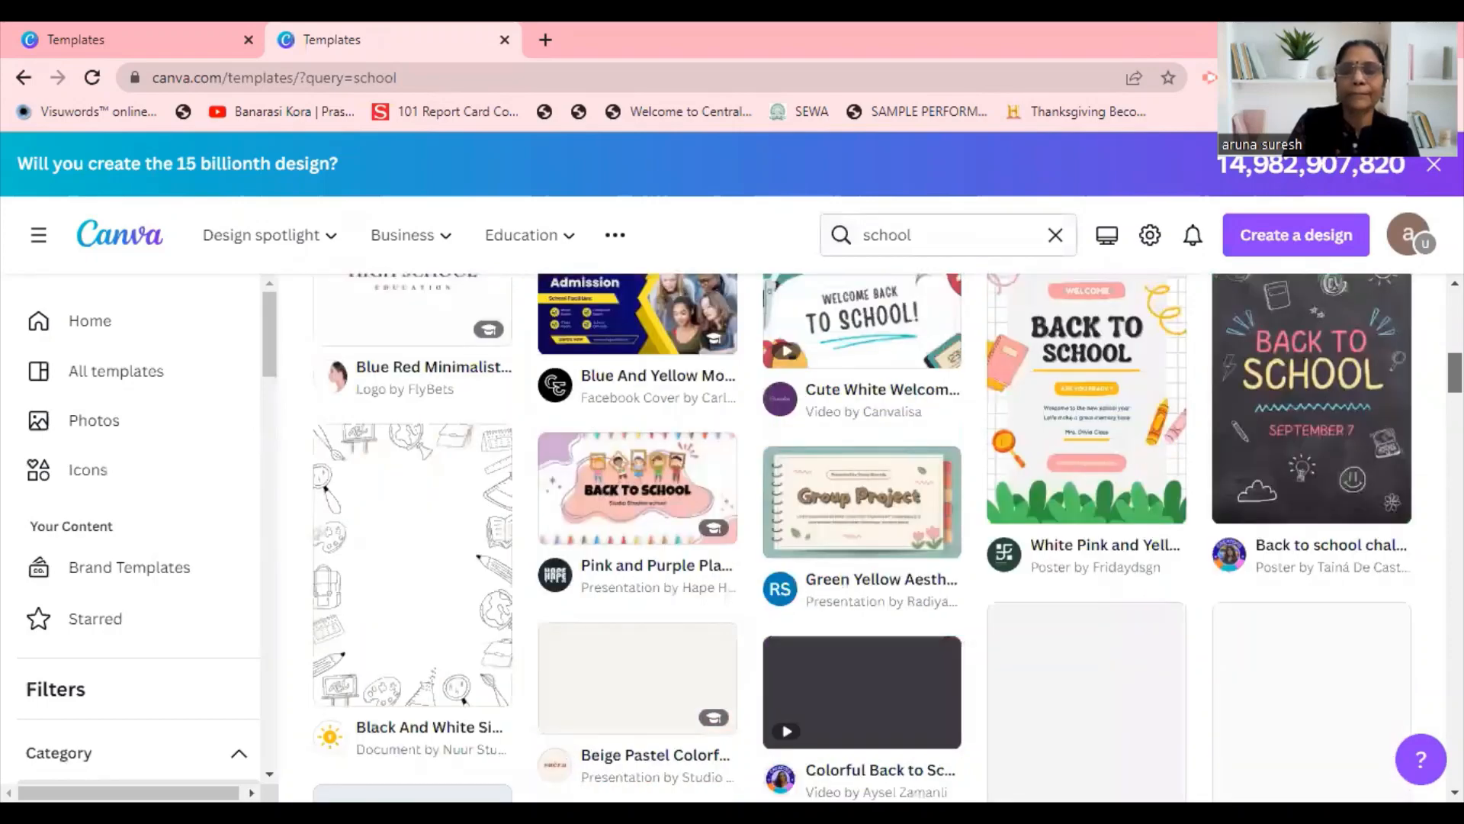
pyautogui.scroll(-4, 463, 379)
pyautogui.scroll(-1, 861, 534)
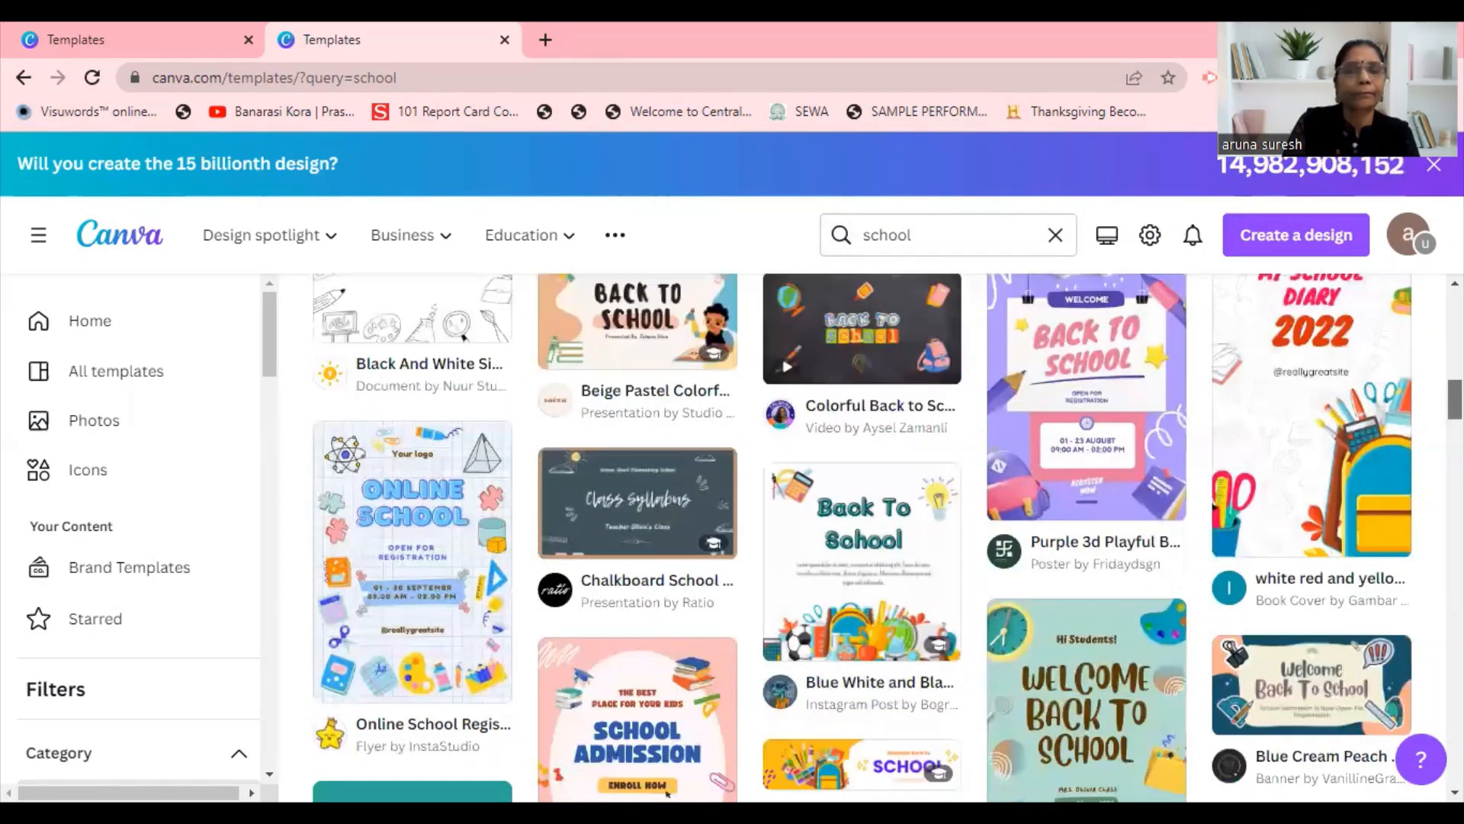
pyautogui.scroll(-2, 861, 534)
pyautogui.scroll(4, 668, 631)
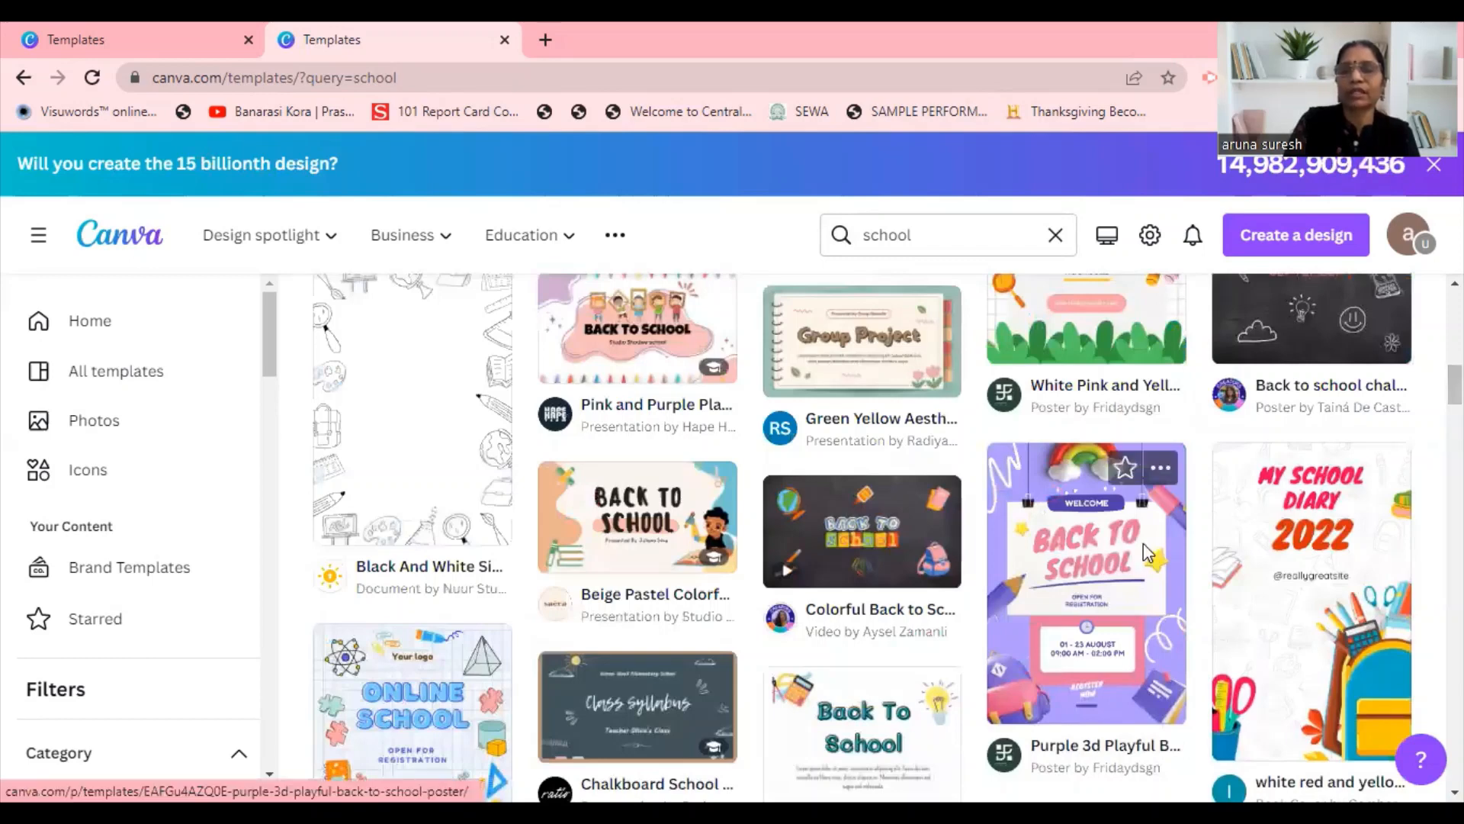
pyautogui.click(1096, 443)
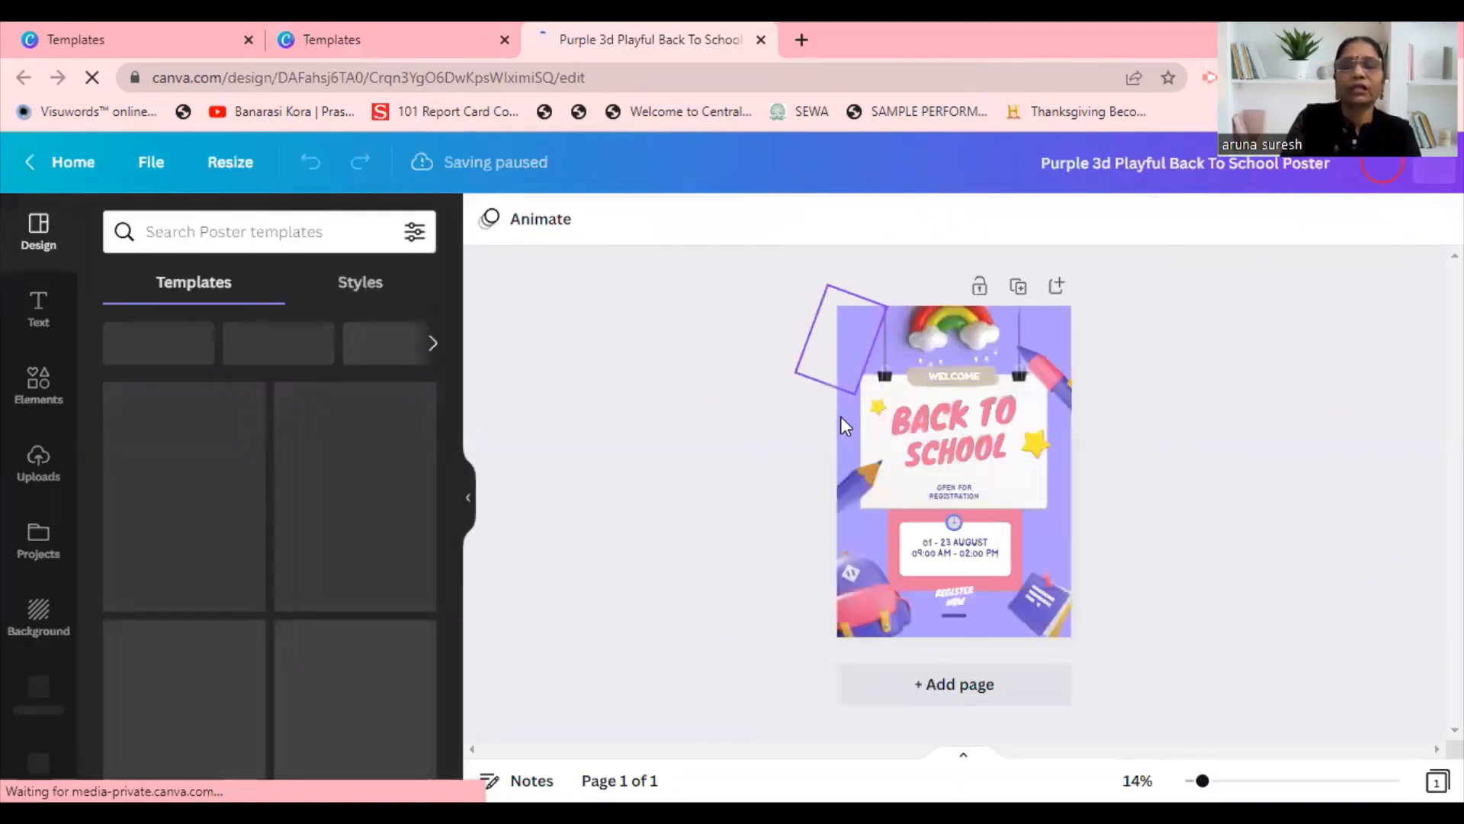
# Change the poster's background to the dark navy color from the Upschool Color Pallate.
pyautogui.click(841, 416)
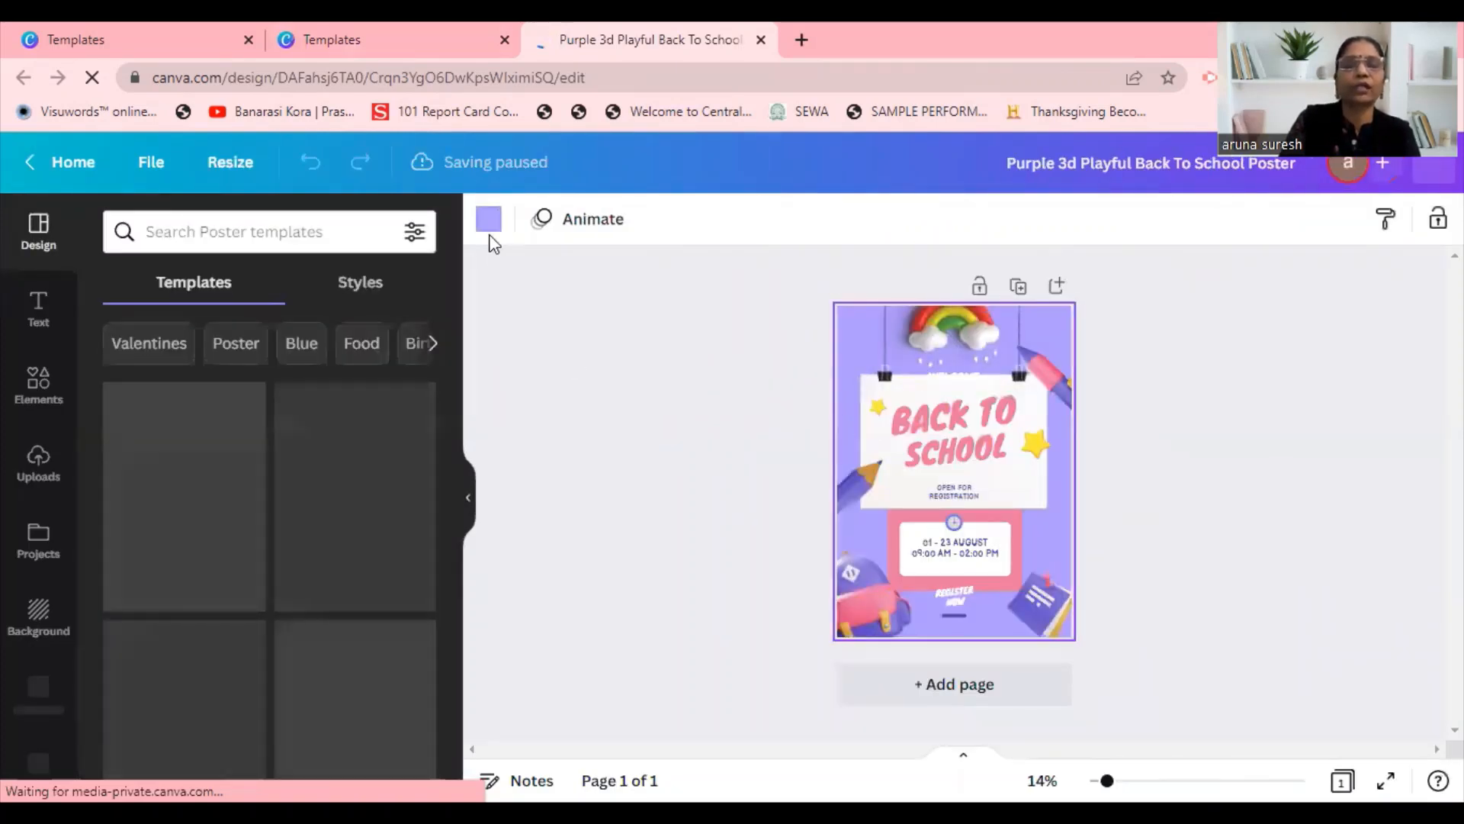
pyautogui.click(489, 222)
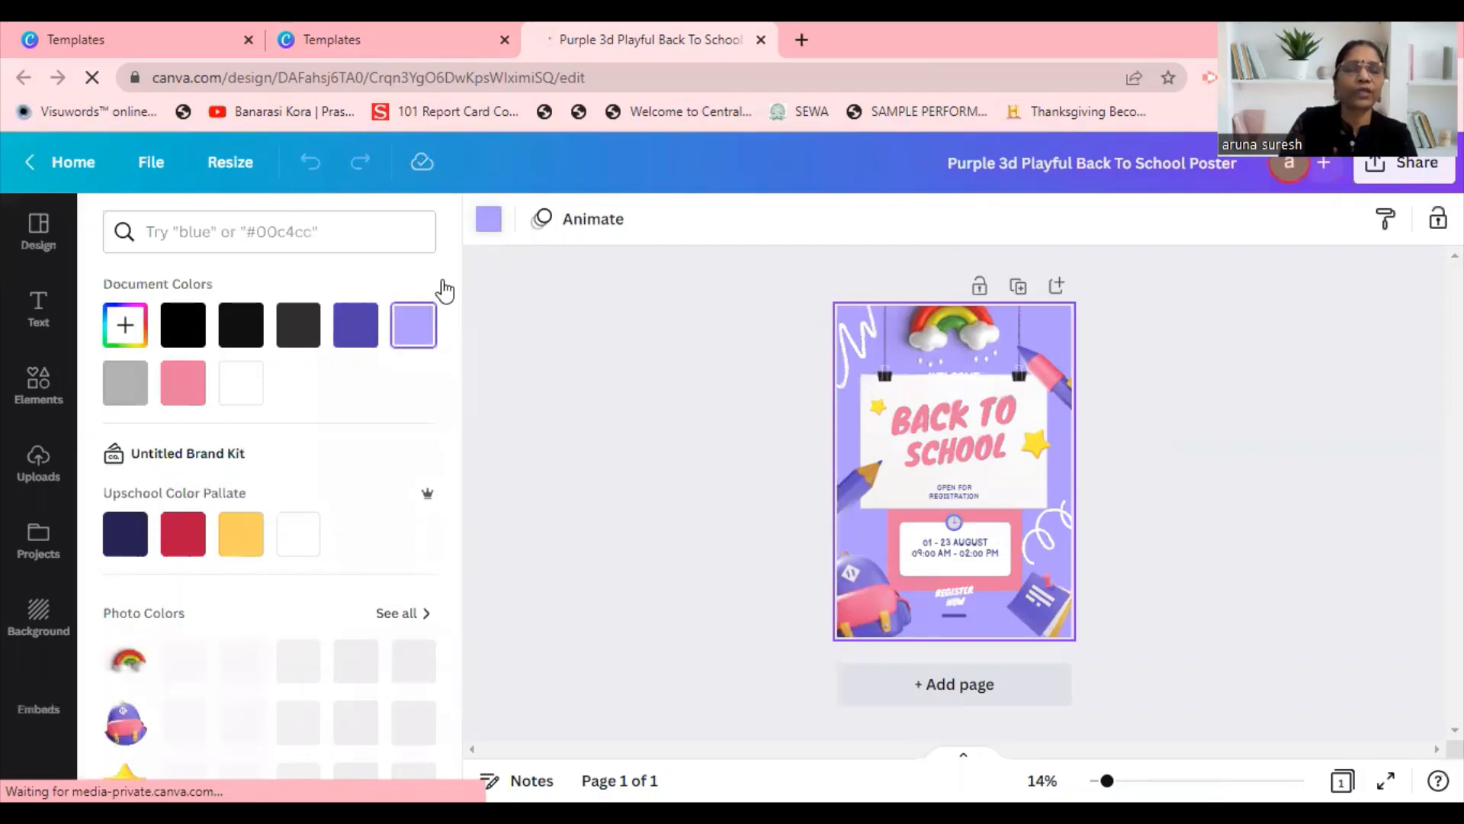
pyautogui.click(127, 533)
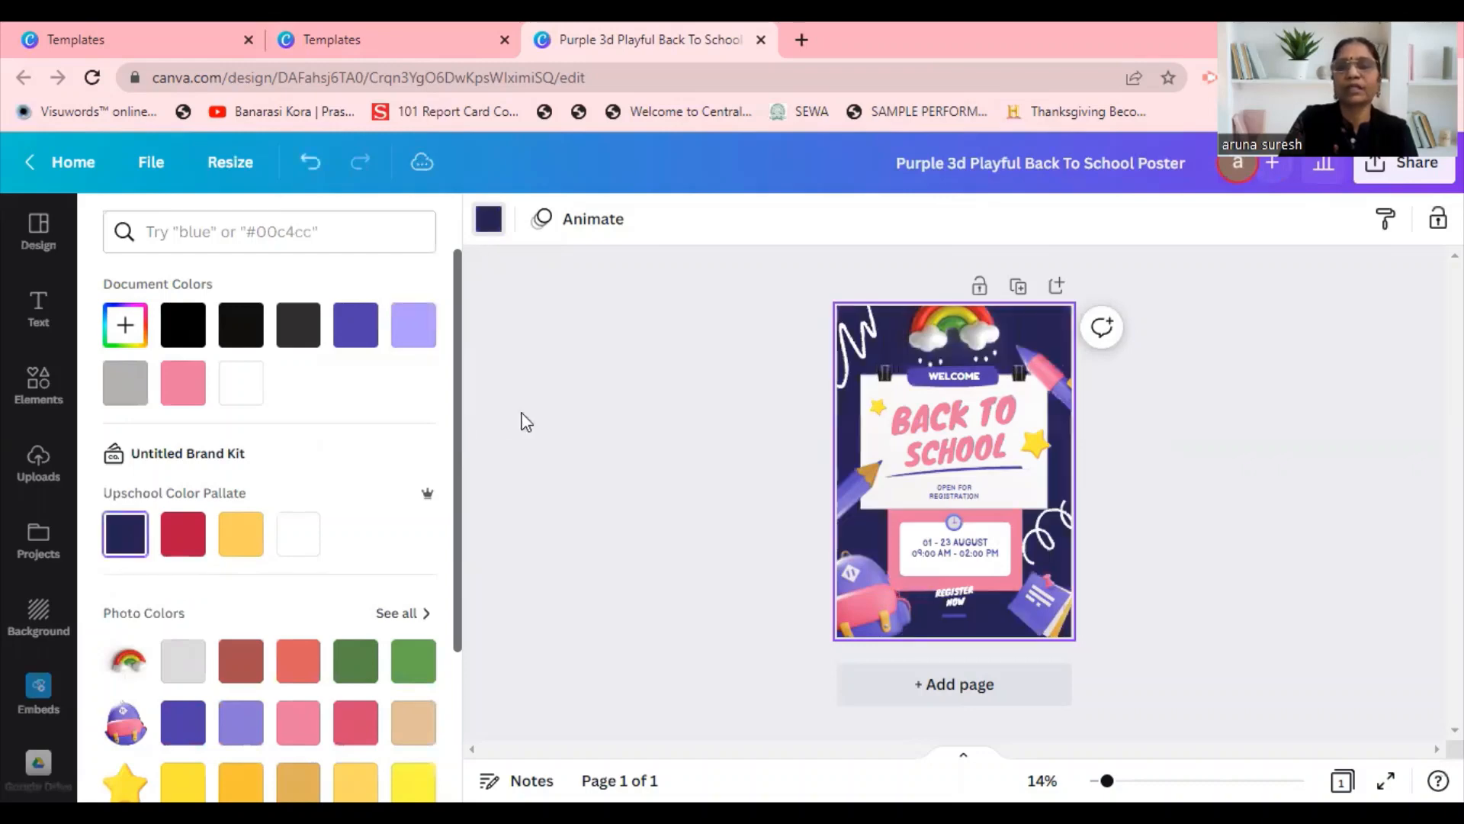
# Replace the "BACK TO" line of the poster title with "SSSST".
pyautogui.click(950, 409)
pyautogui.click(939, 414)
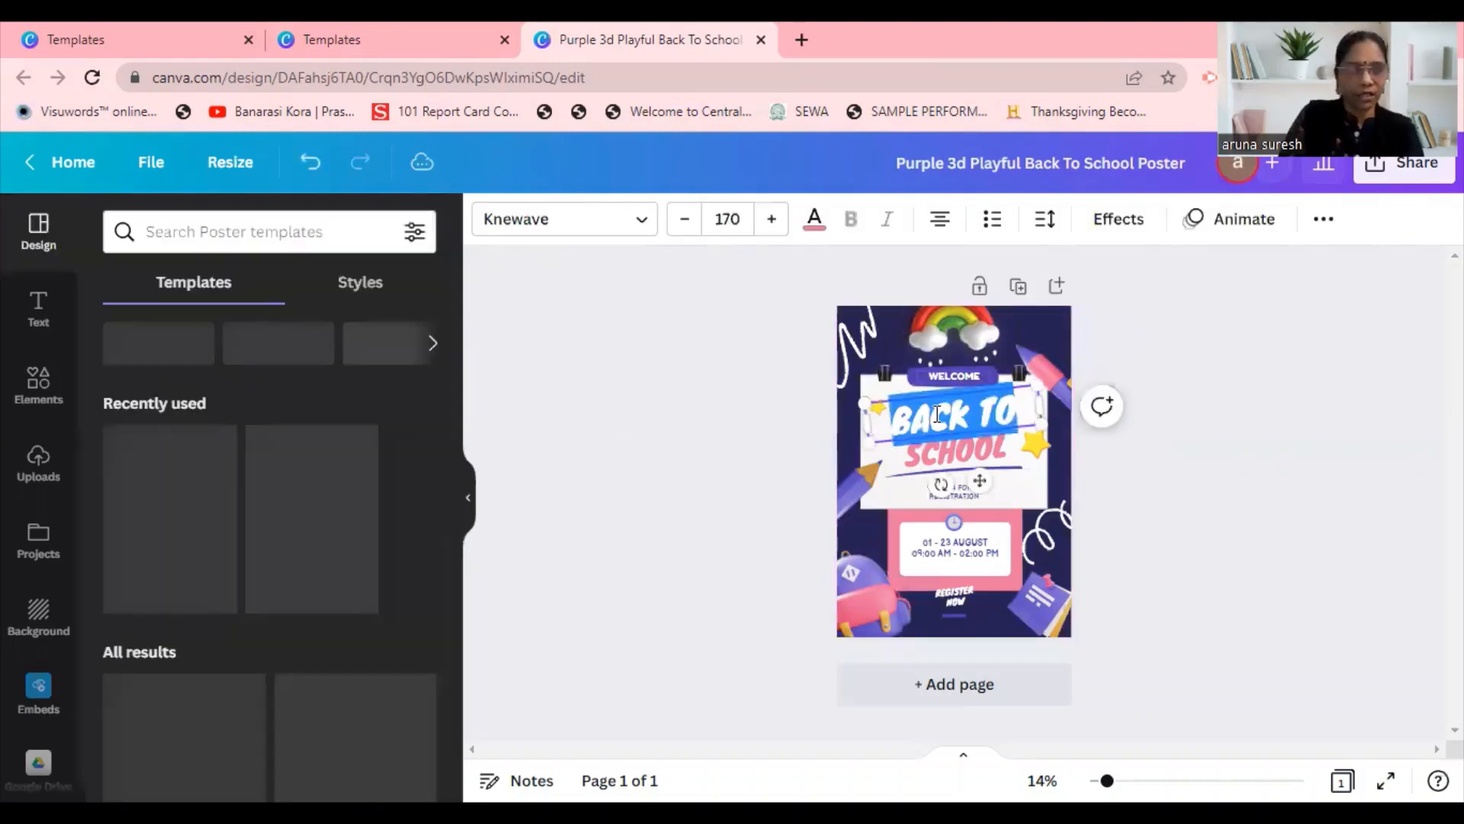
pyautogui.write('SS')
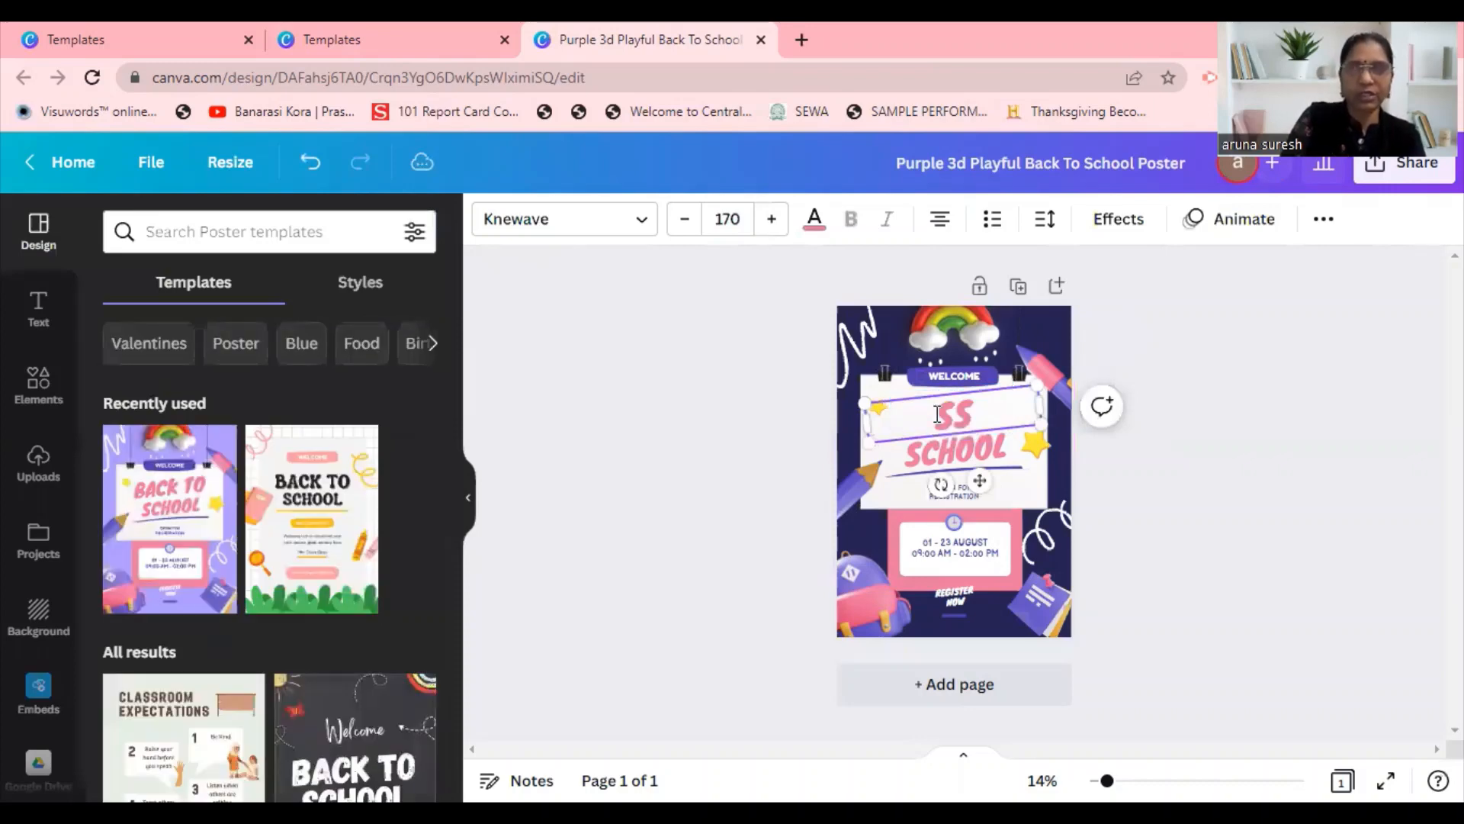
pyautogui.write('SST')
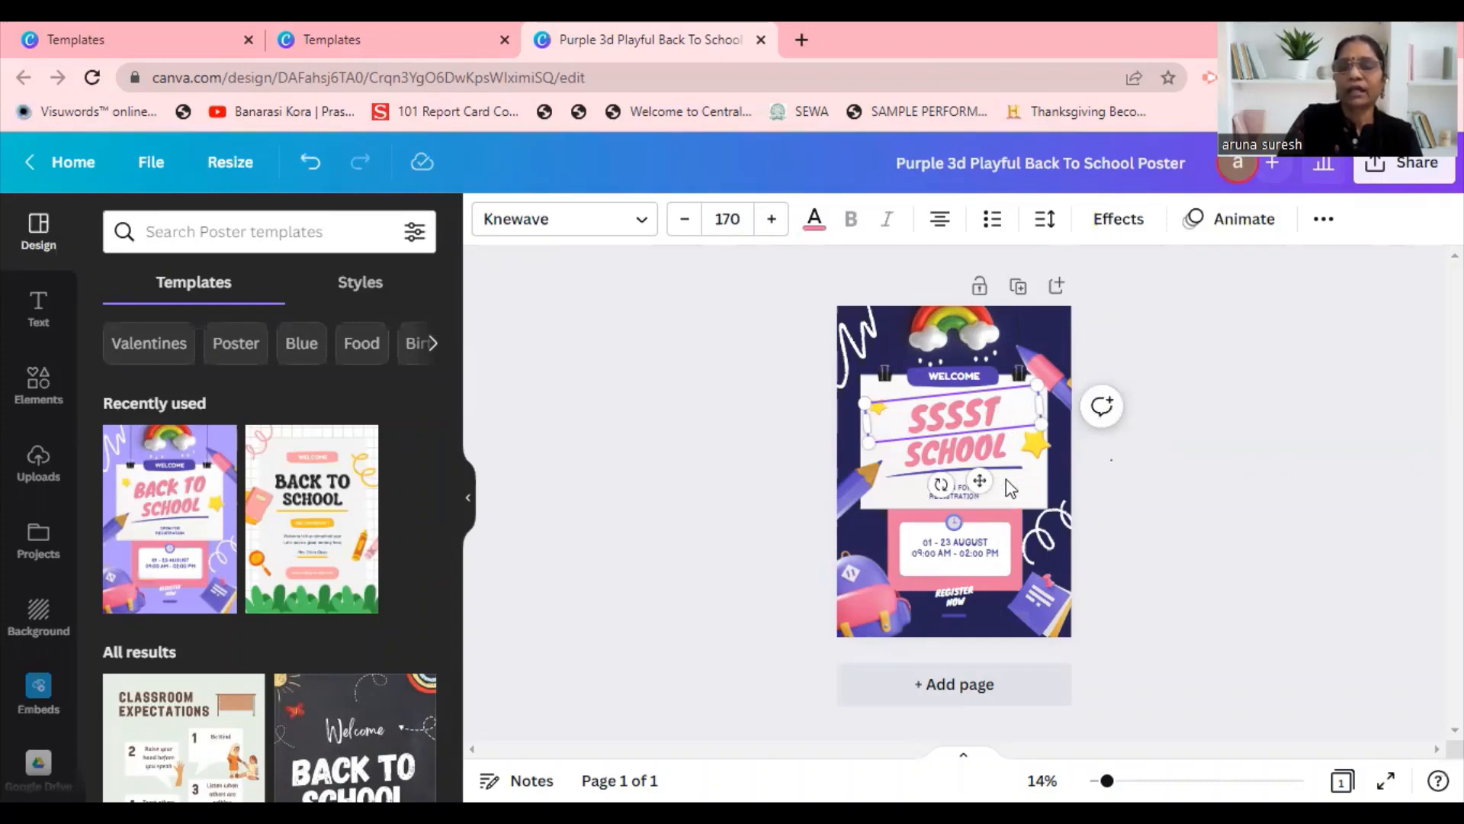
pyautogui.click(992, 493)
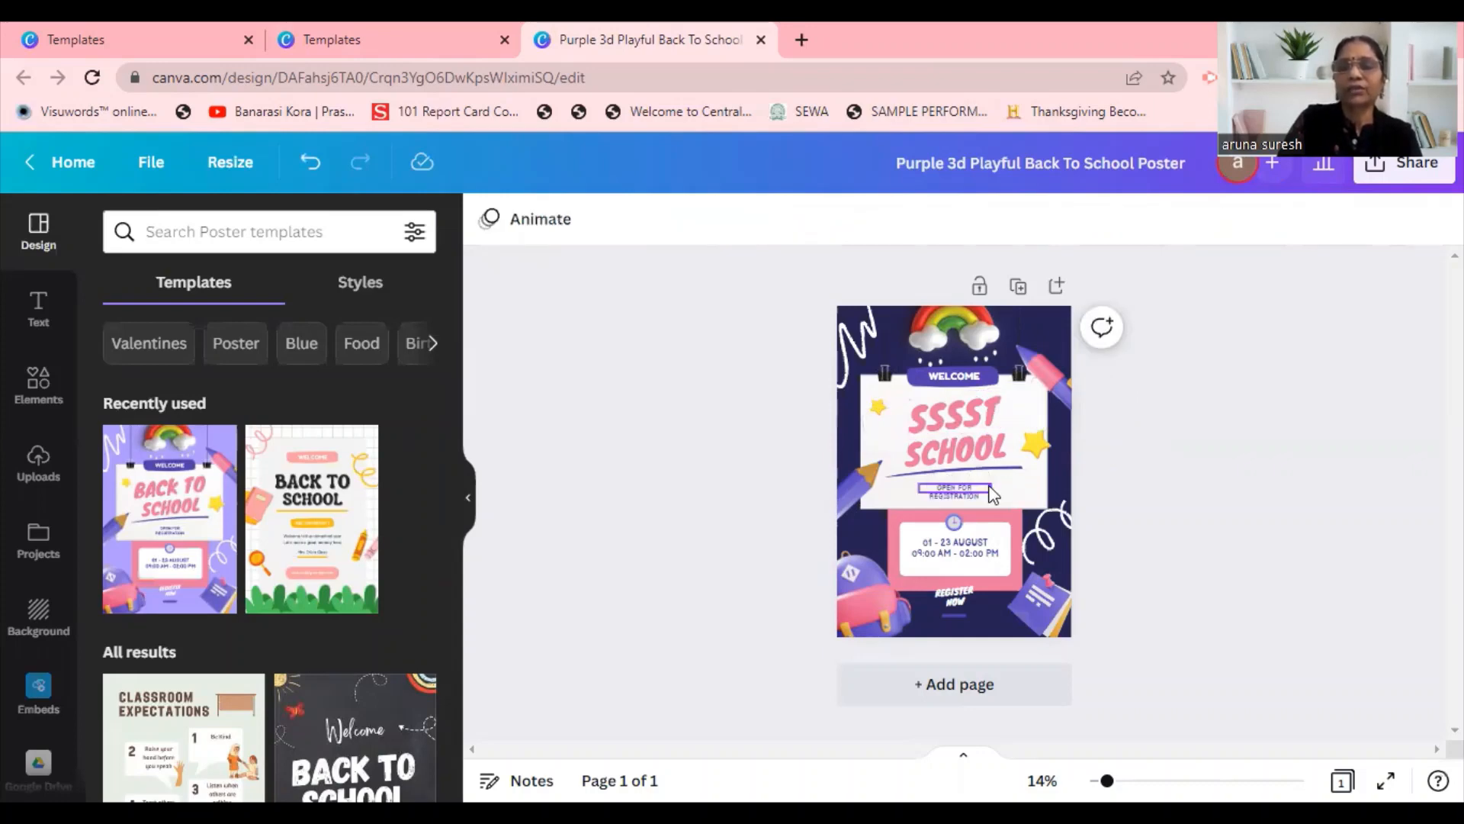
# Replace the "01 - 23 AUGUST" line in the poster's white box with "ADMISSION OPEN".
pyautogui.click(973, 540)
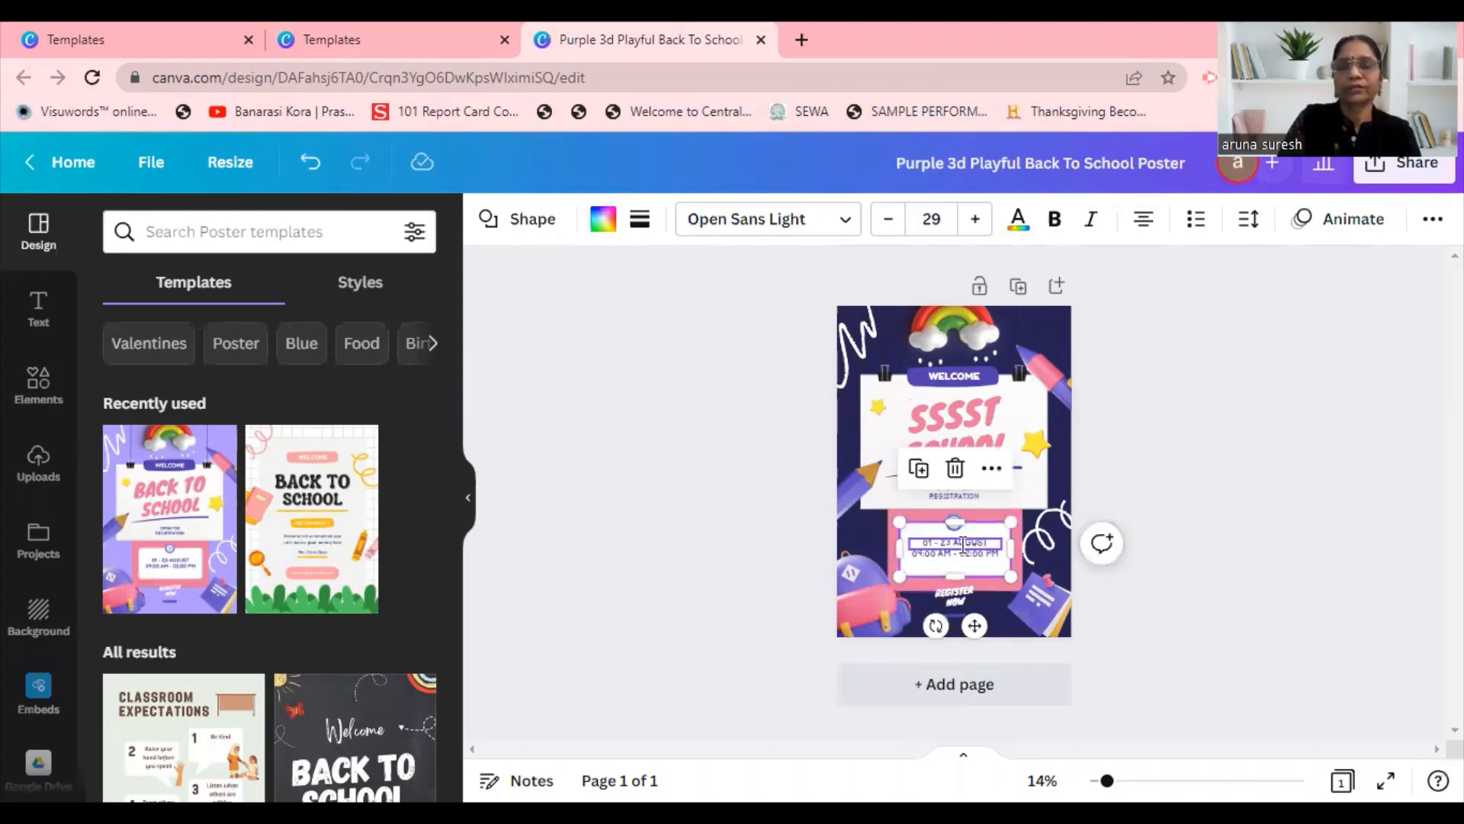
pyautogui.doubleClick(963, 545)
pyautogui.write('A')
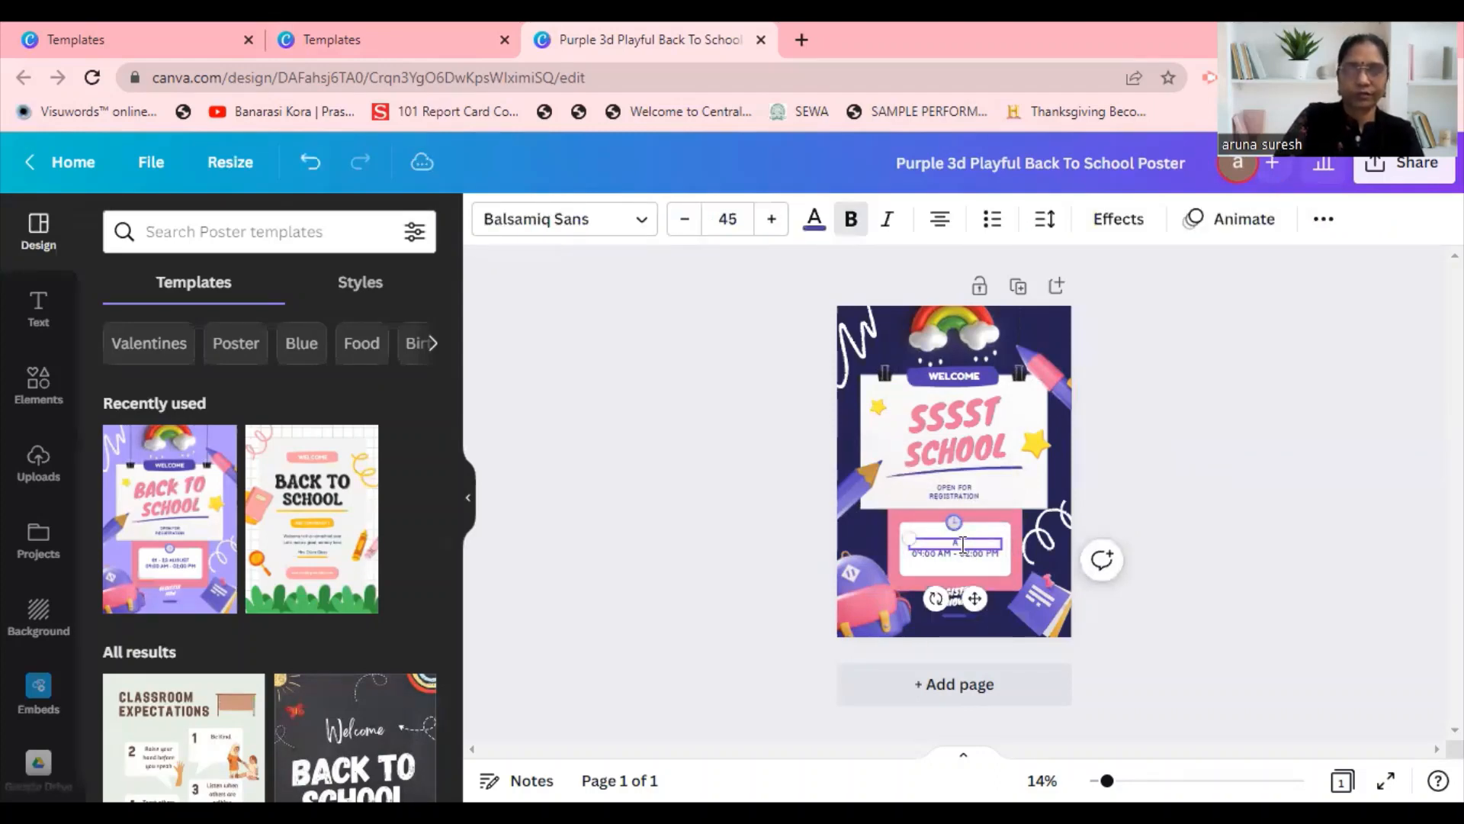
pyautogui.write('PR')
pyautogui.write('ISSIO')
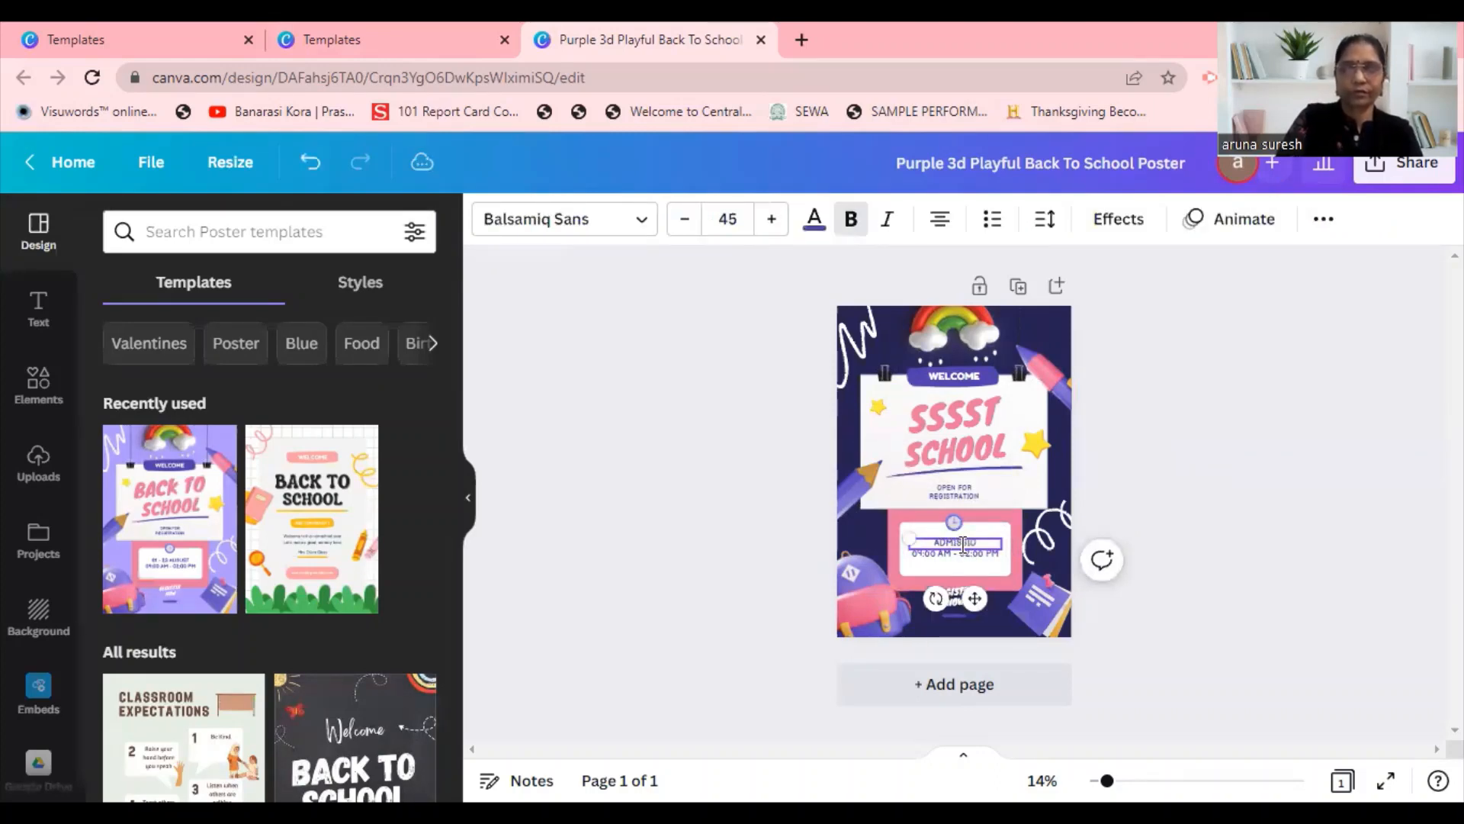
pyautogui.write('N OF')
pyautogui.write('EN')
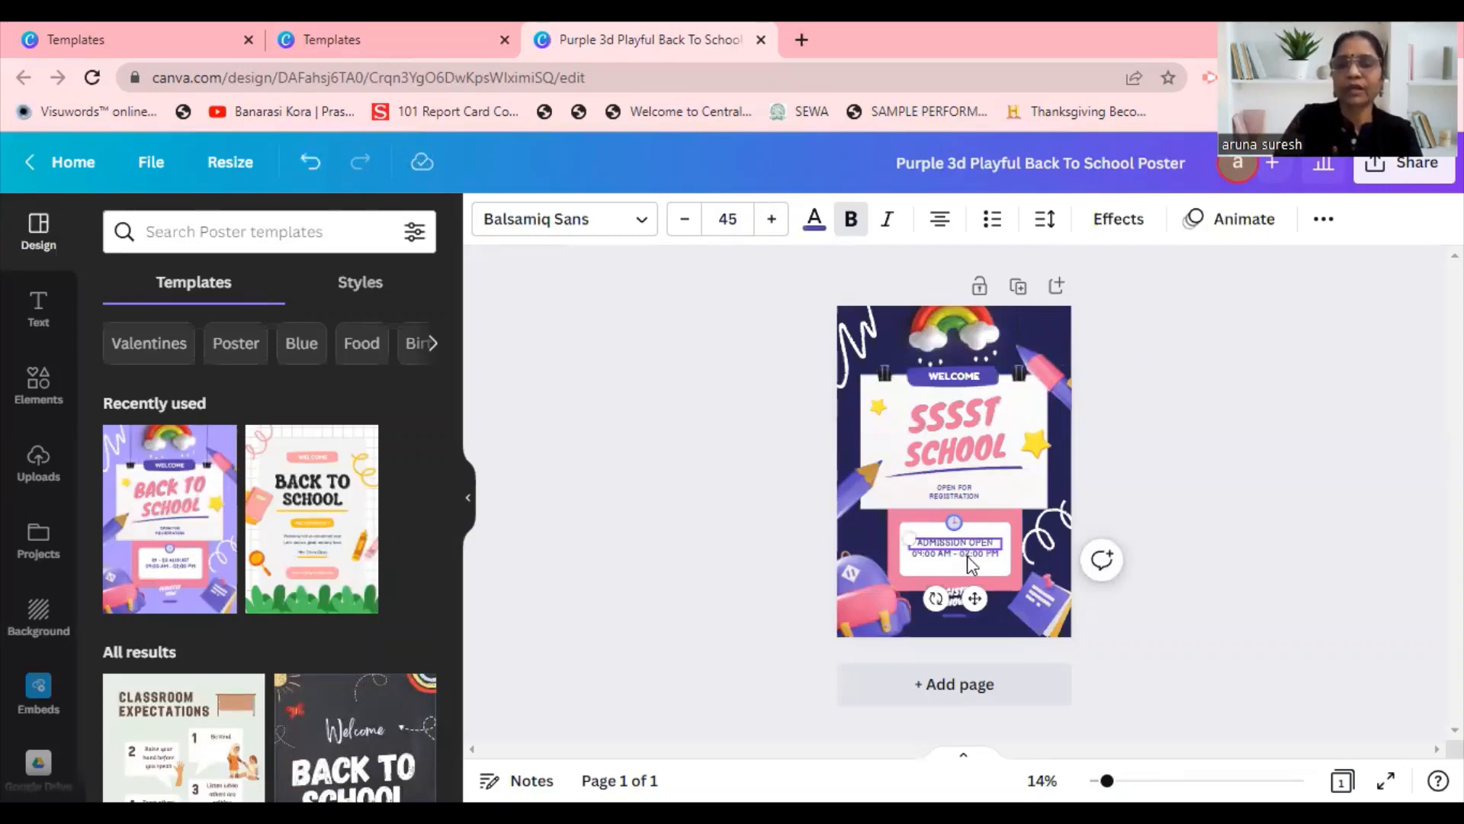
pyautogui.click(961, 557)
pyautogui.click(955, 542)
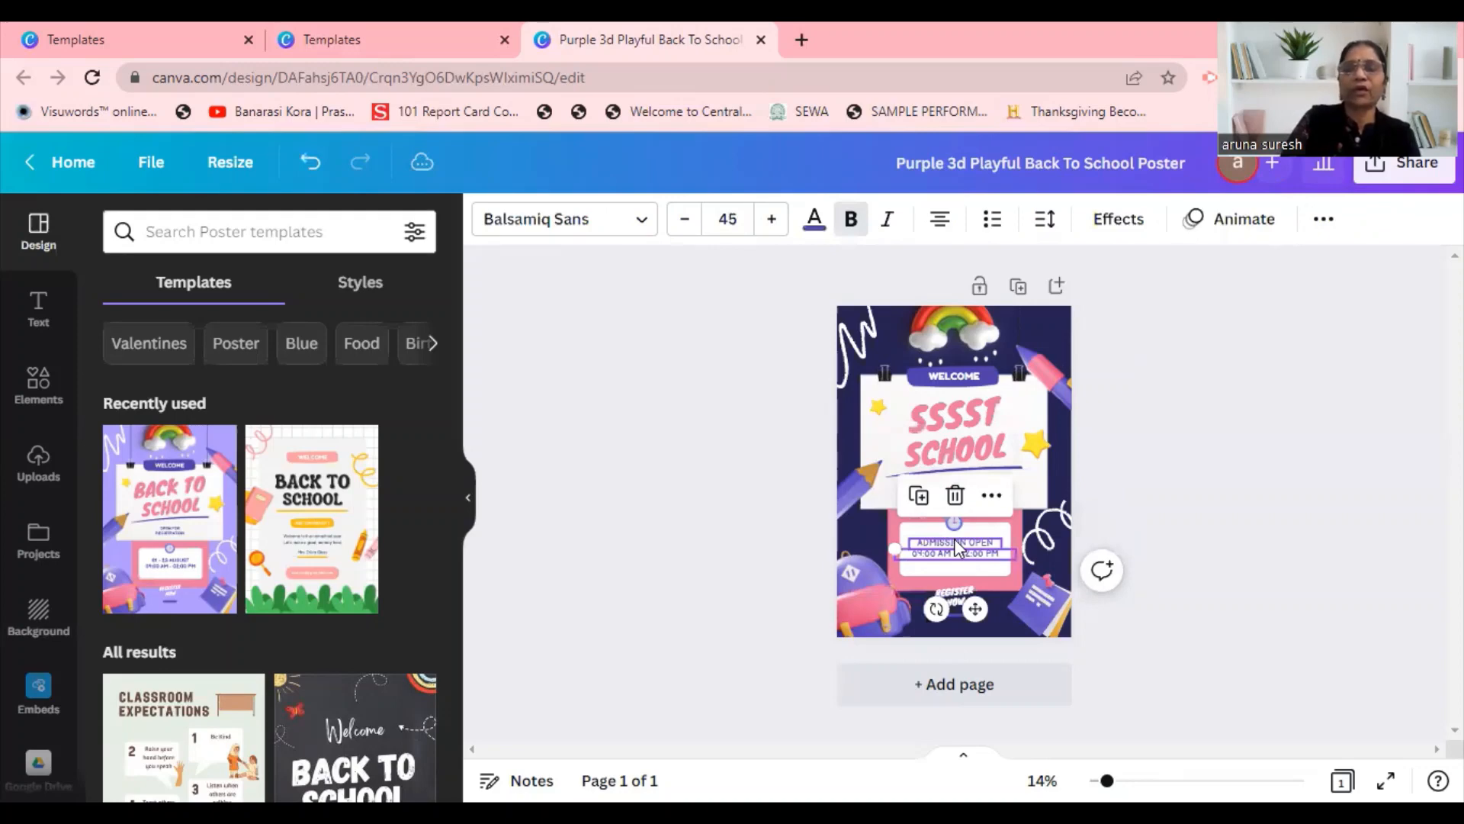
# Increase the font size of the "ADMISSION OPEN" text to 103.
pyautogui.click(772, 221)
pyautogui.click(771, 221)
pyautogui.click(771, 221)
pyautogui.click(772, 222)
pyautogui.click(772, 221)
pyautogui.click(771, 222)
pyautogui.click(772, 221)
pyautogui.click(772, 221)
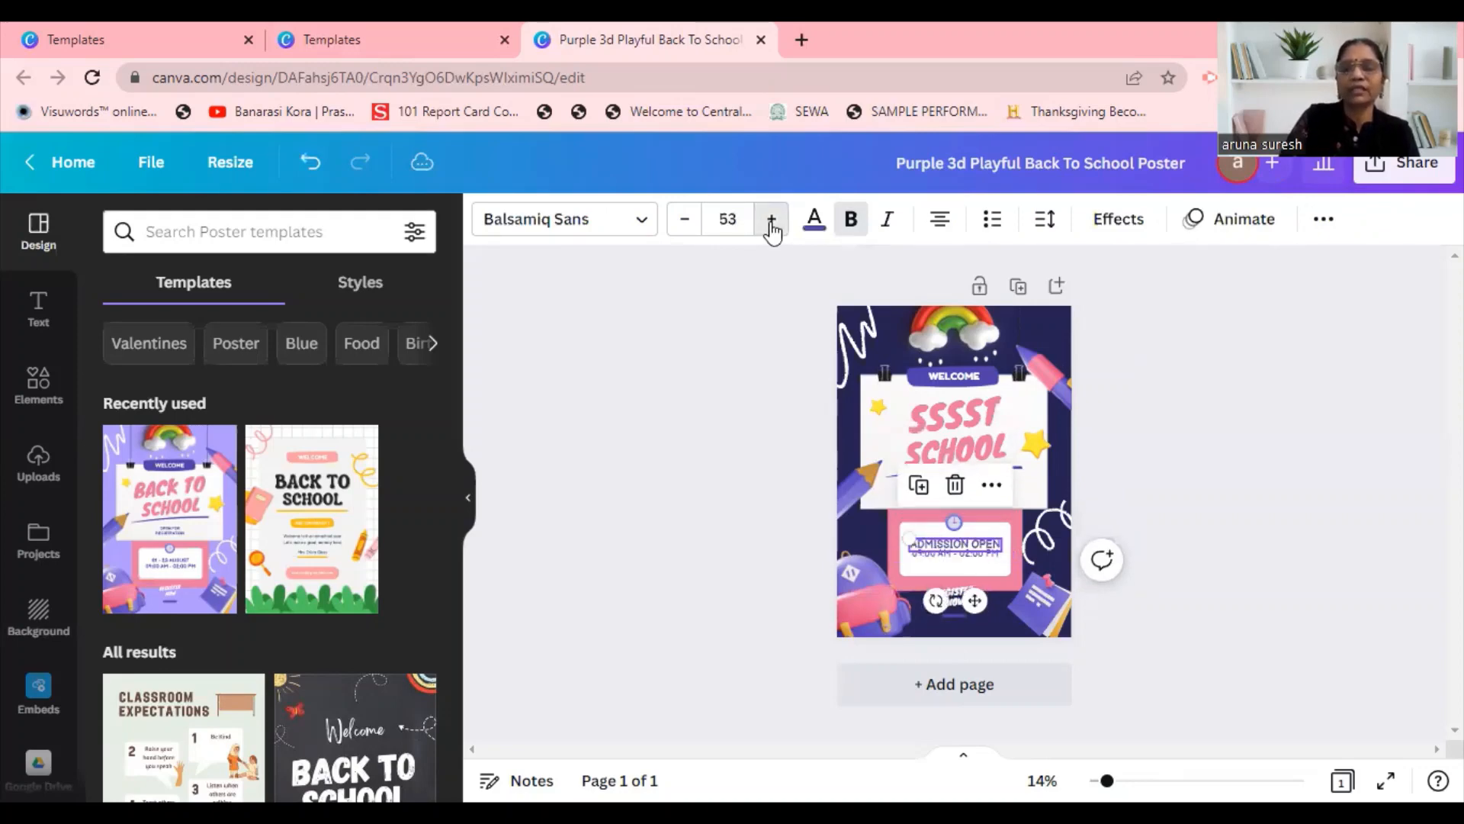
pyautogui.click(772, 221)
pyautogui.click(771, 221)
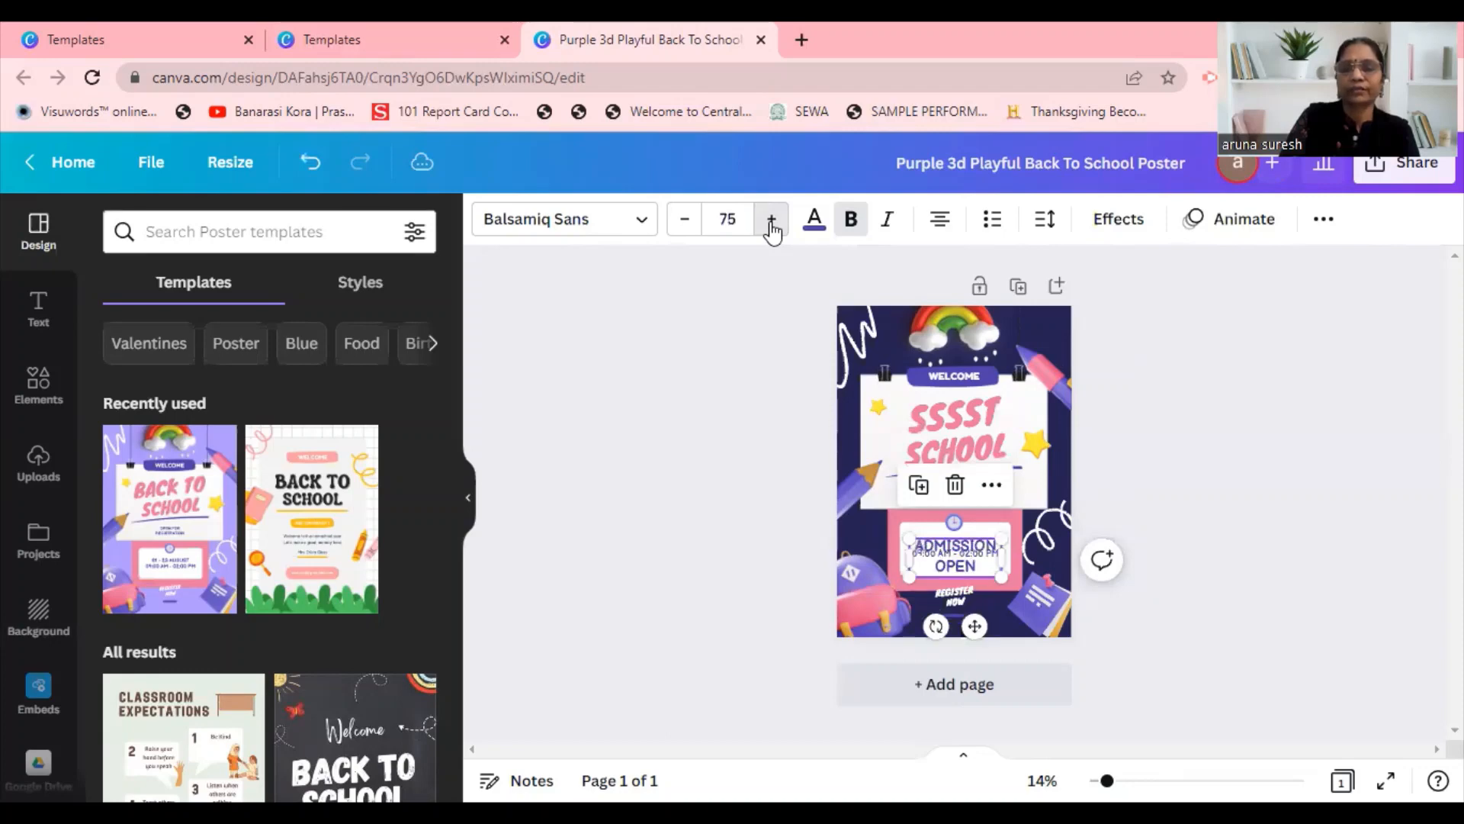
pyautogui.click(772, 221)
pyautogui.click(772, 221)
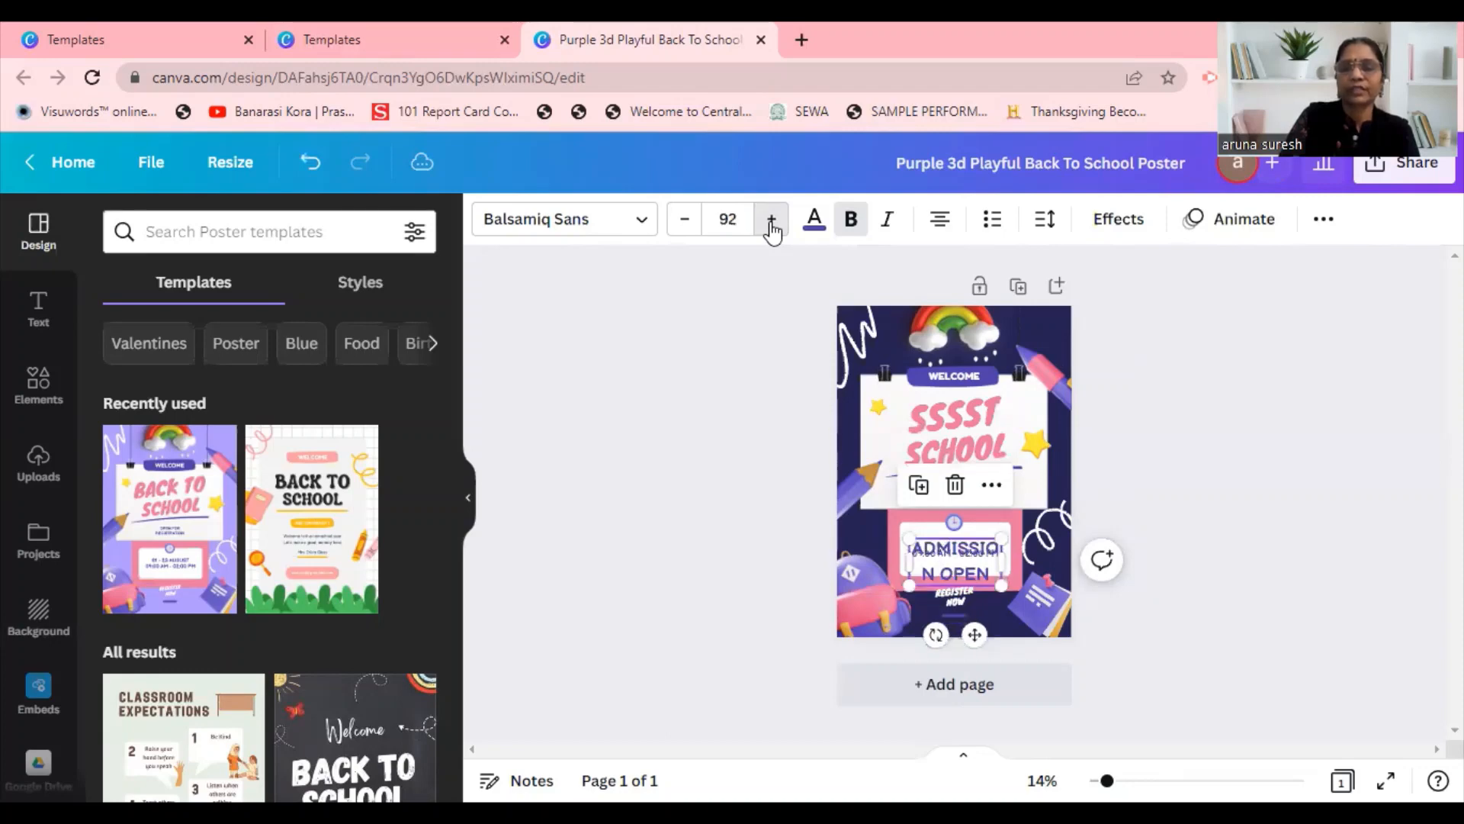
pyautogui.click(772, 221)
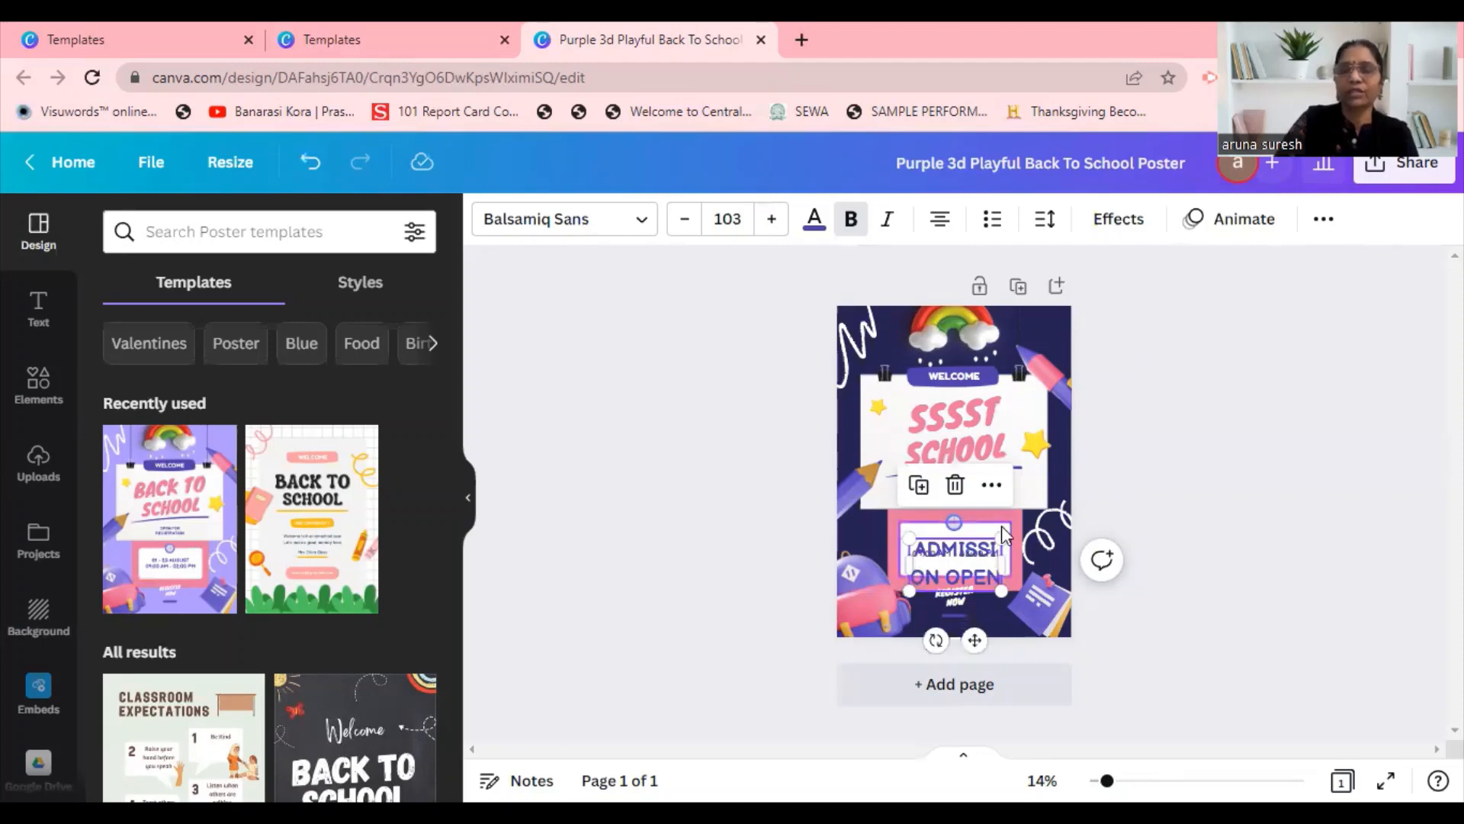
# Delete the white box and the opening-hours line behind the "ADMISSION OPEN" text.
pyautogui.click(992, 548)
pyautogui.click(991, 547)
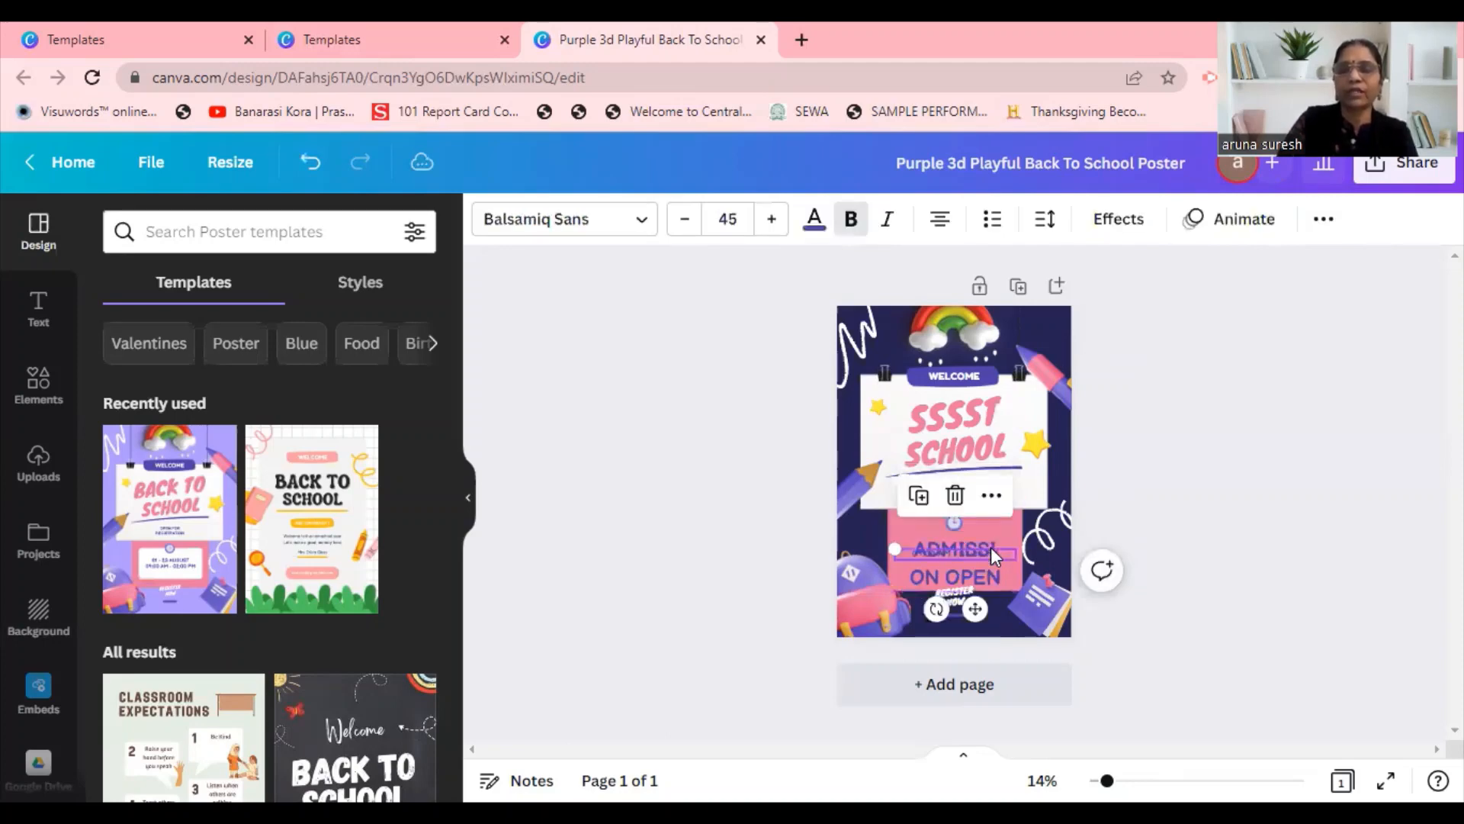
pyautogui.moveTo(990, 546); pyautogui.dragTo(1071, 526)
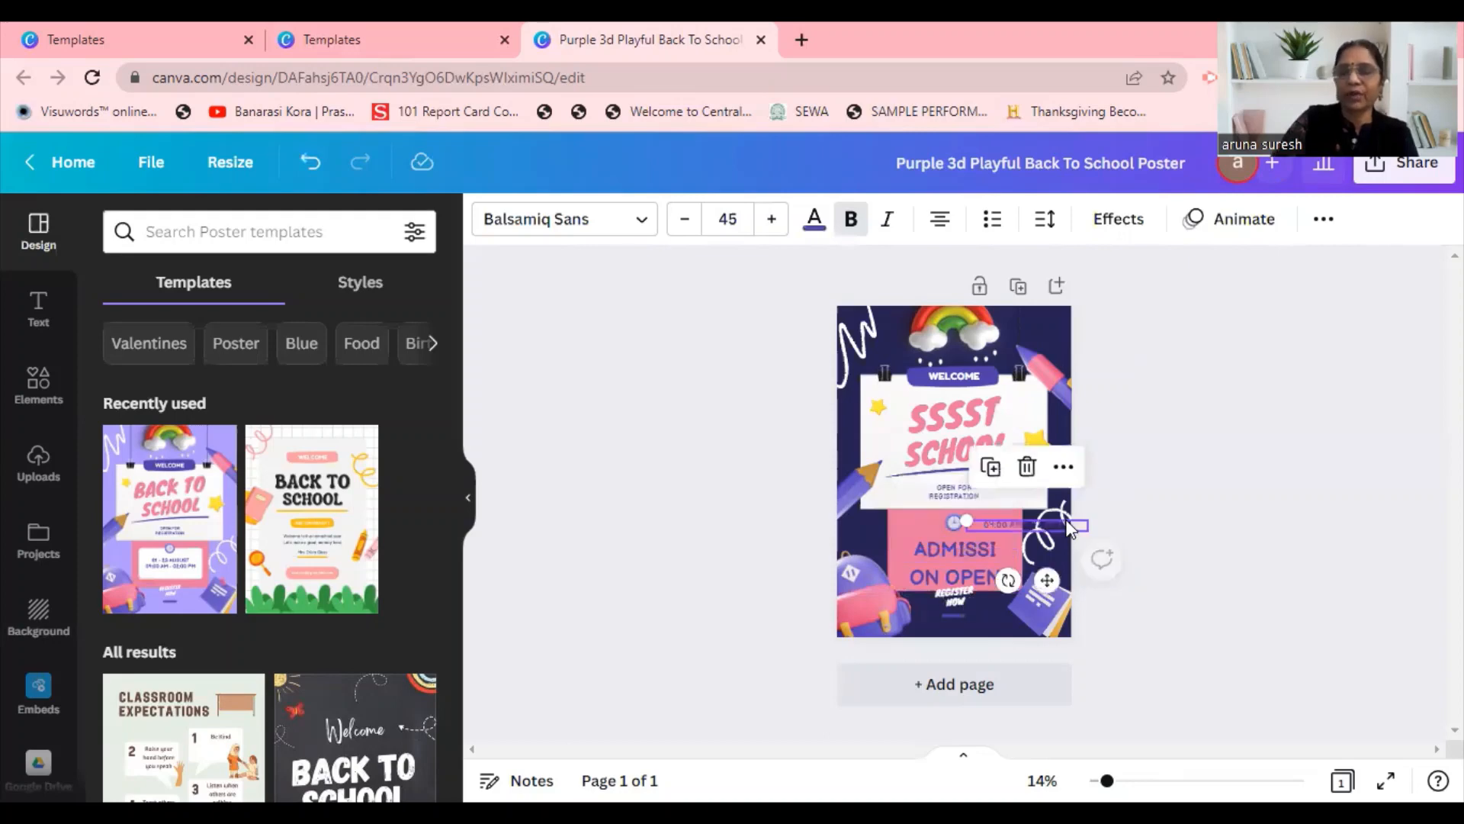
pyautogui.press('Delete')
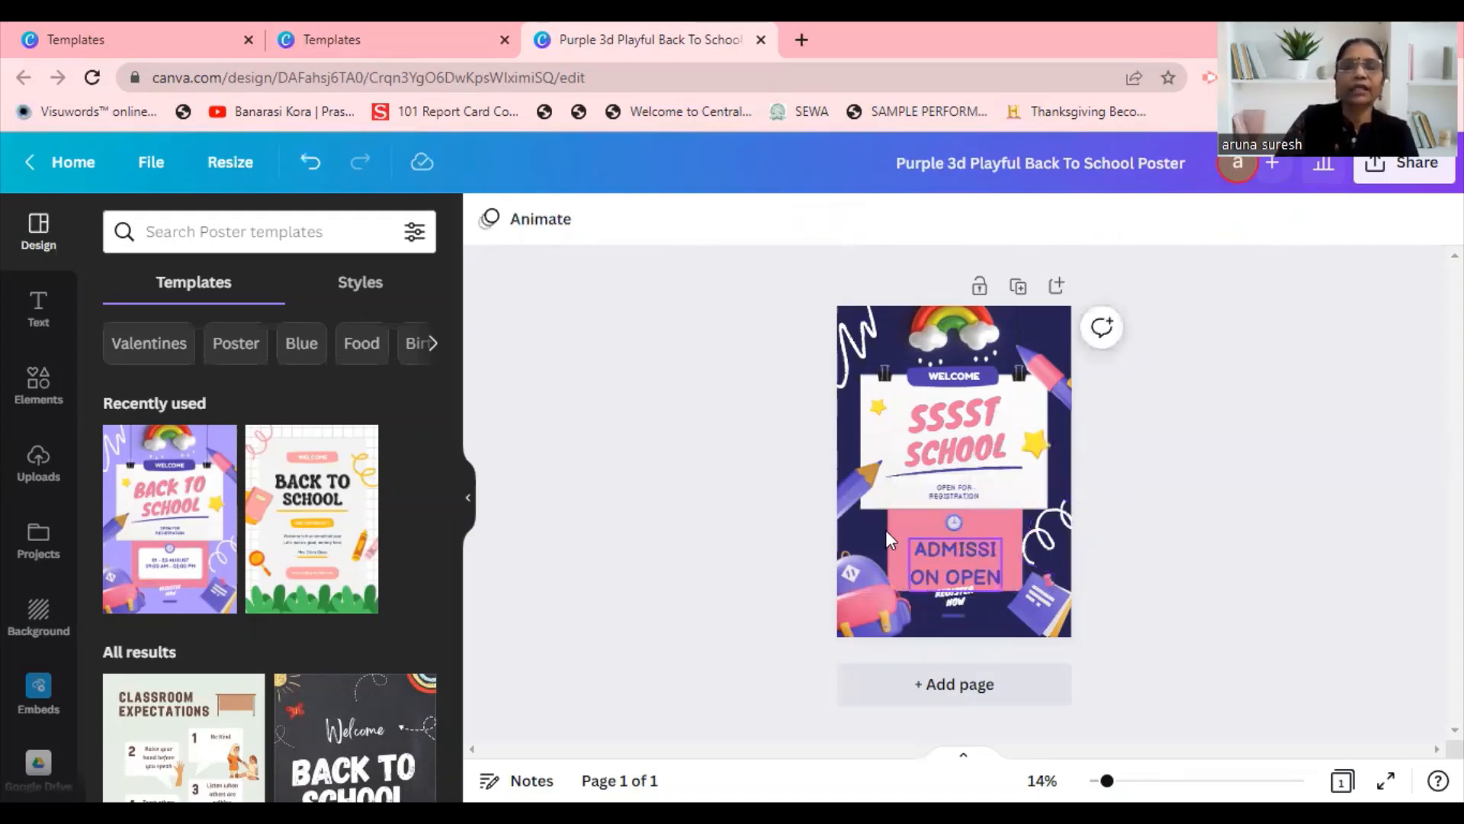
# Change the fill of the pink box behind "ADMISSION OPEN" to the yellow from the Upschool Color Pallate.
pyautogui.click(955, 563)
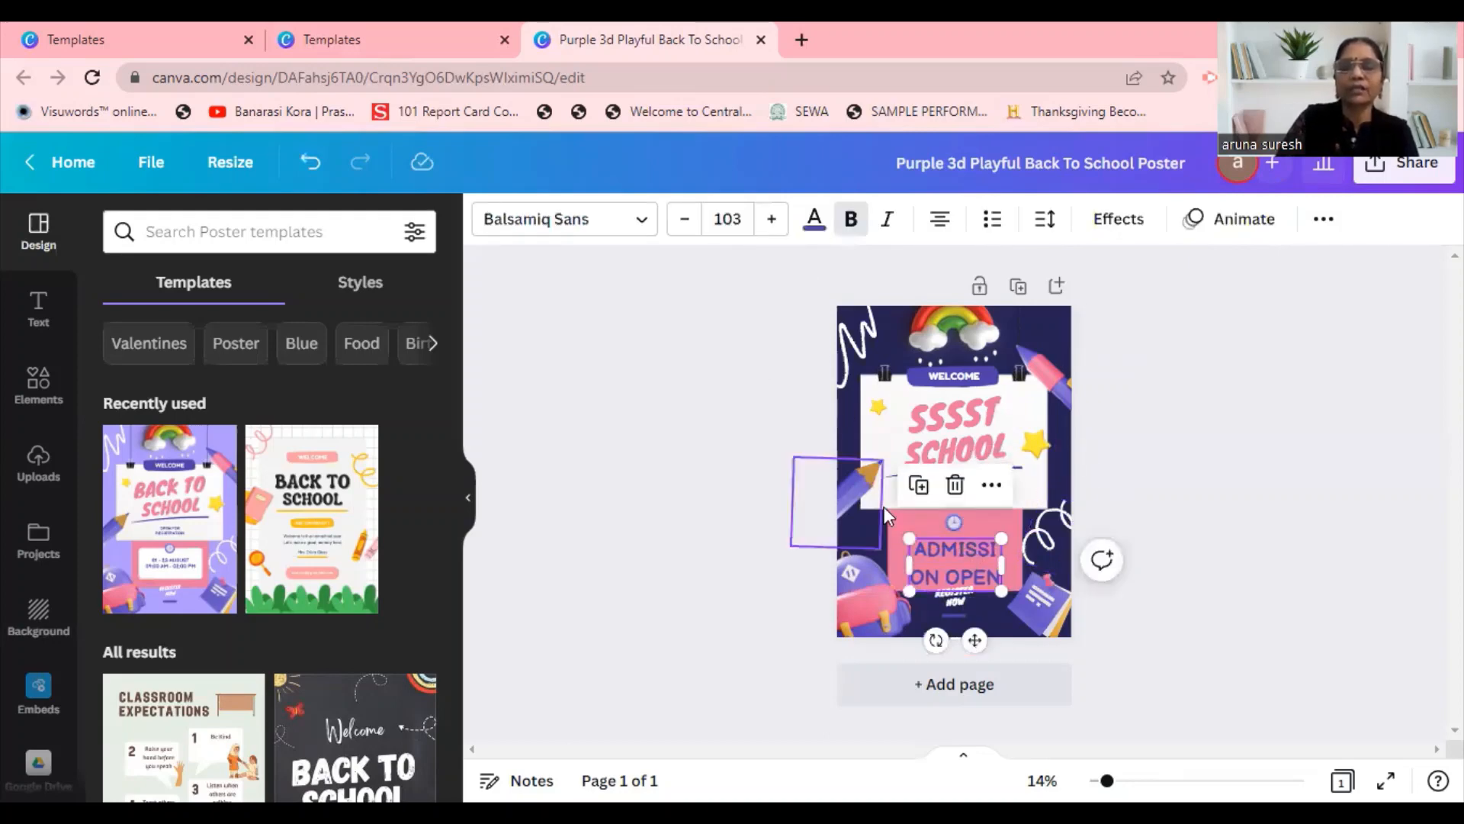
pyautogui.click(890, 532)
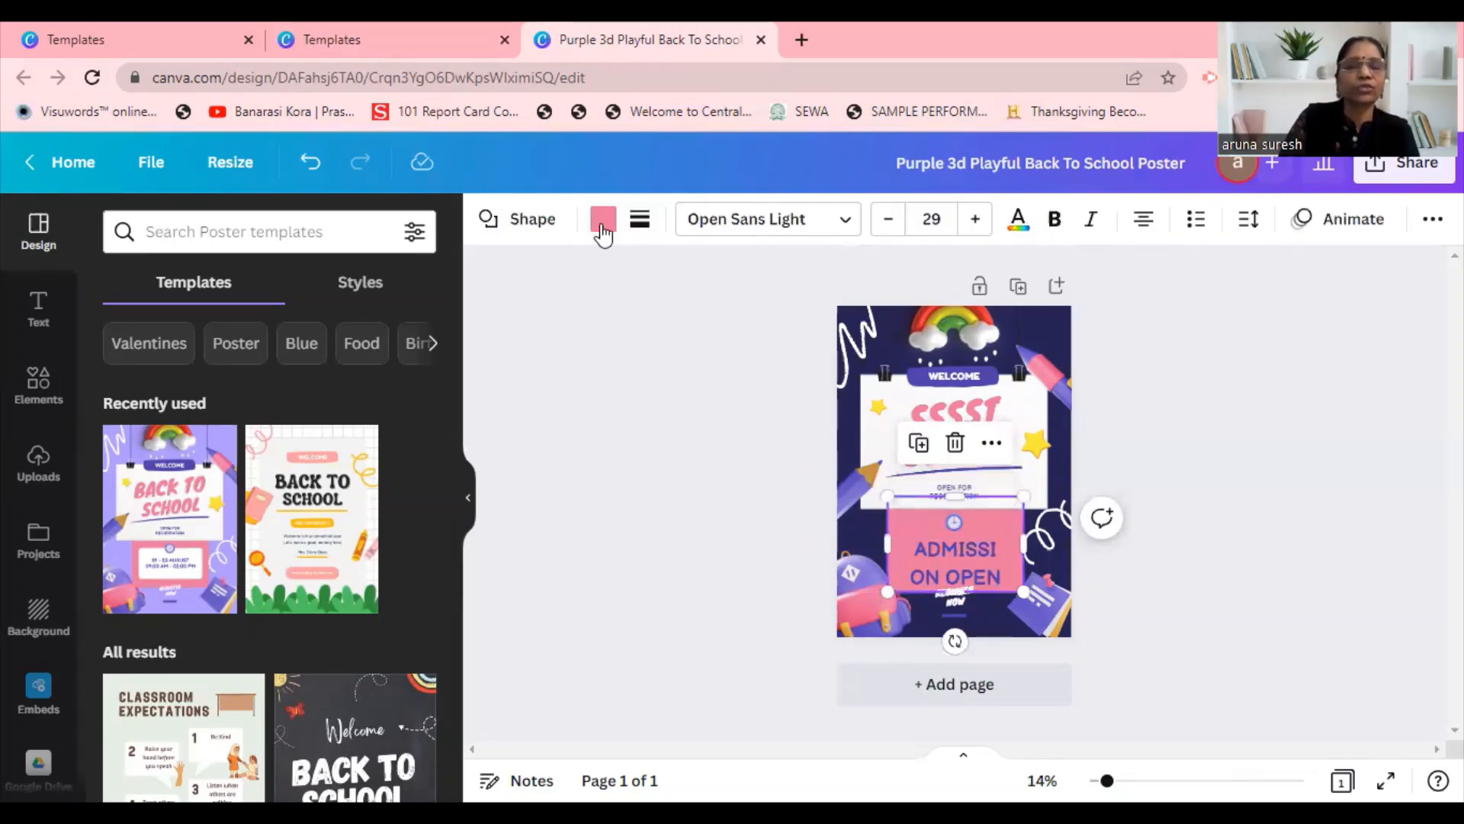
pyautogui.click(602, 222)
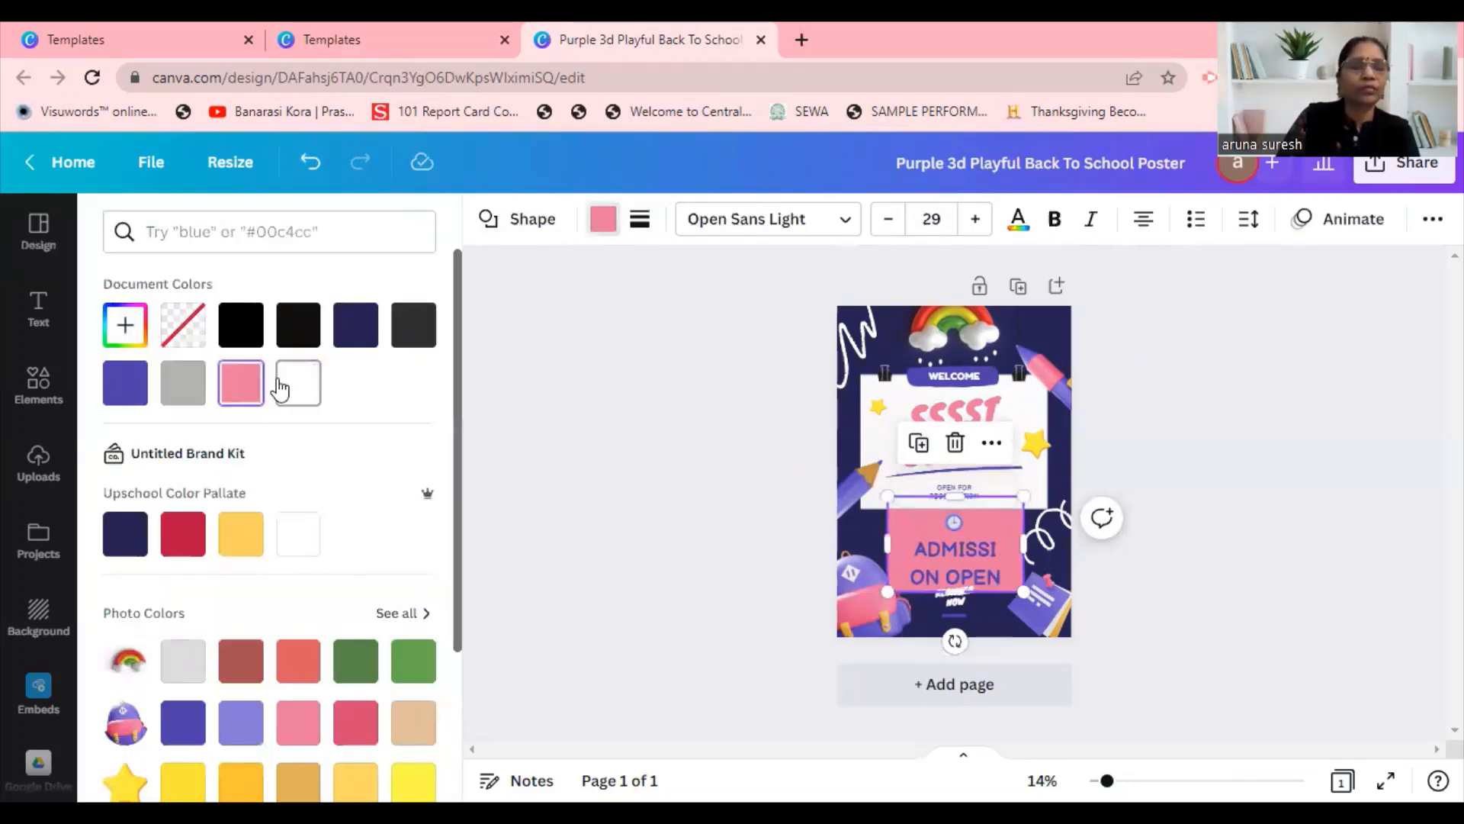
pyautogui.click(249, 536)
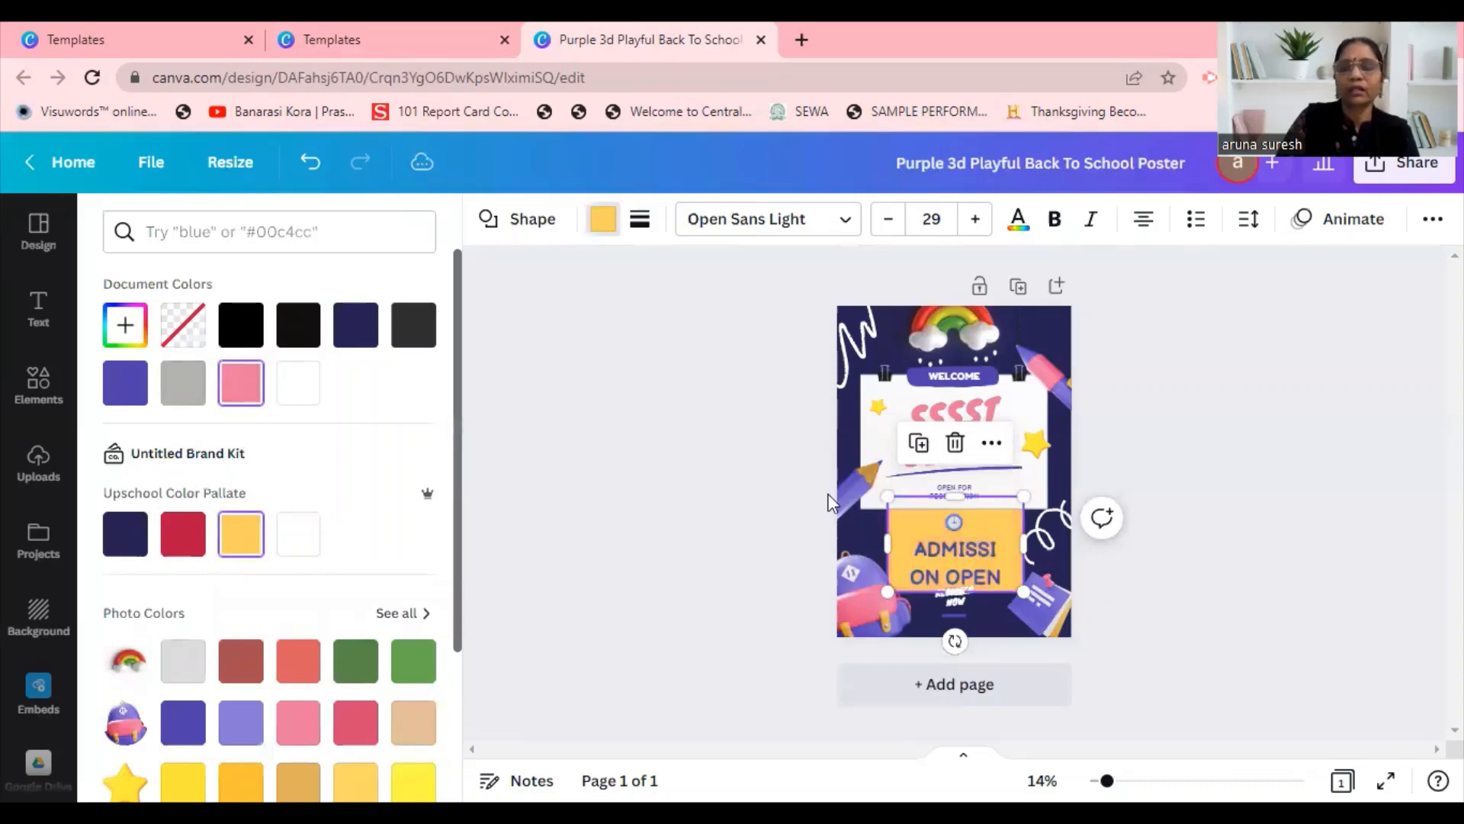
# Set the "ADMISSION OPEN" text color to the dark navy from the Upschool Color Pallate.
pyautogui.click(990, 552)
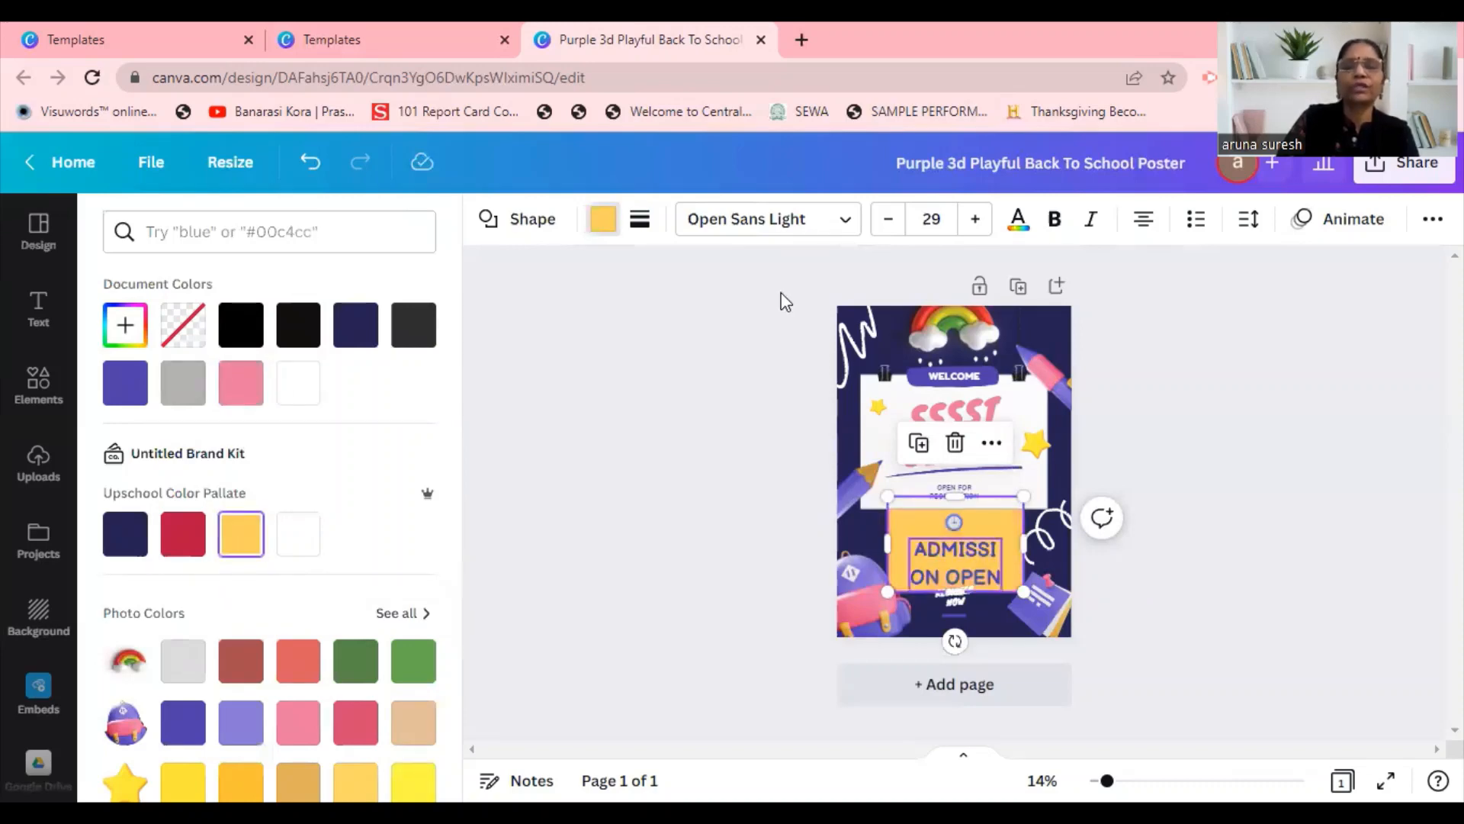
pyautogui.click(815, 221)
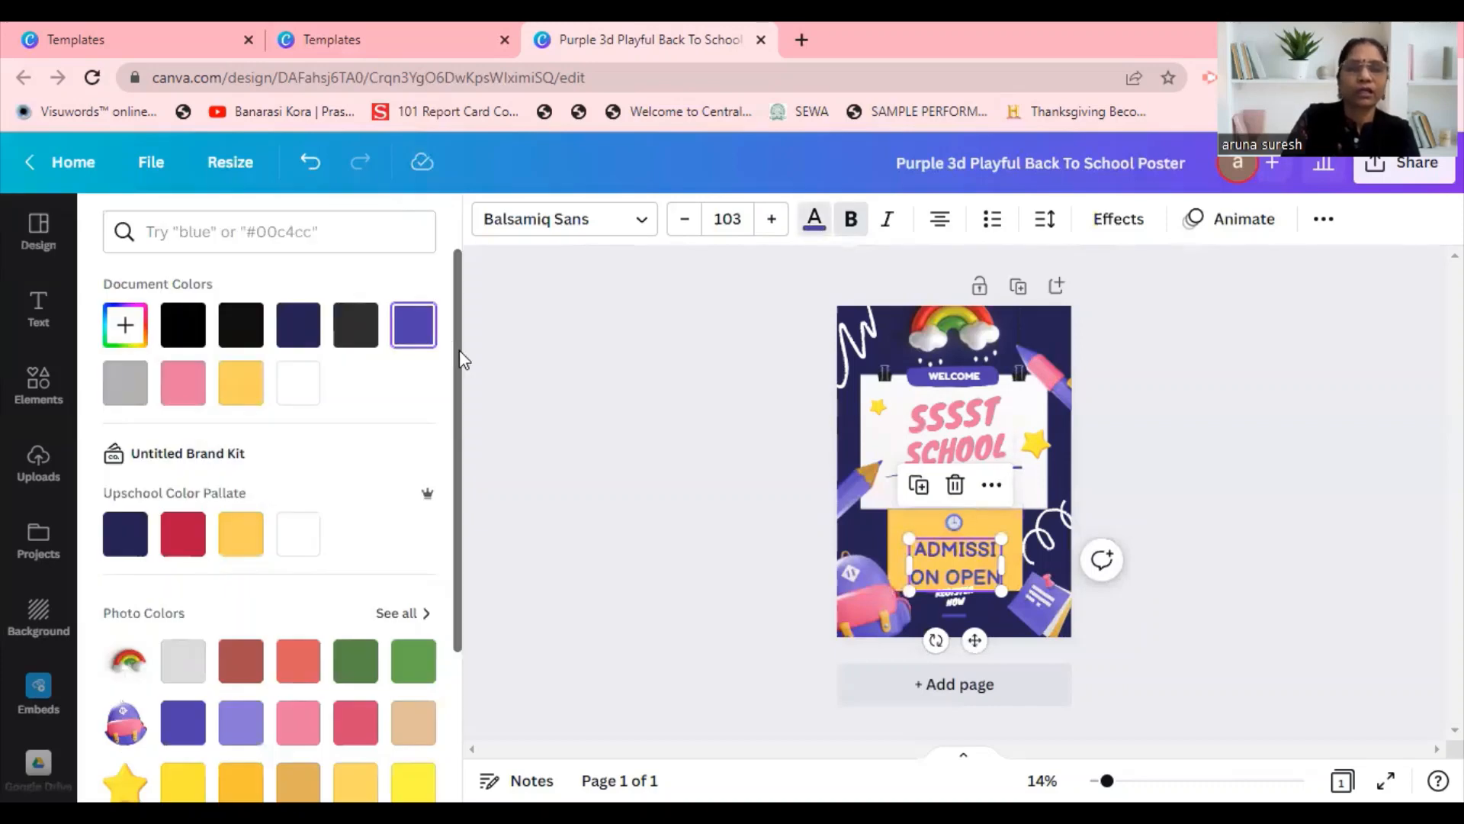
pyautogui.scroll(-2, 124, 396)
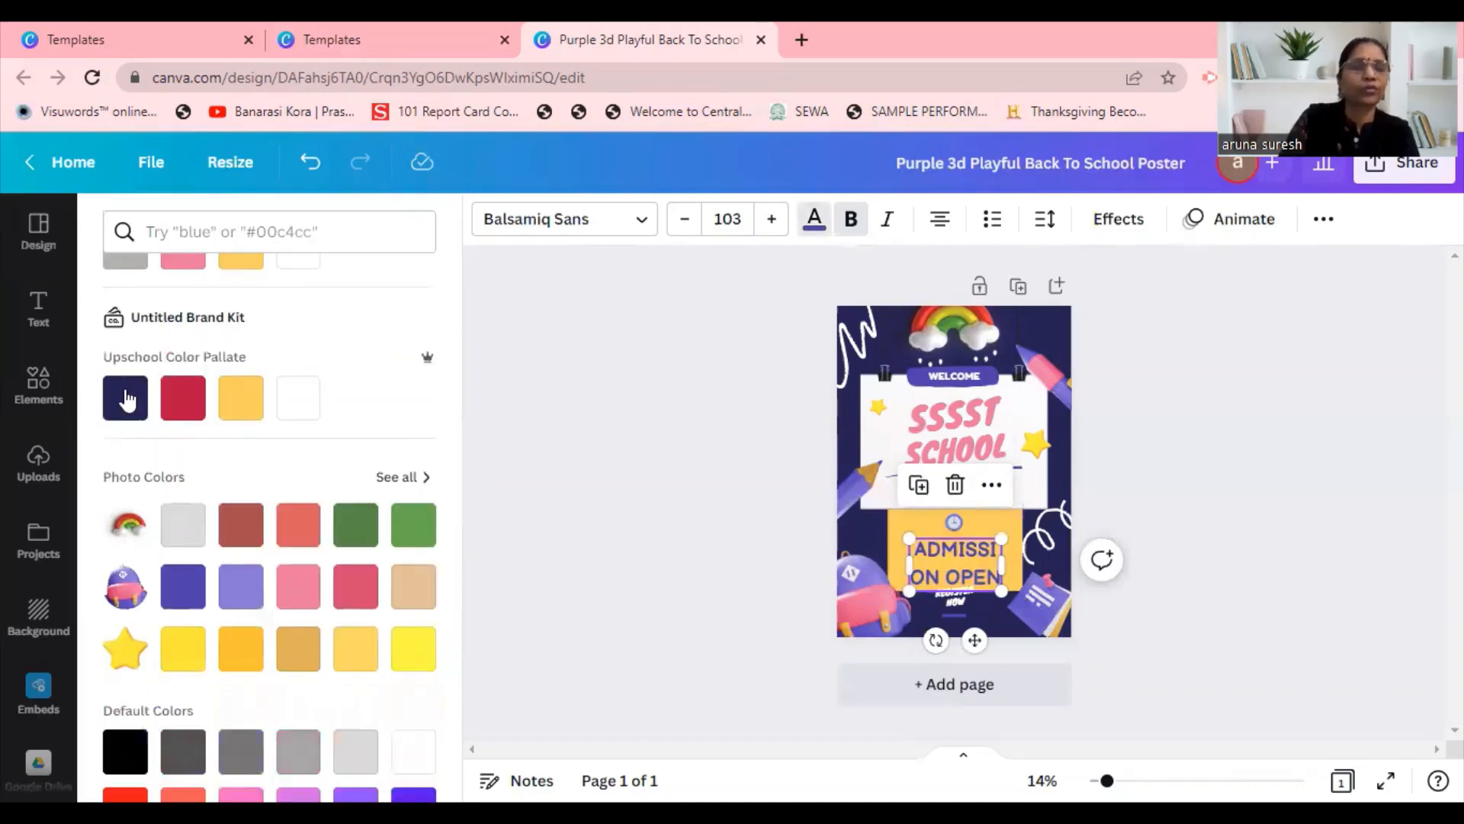
pyautogui.click(127, 401)
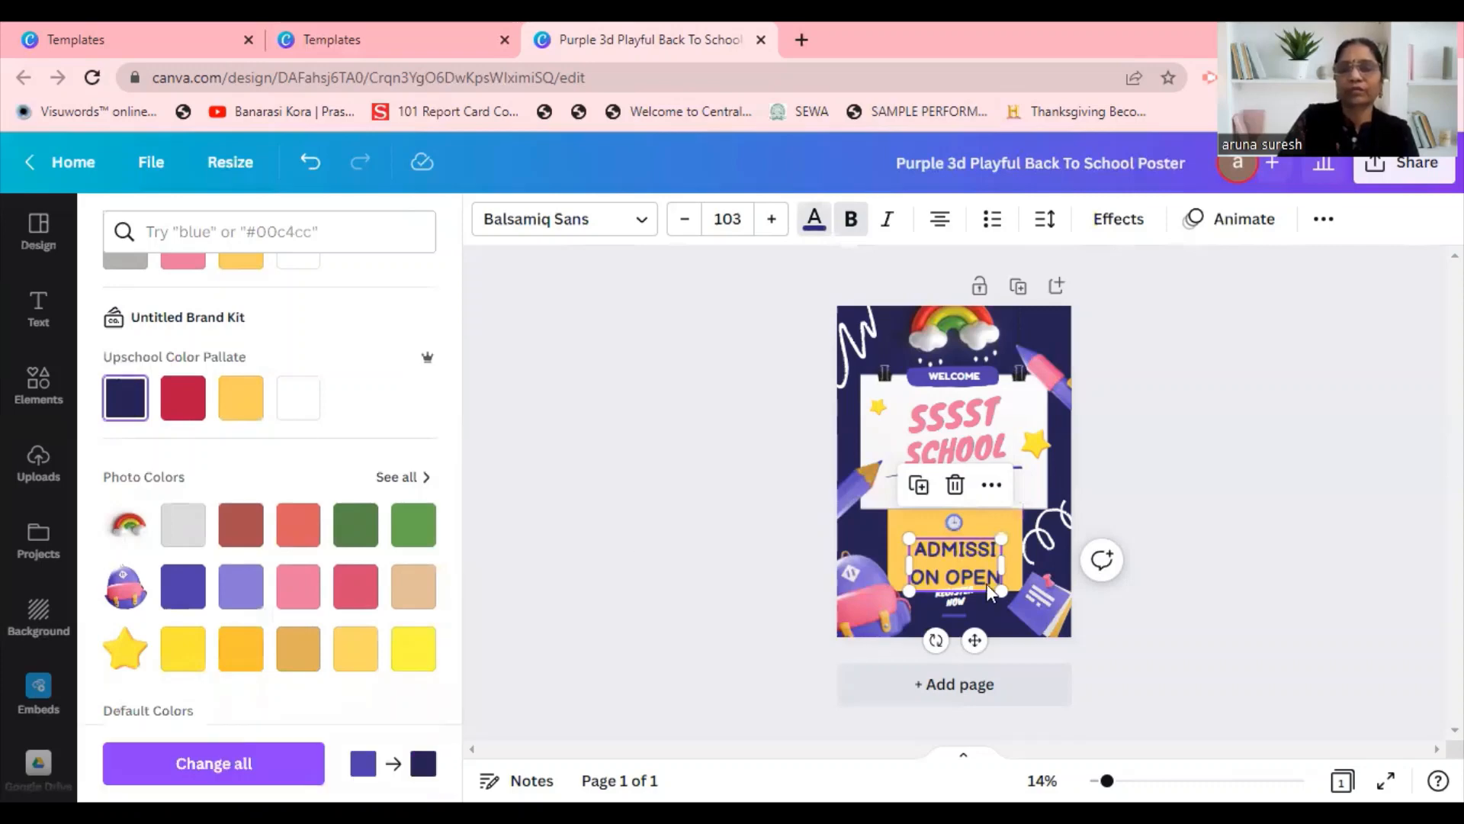
# Enlarge the "ADMISSION OPEN" text to size 135 with each word on its own line, and extend the yellow box behind it downward.
pyautogui.moveTo(1001, 538); pyautogui.dragTo(1028, 512)
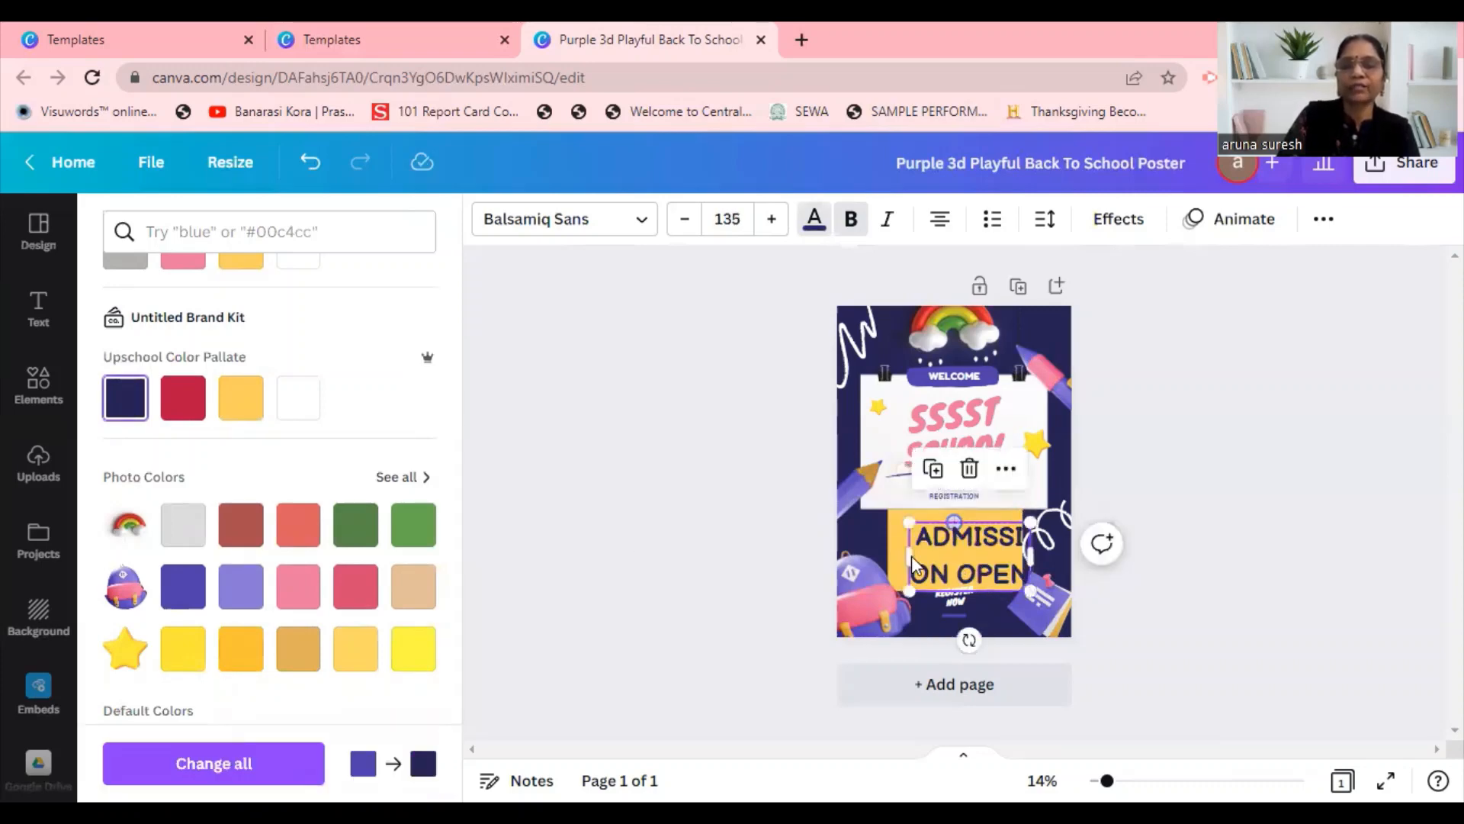
pyautogui.moveTo(871, 549); pyautogui.dragTo(896, 557)
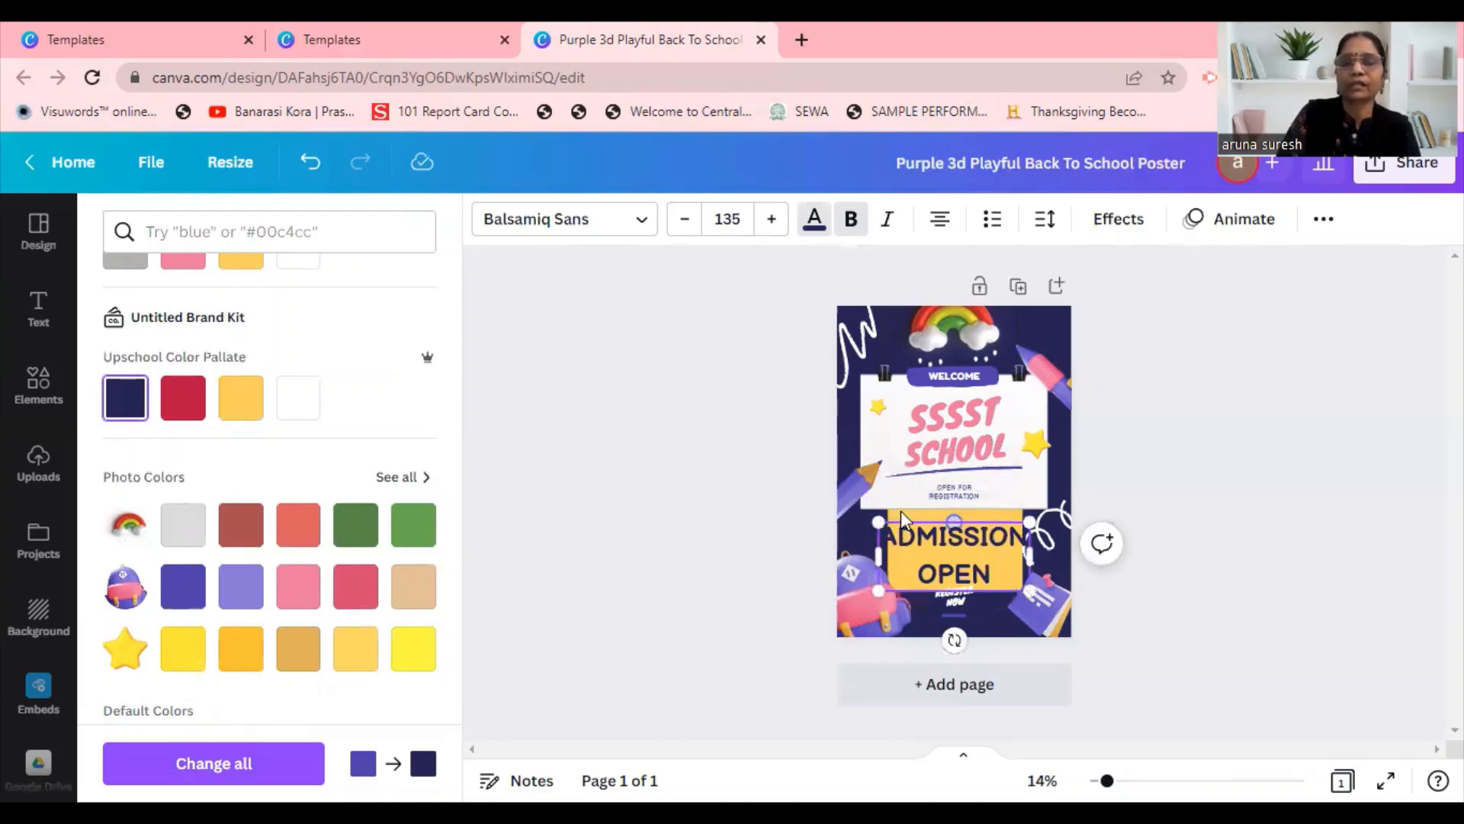
pyautogui.click(899, 510)
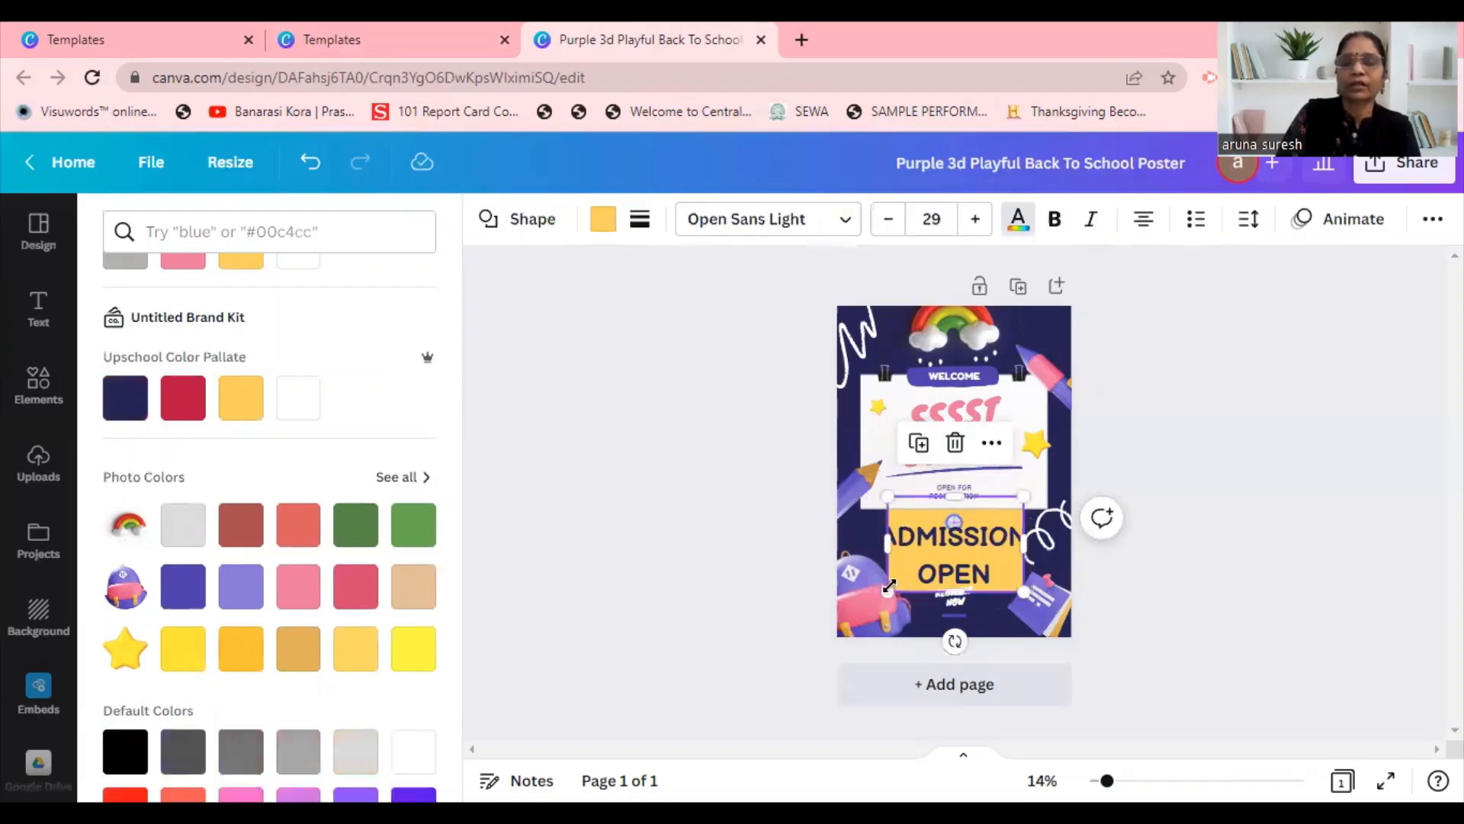
pyautogui.moveTo(879, 611); pyautogui.dragTo(876, 605)
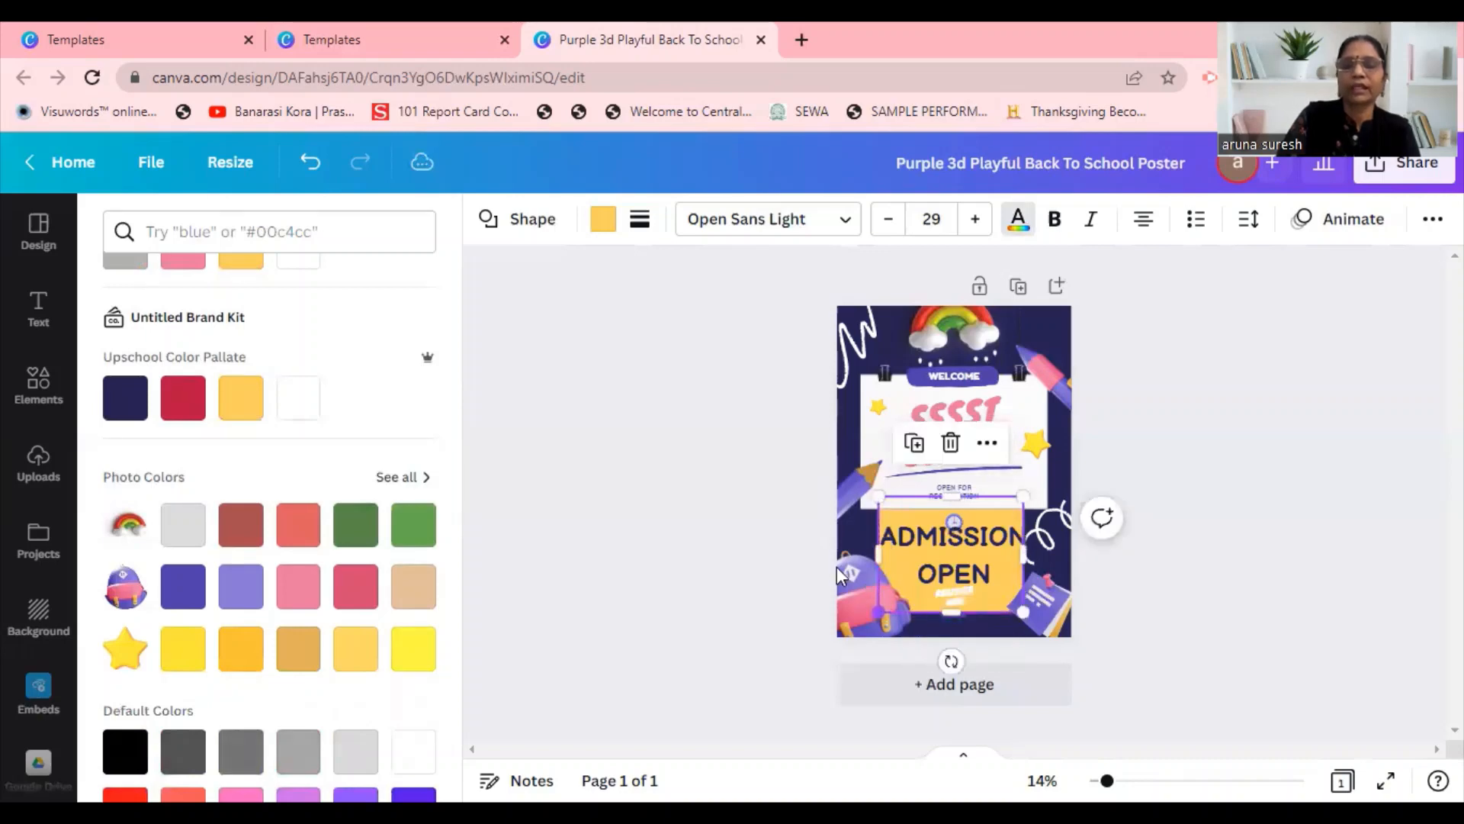
pyautogui.click(795, 538)
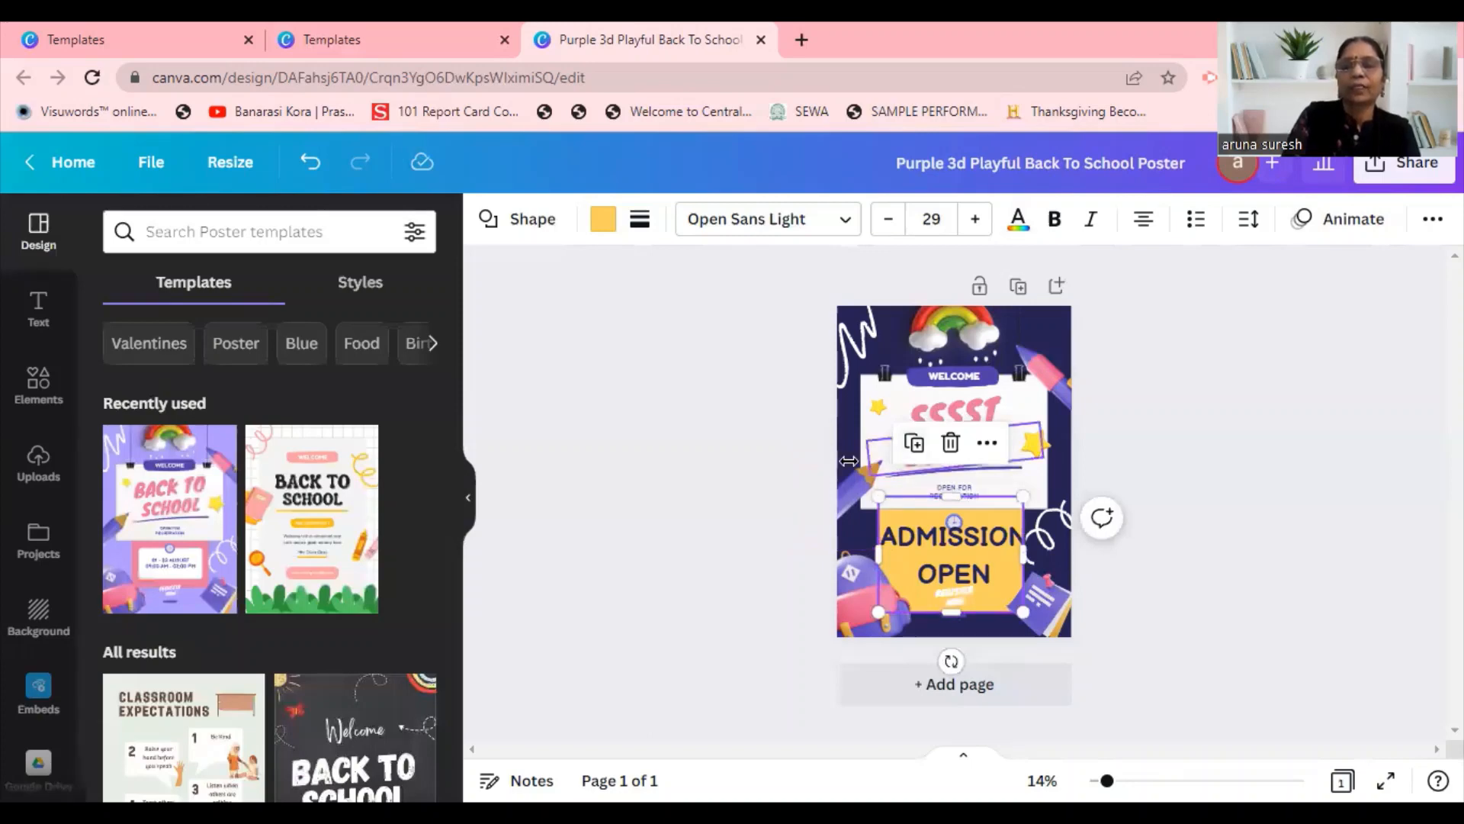
pyautogui.click(848, 461)
pyautogui.click(811, 466)
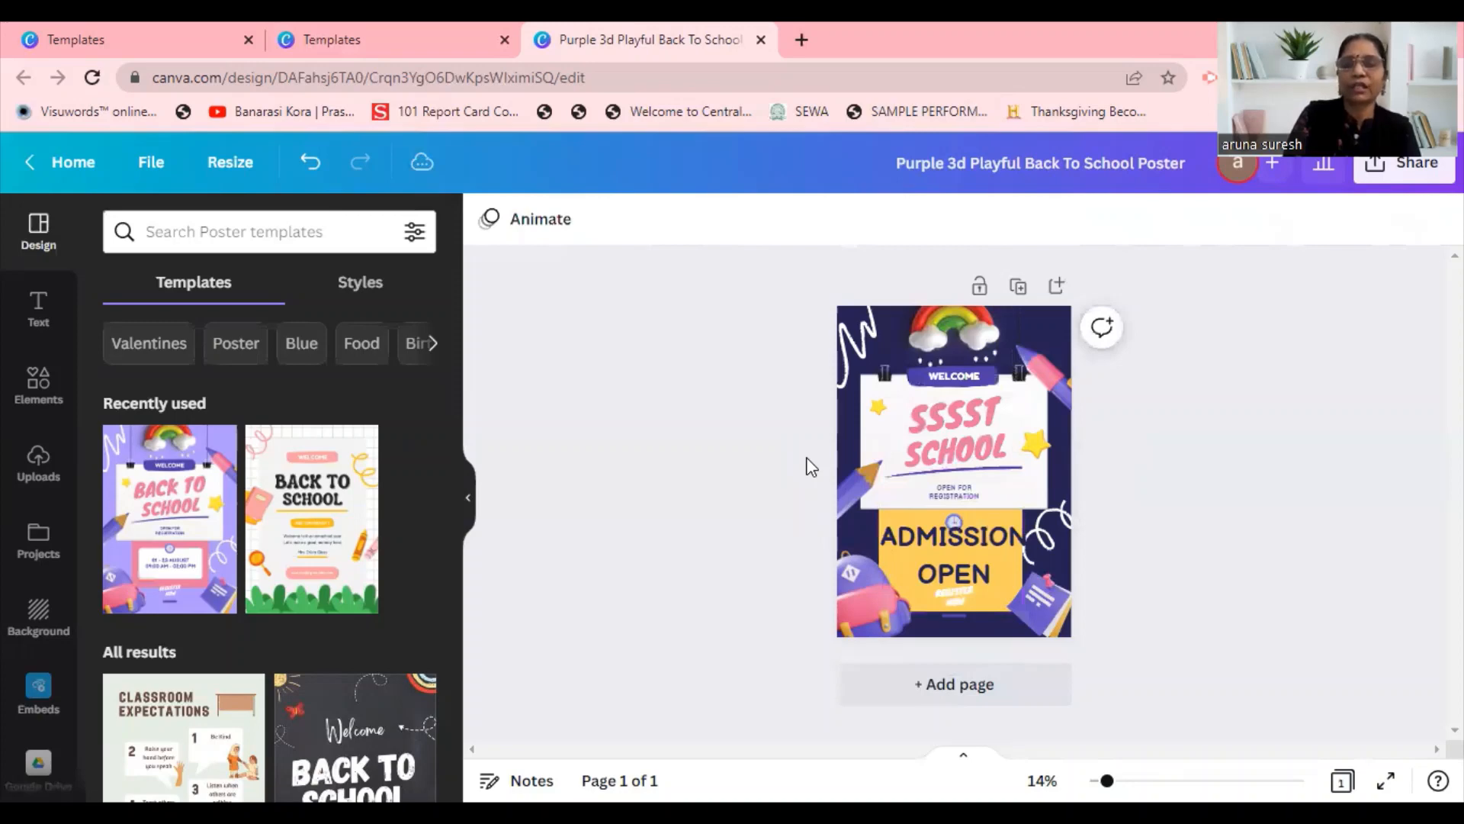
# Delete the white paper behind the poster title and the rainbow graphic above it.
pyautogui.click(961, 337)
pyautogui.press('Delete')
pyautogui.click(951, 345)
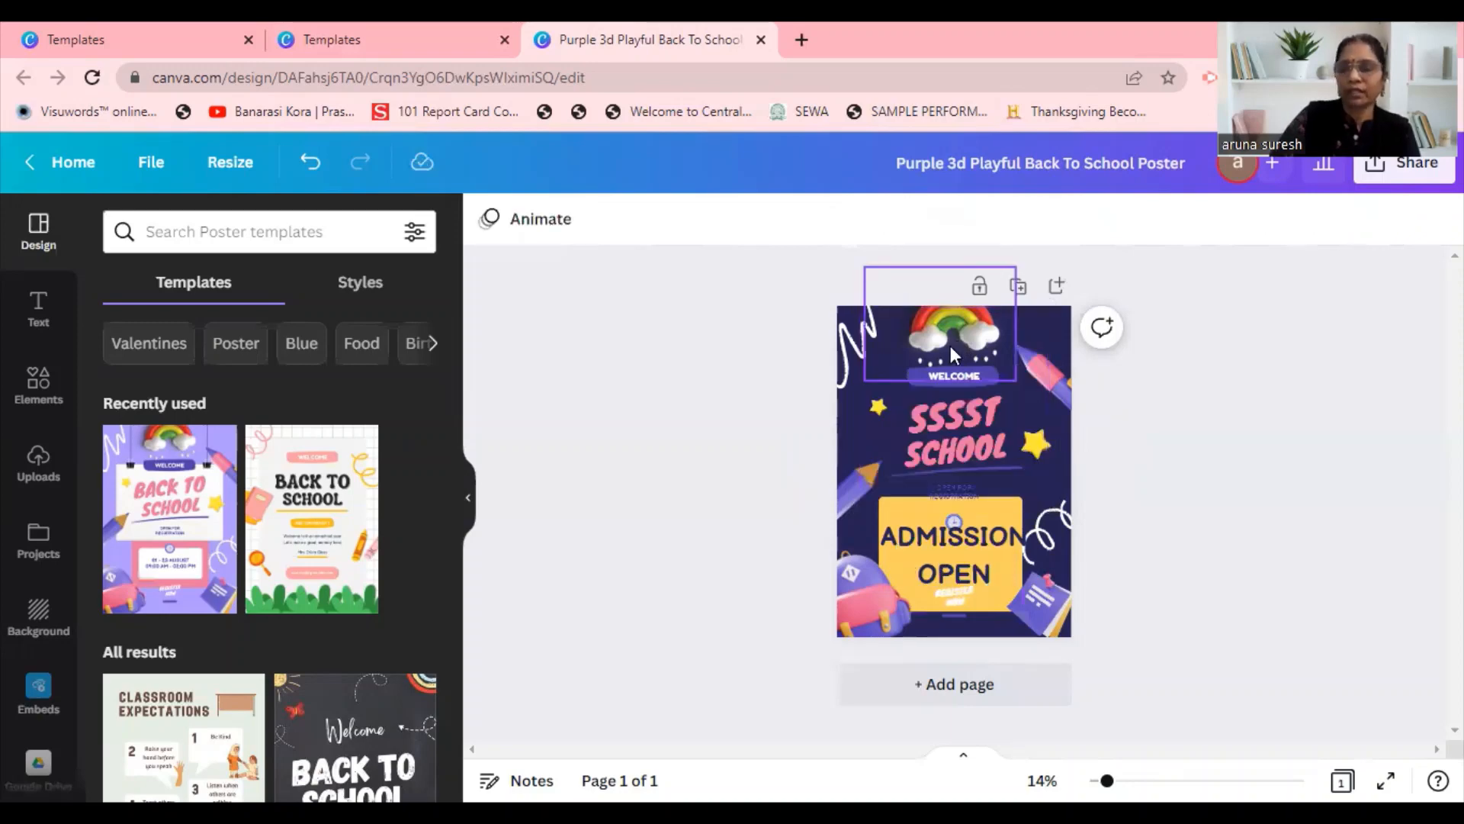
pyautogui.press('Delete')
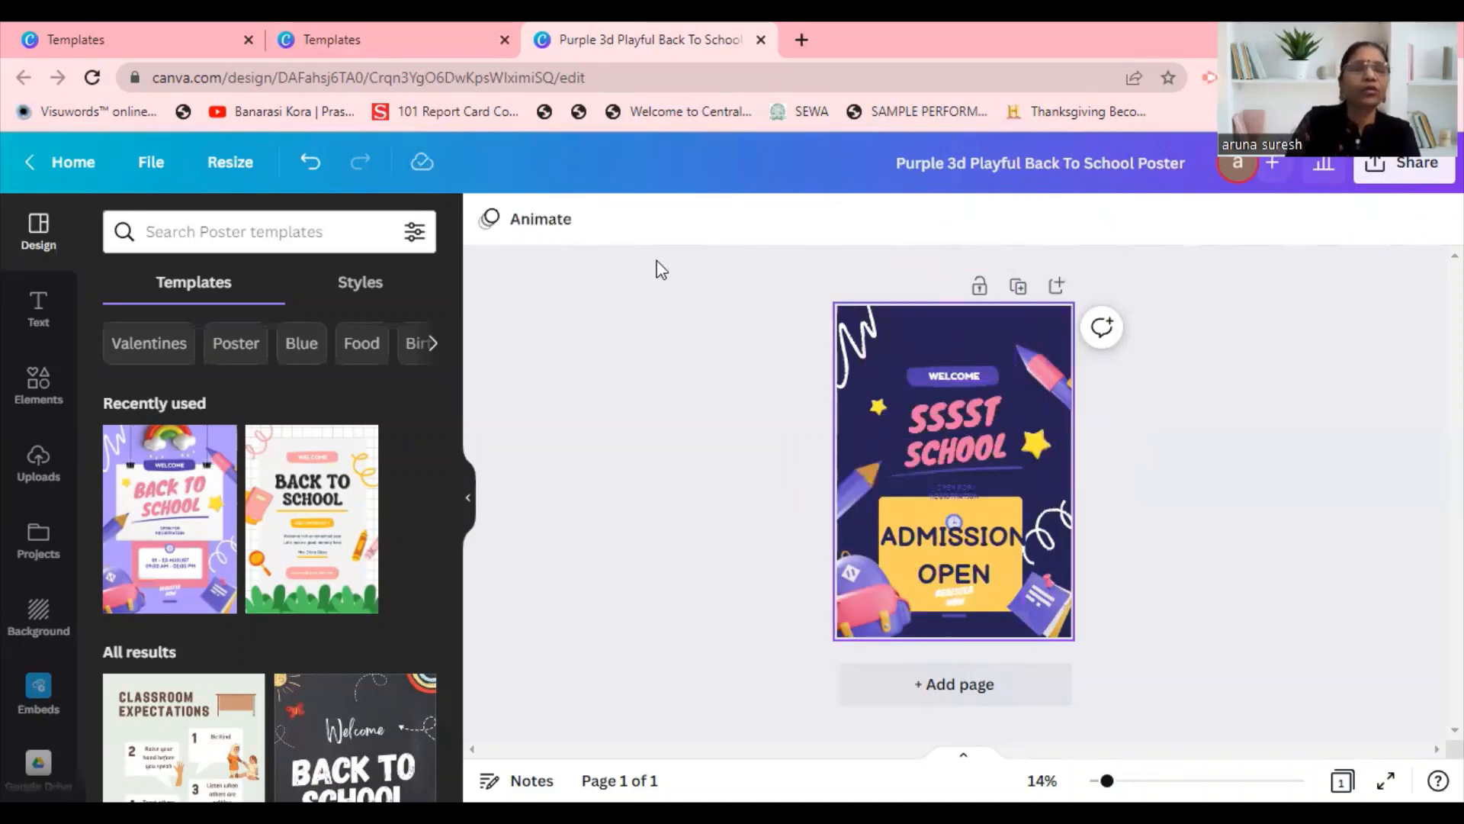
# Search the design elements for "school" and refine the search to "school crayons".
pyautogui.click(59, 382)
pyautogui.click(195, 223)
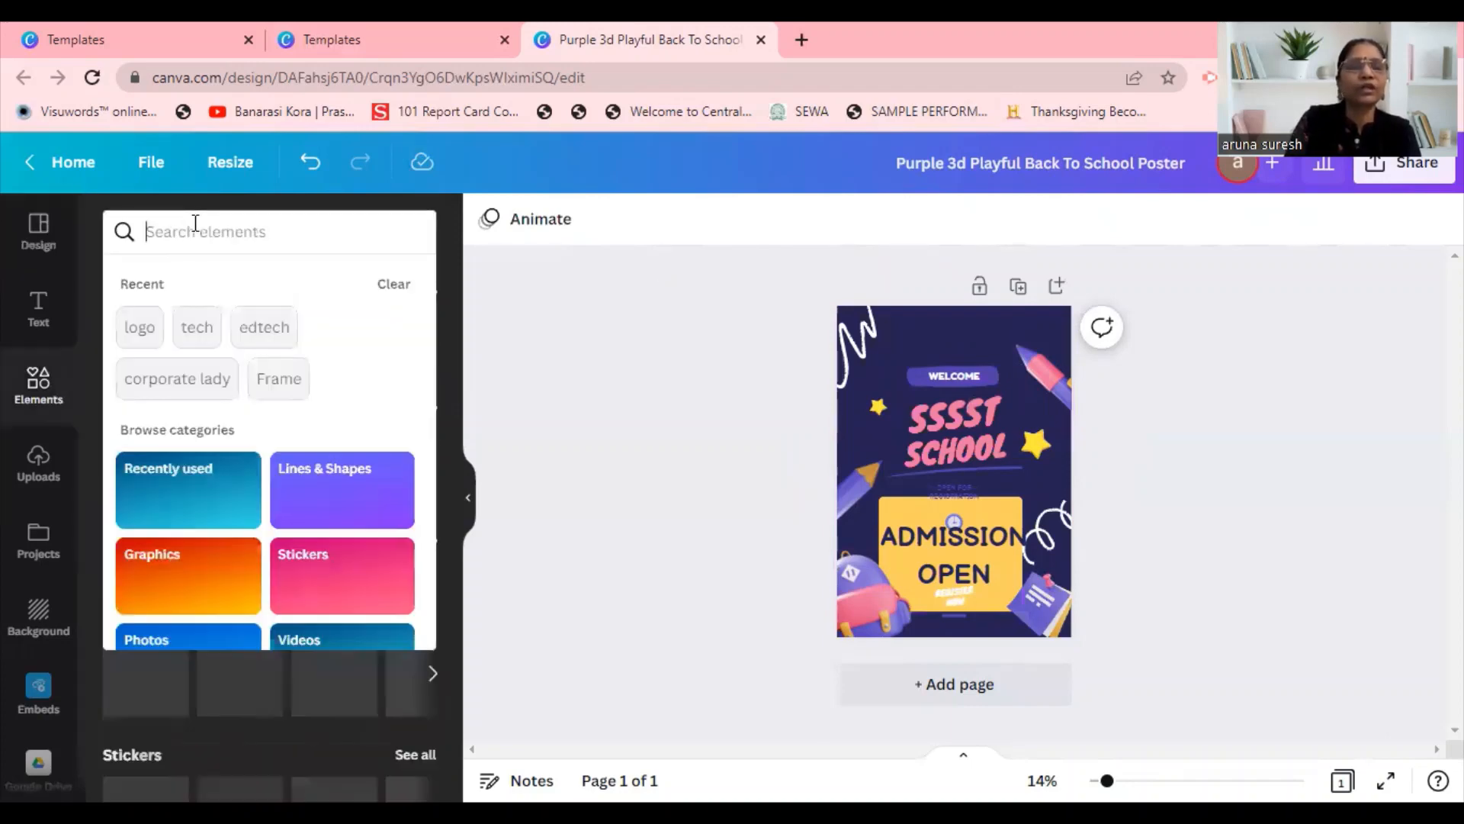
pyautogui.click(379, 234)
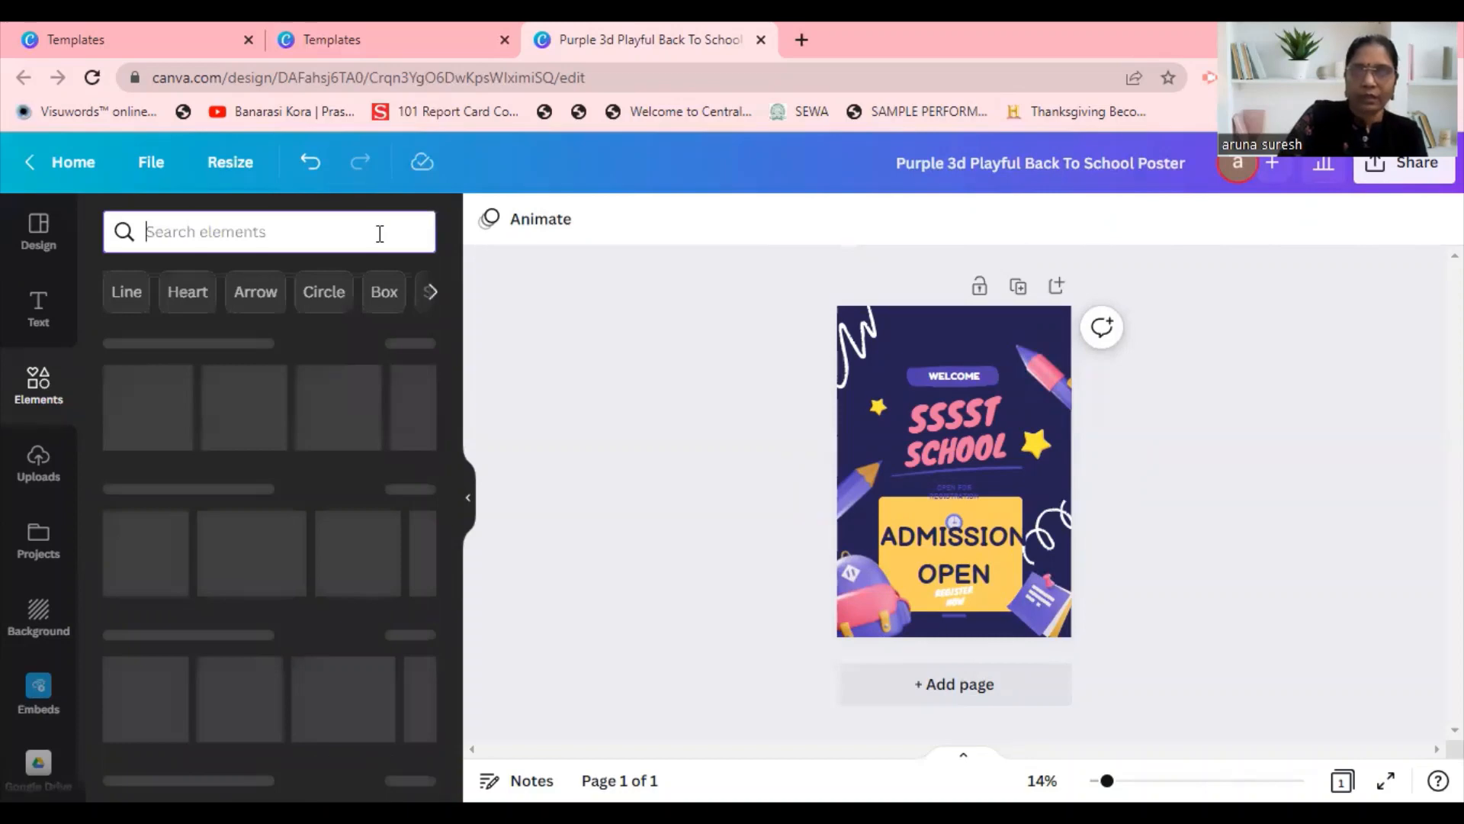
pyautogui.write('school')
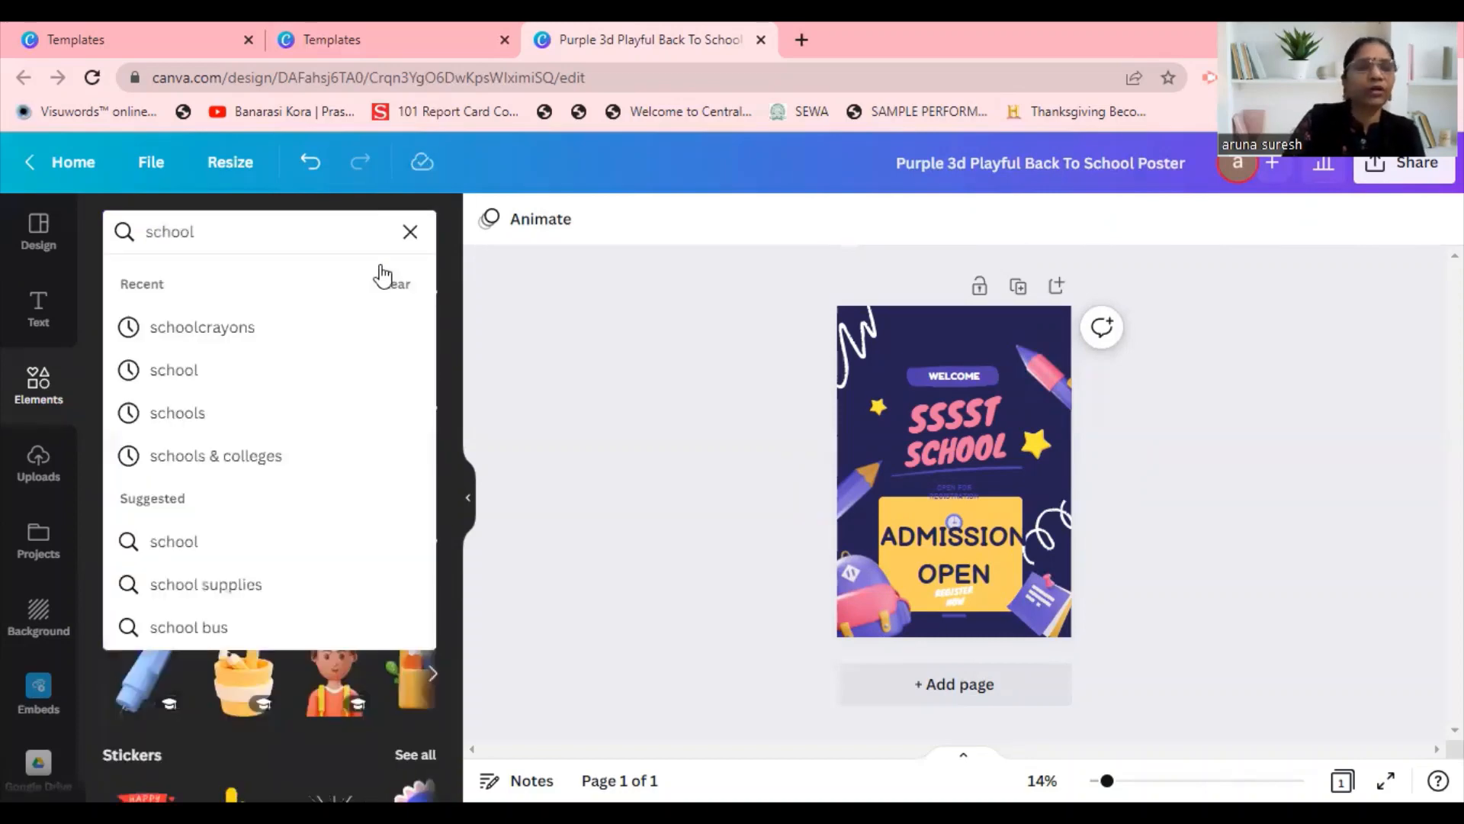
pyautogui.click(214, 371)
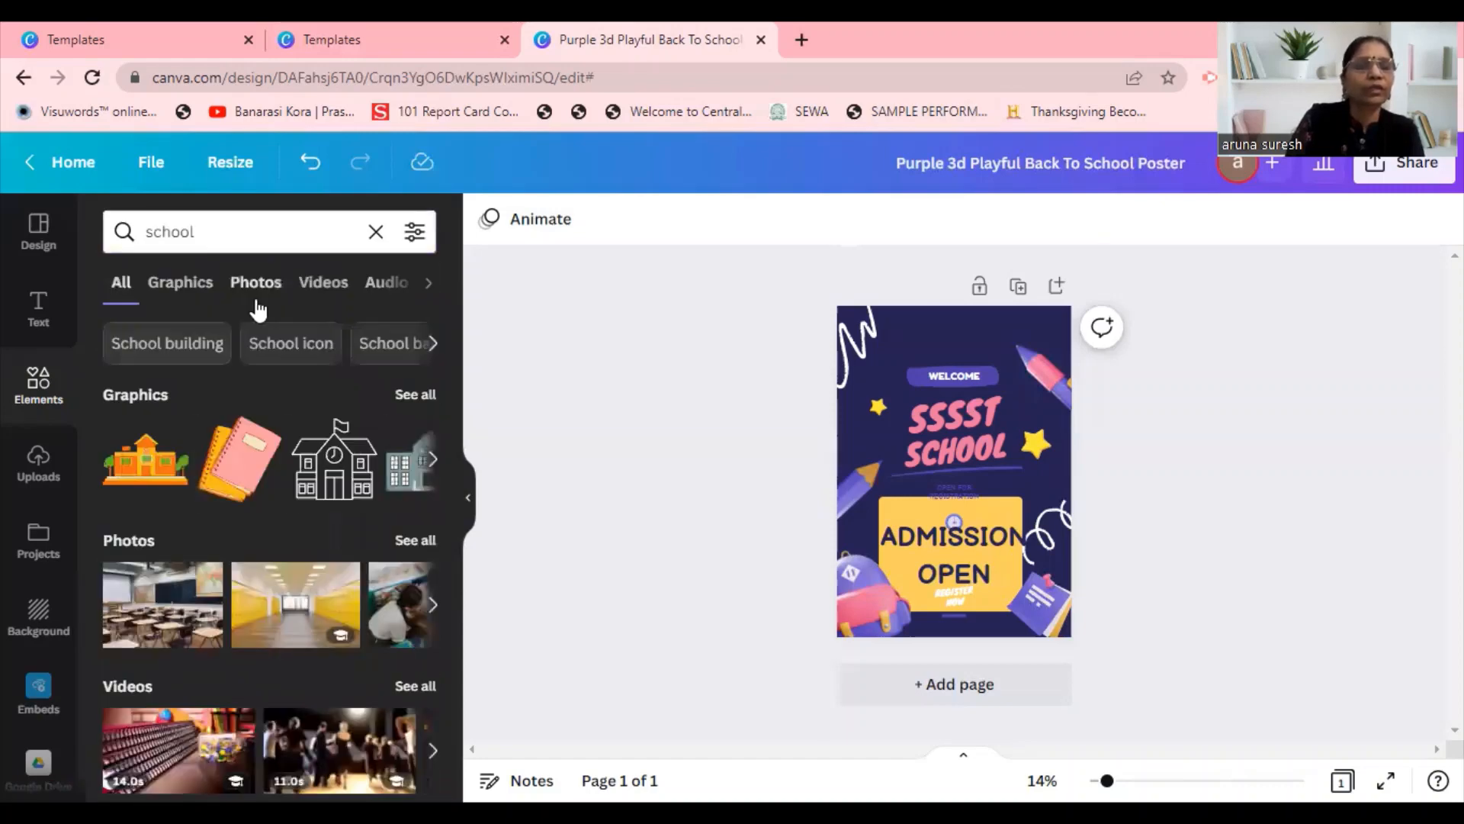
pyautogui.click(225, 241)
pyautogui.write('crayona')
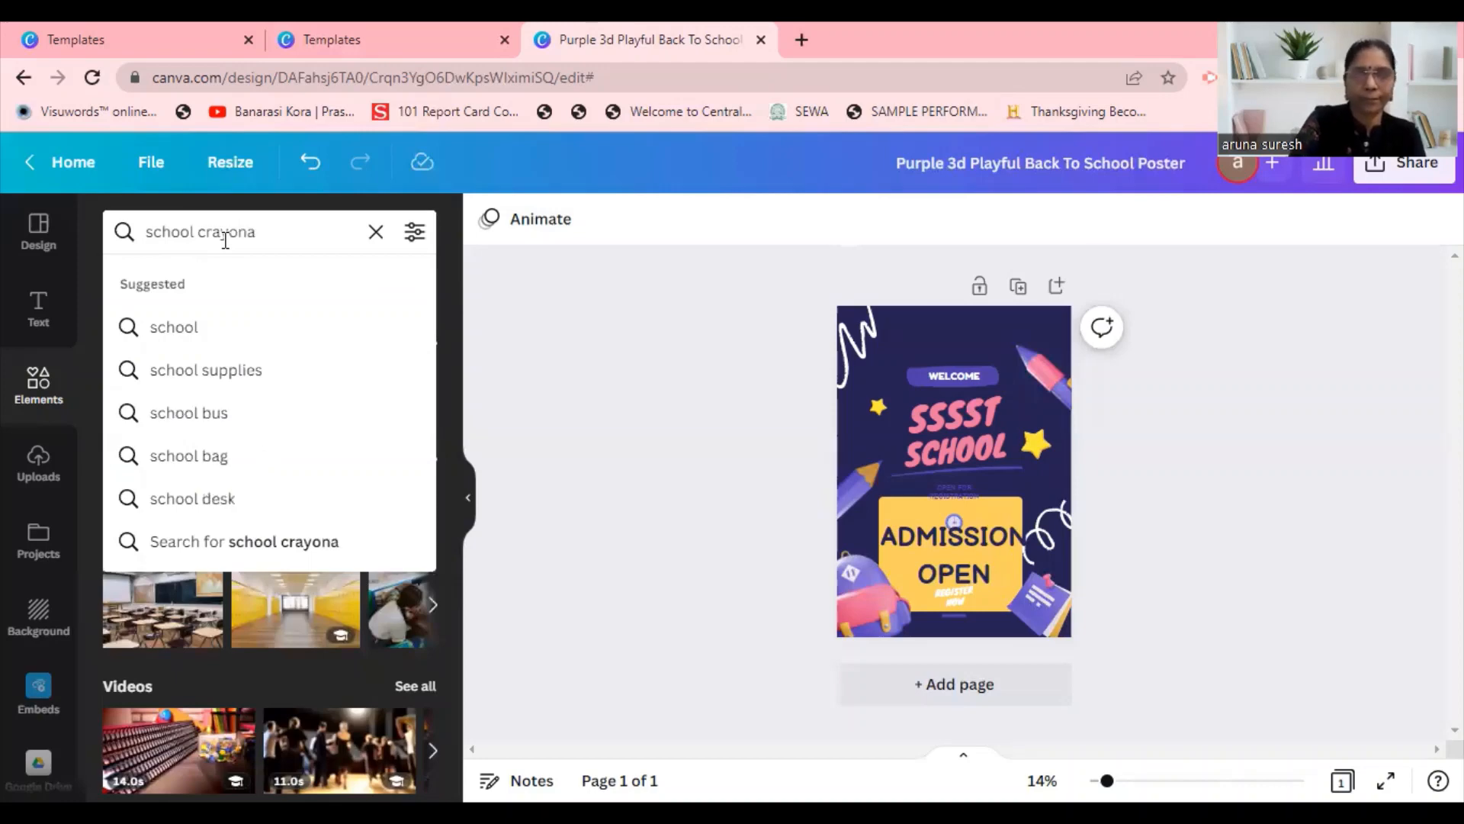
pyautogui.press('BackSpace')
pyautogui.write('s')
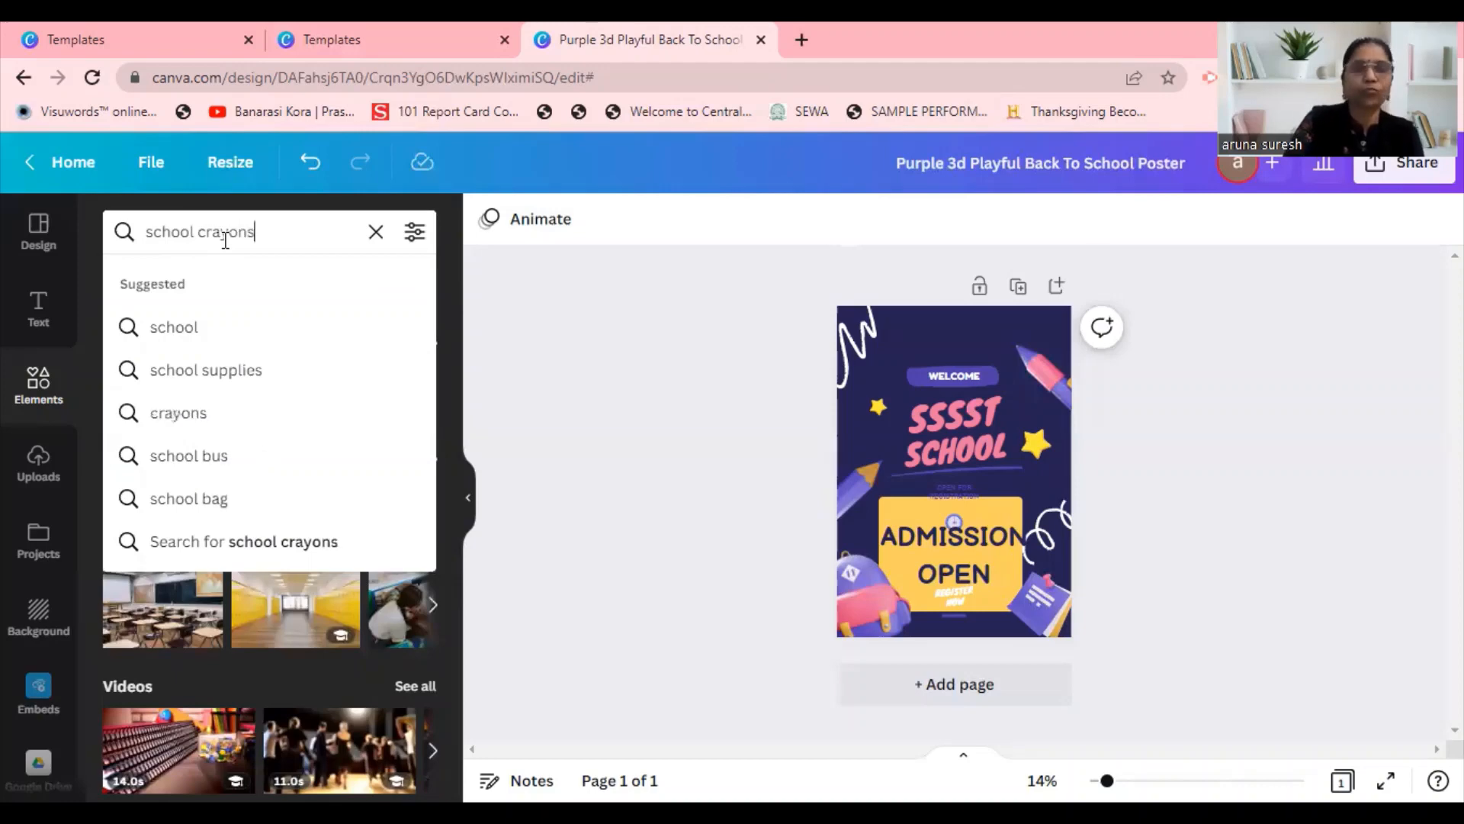
pyautogui.press('Return')
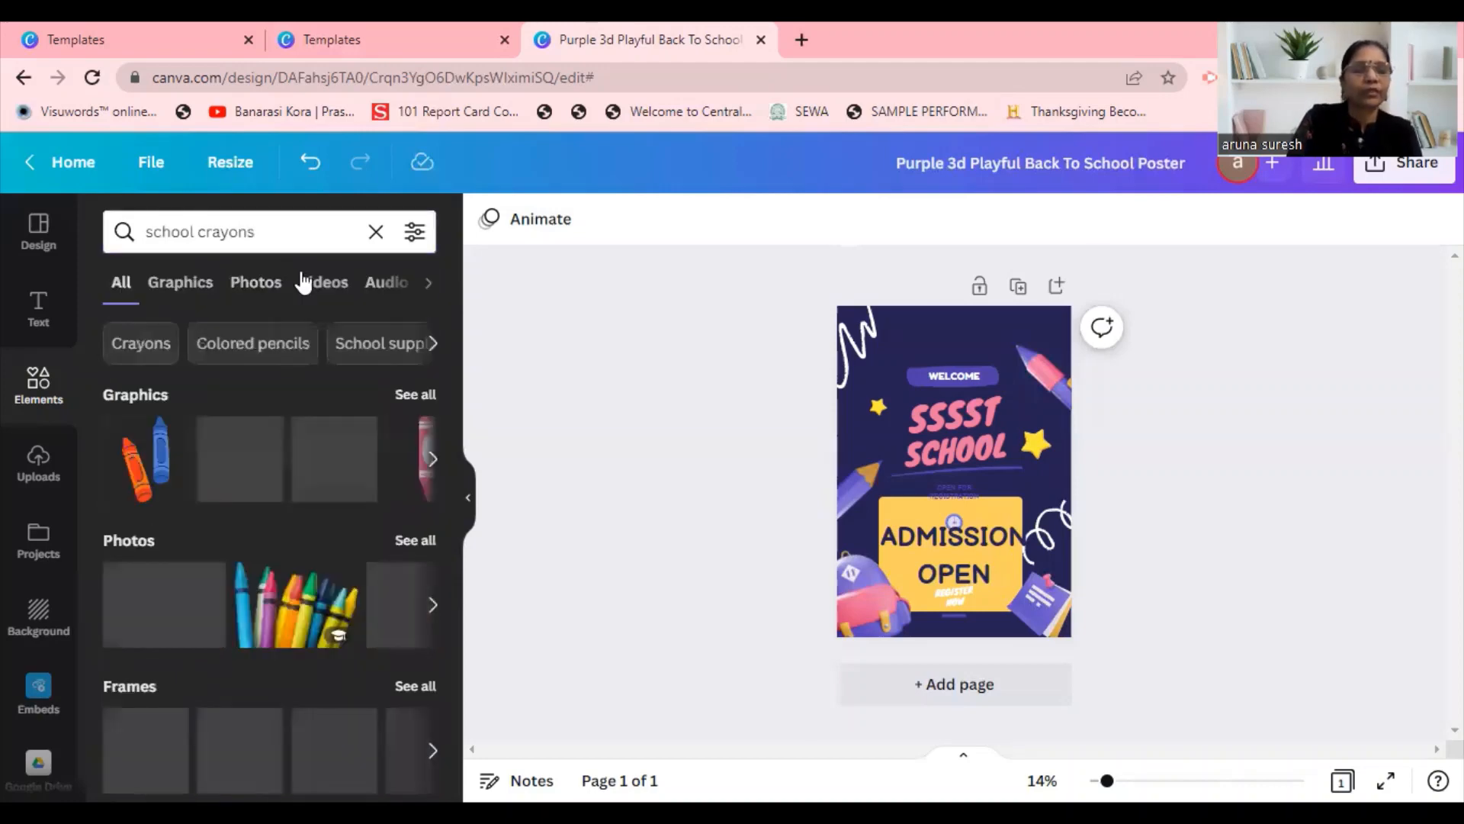
# Add the photo of a row of colored pencils from the crayon results and place it along the poster's bottom edge.
pyautogui.click(433, 460)
pyautogui.click(432, 460)
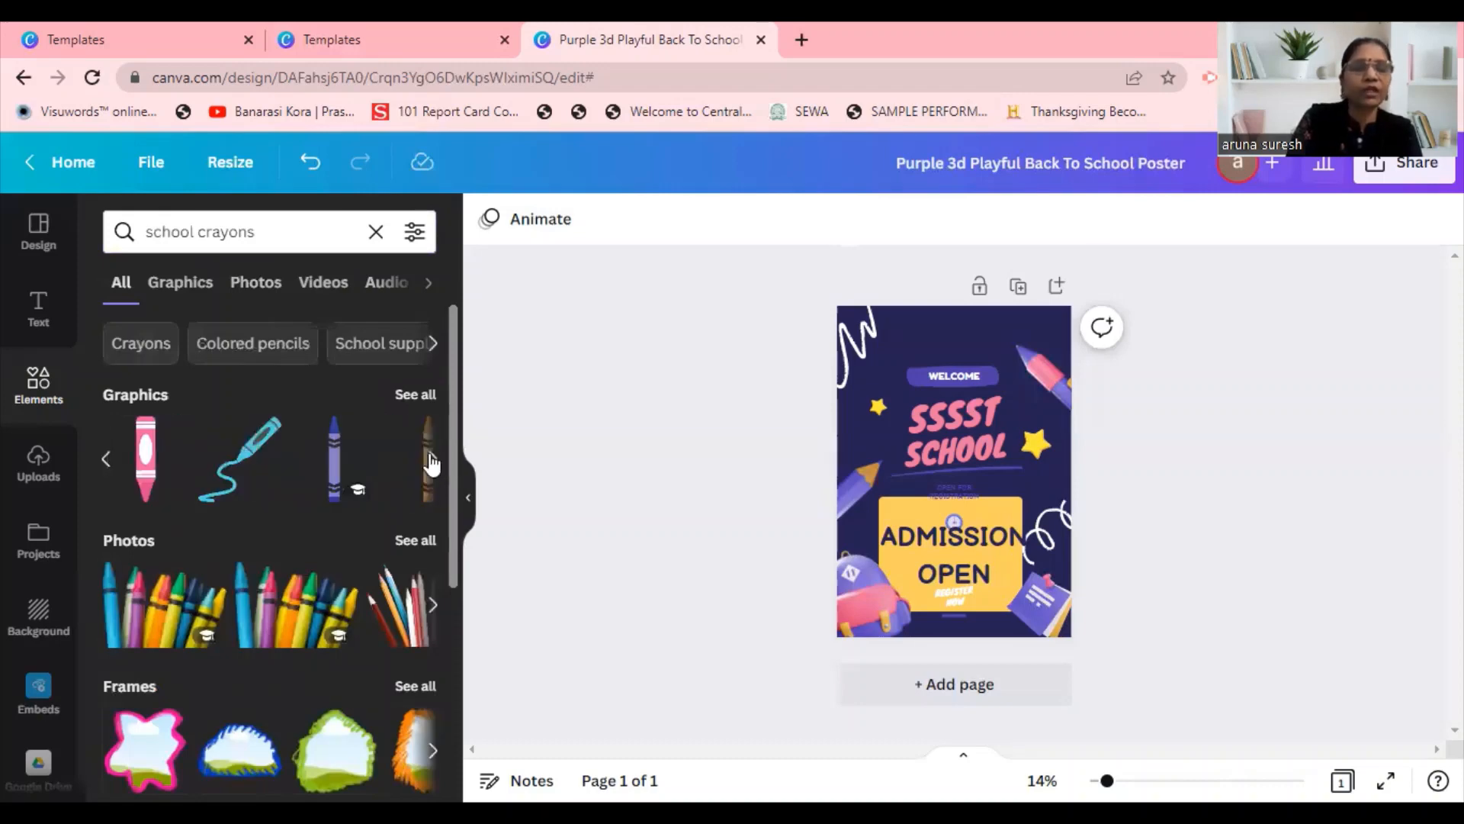
pyautogui.scroll(-1, 434, 523)
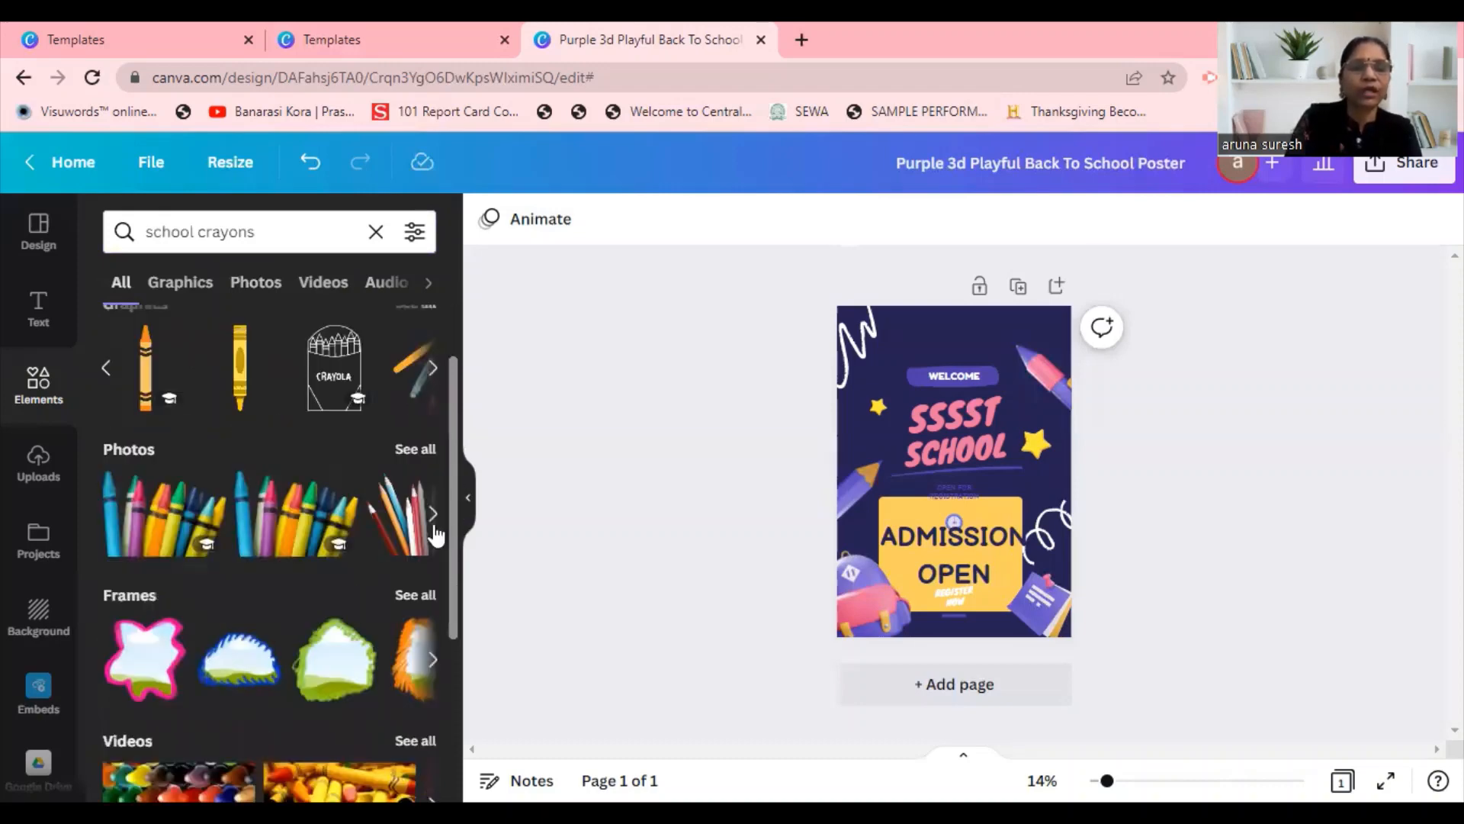
pyautogui.click(433, 513)
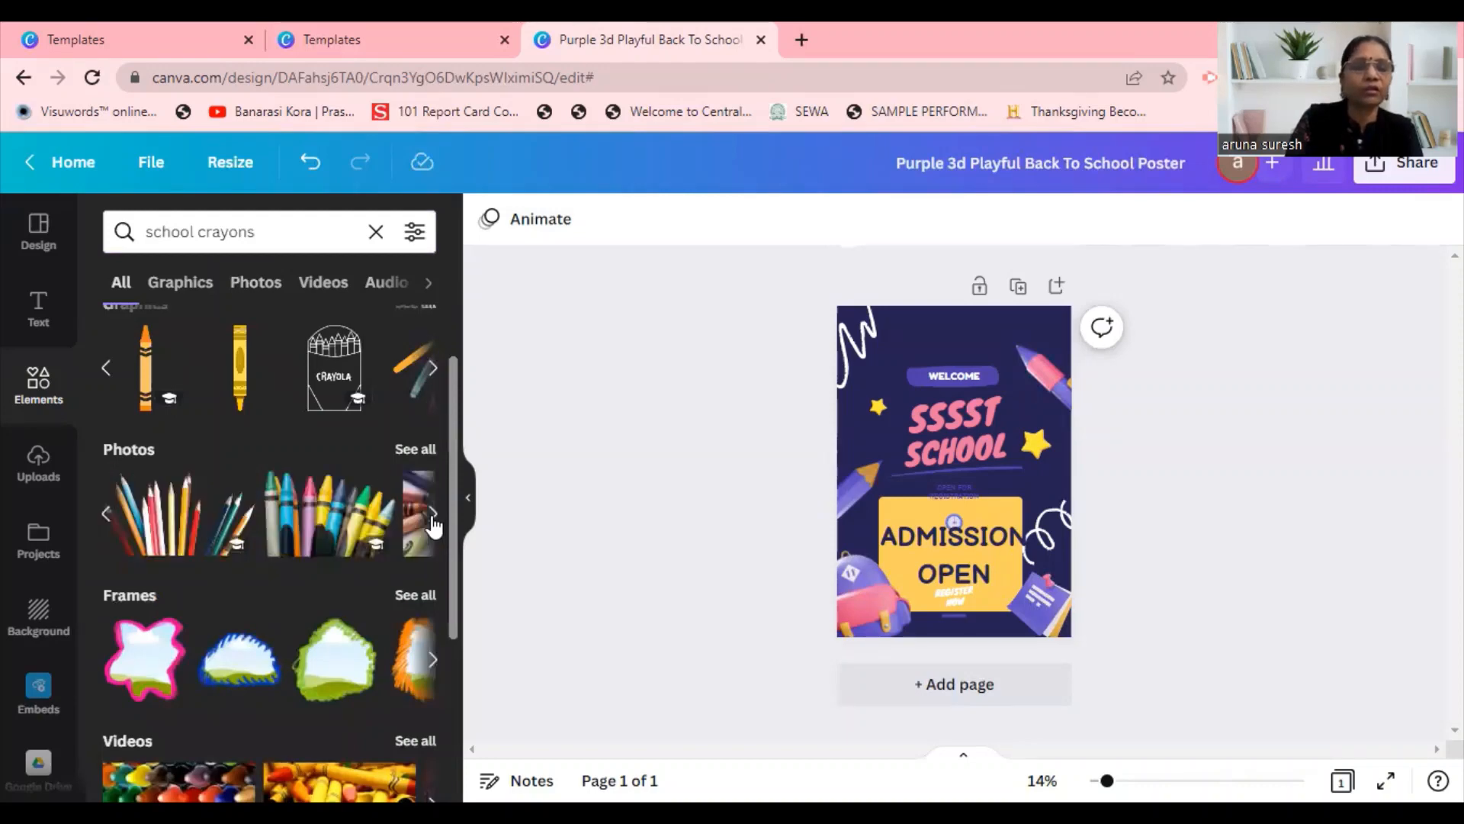
pyautogui.click(432, 517)
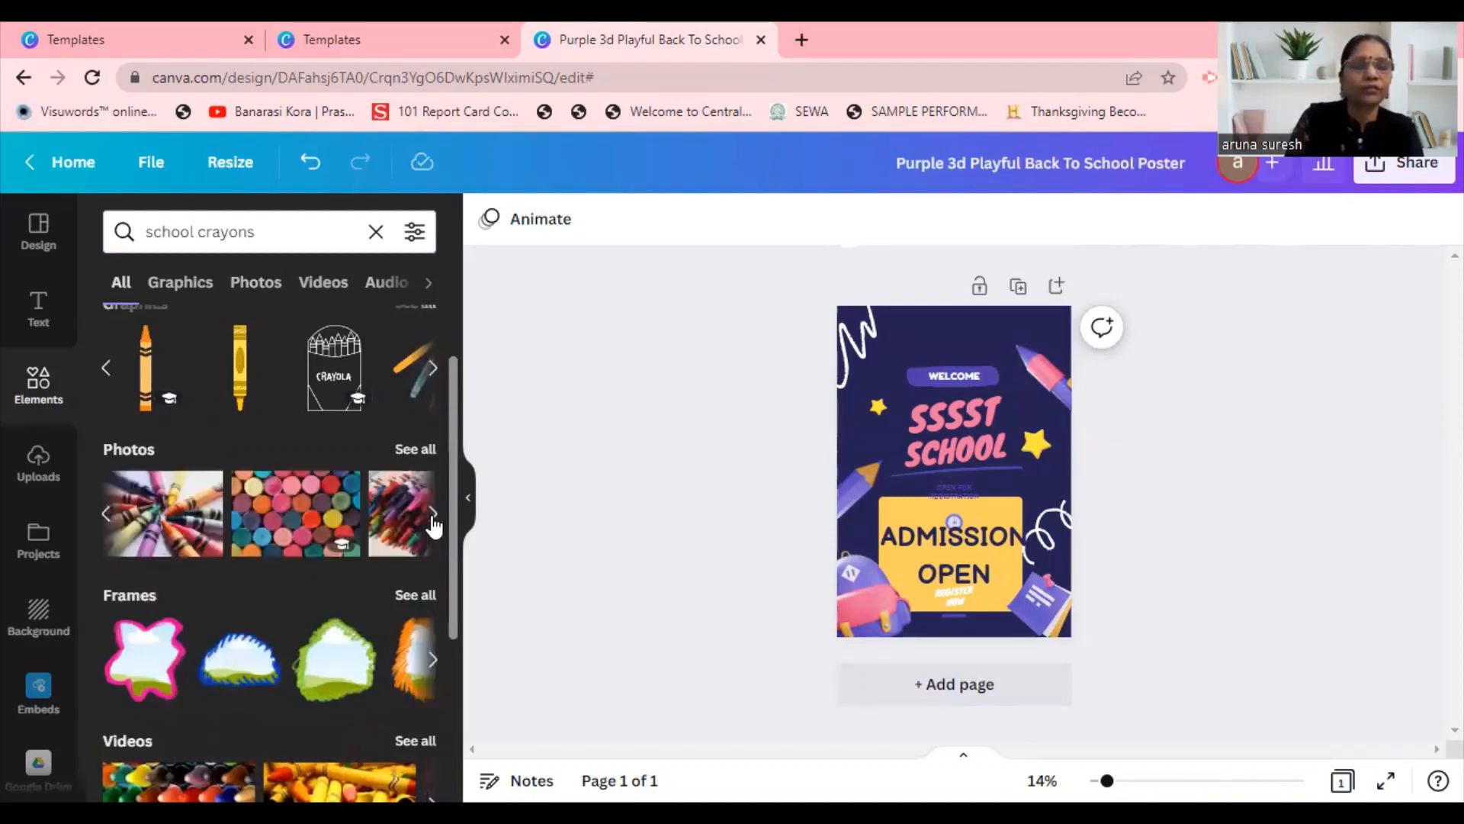
pyautogui.click(431, 517)
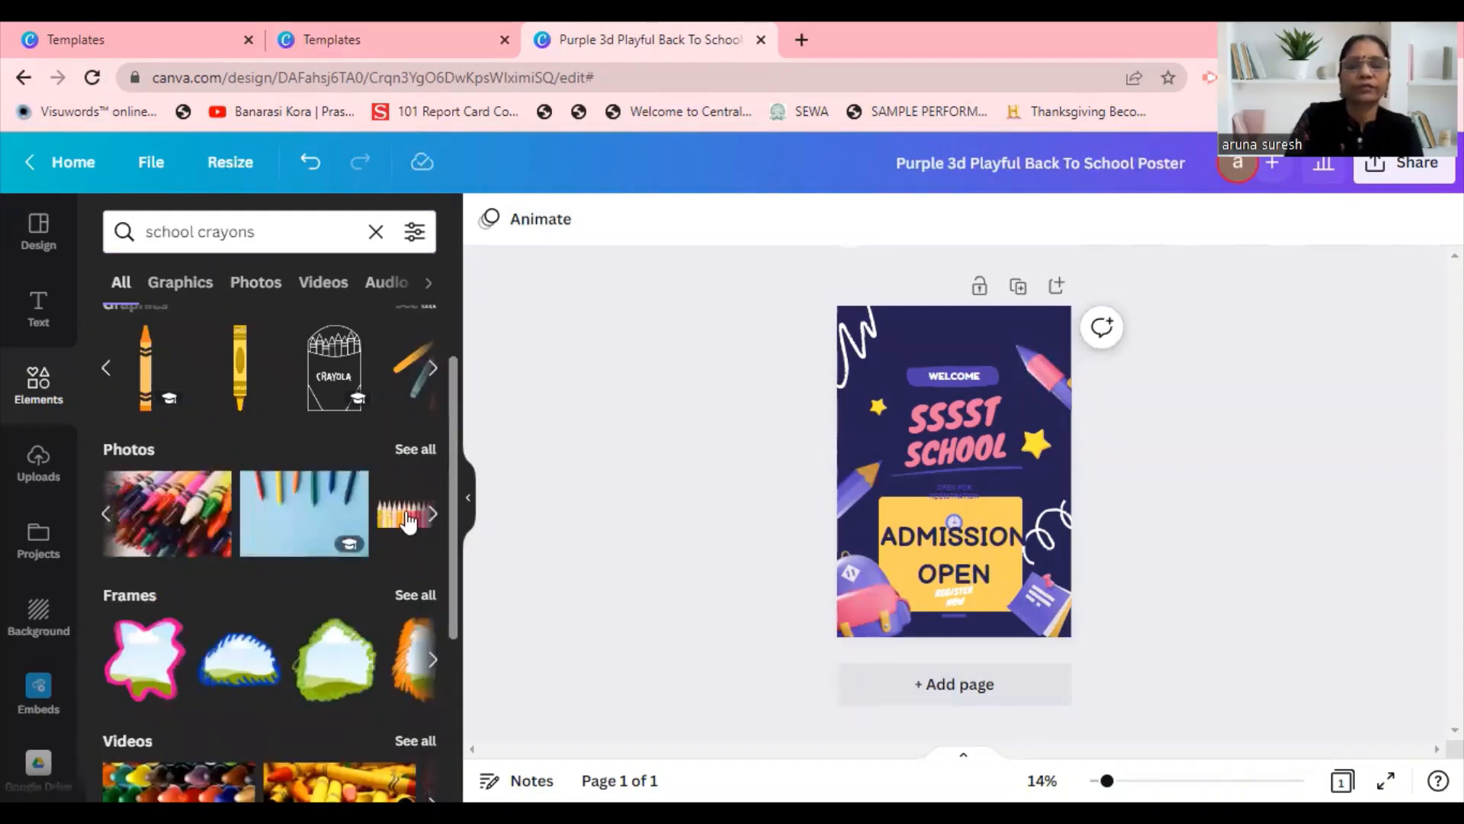
pyautogui.click(410, 523)
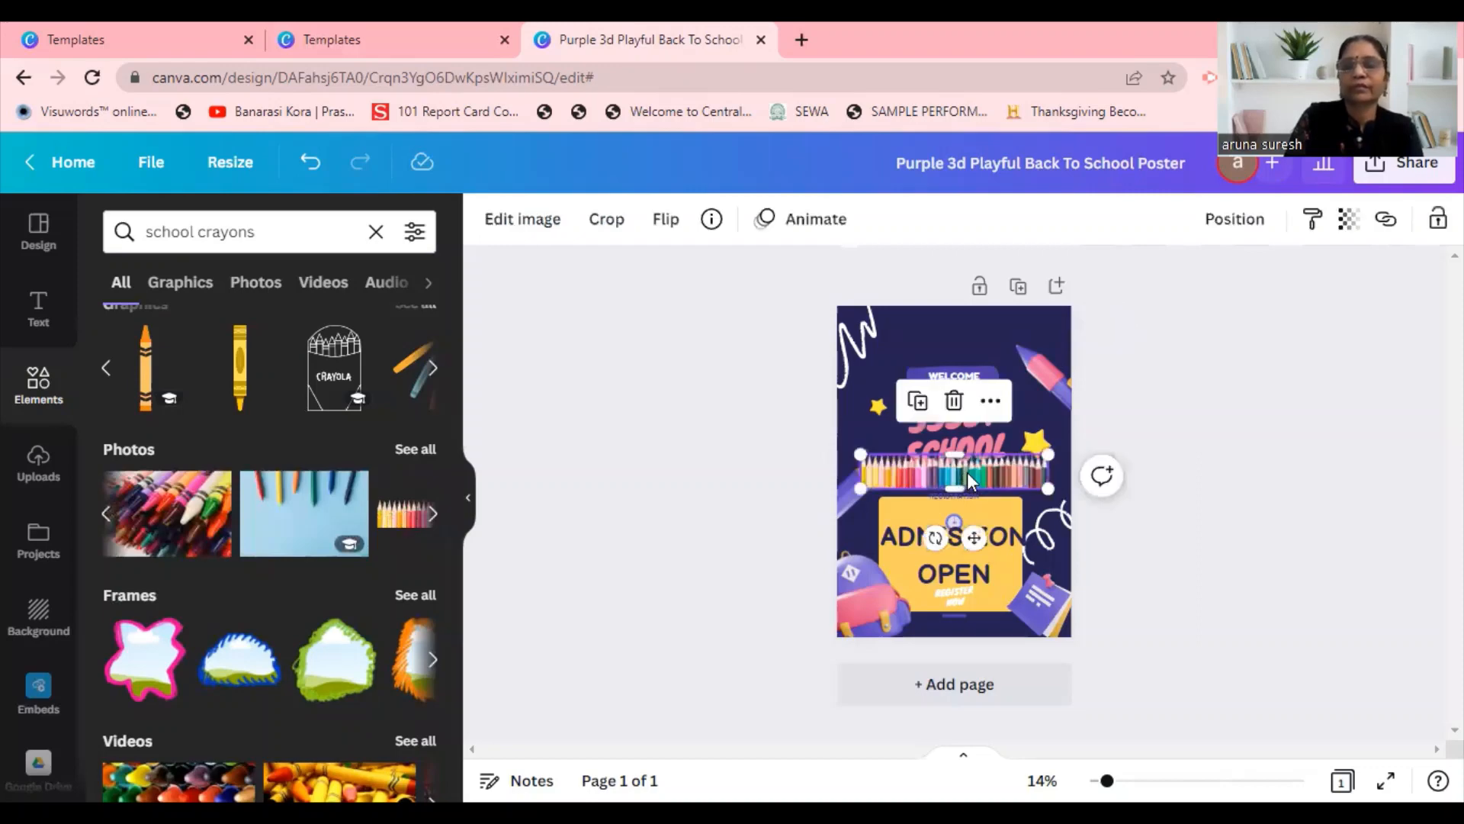
pyautogui.moveTo(974, 538); pyautogui.dragTo(973, 683)
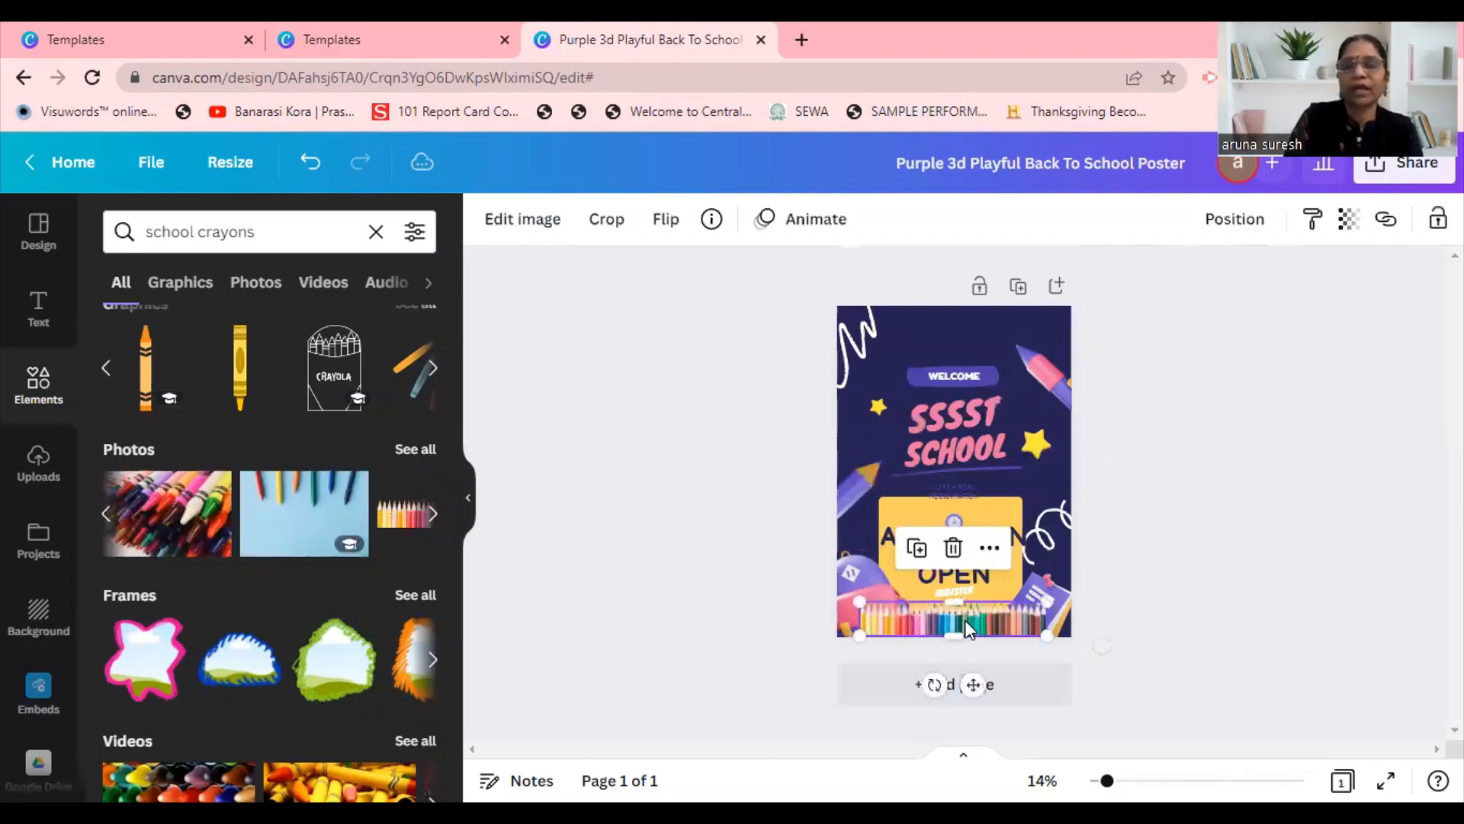
# Delete the backpack and notebook graphics from the lower corners of the poster.
pyautogui.click(845, 566)
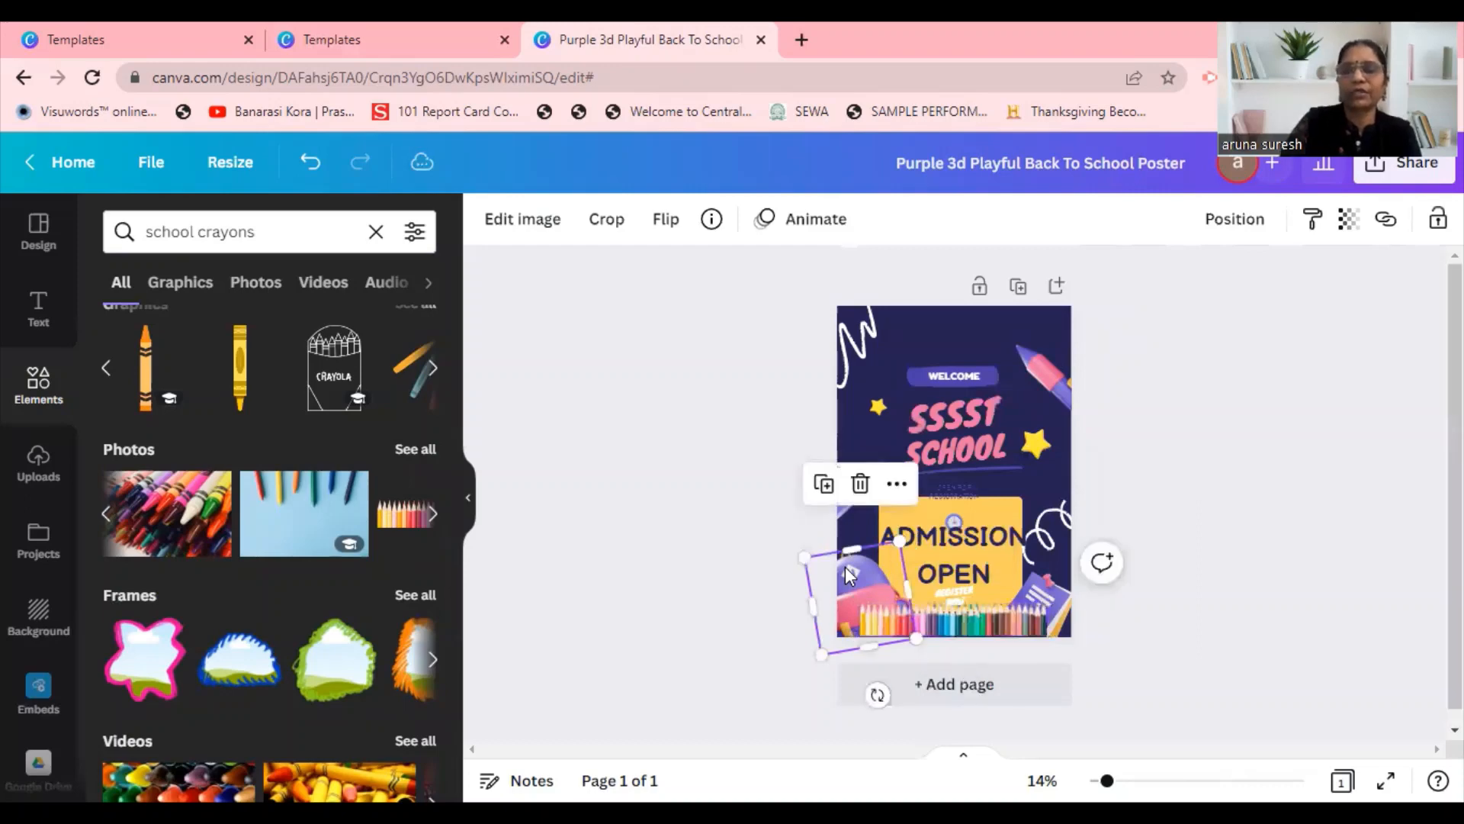
pyautogui.press('Delete')
pyautogui.click(1068, 608)
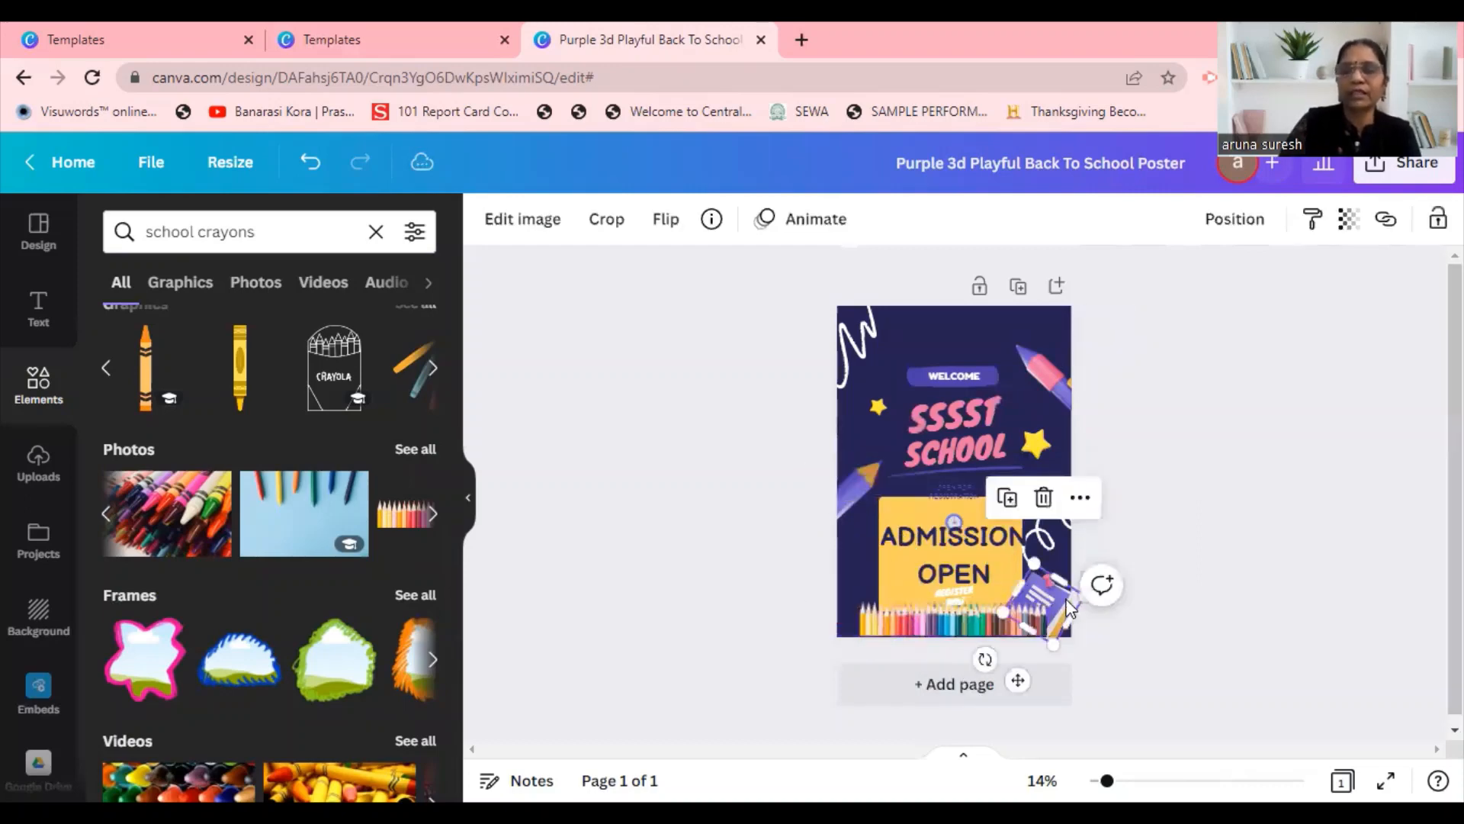
pyautogui.press('Delete')
# Enlarge the colored pencils image to span the poster's full width, about 41.6 wide and 7.6 high.
pyautogui.moveTo(1042, 602); pyautogui.dragTo(1066, 594)
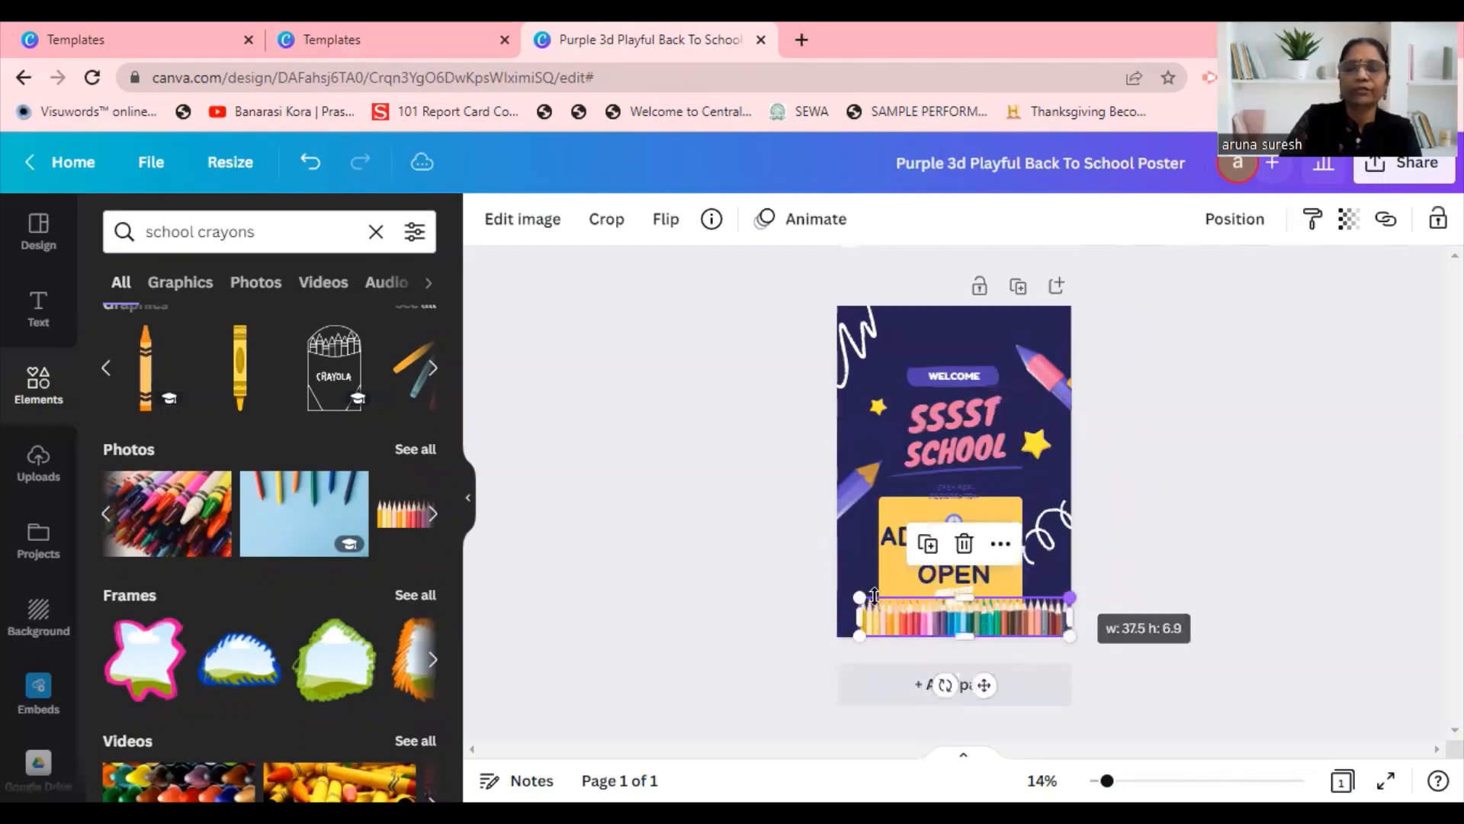
pyautogui.moveTo(836, 597); pyautogui.dragTo(837, 592)
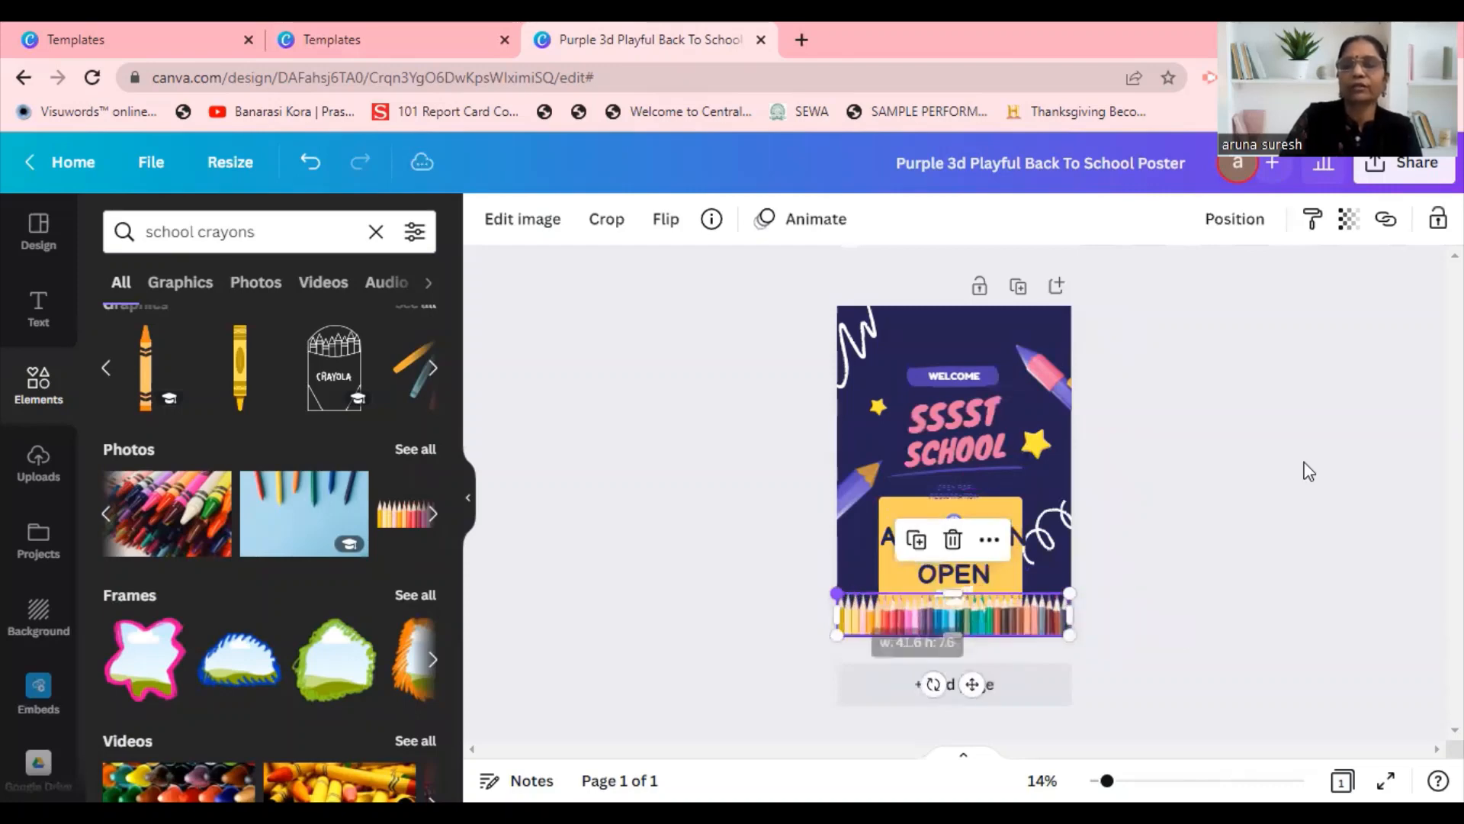
pyautogui.click(1220, 480)
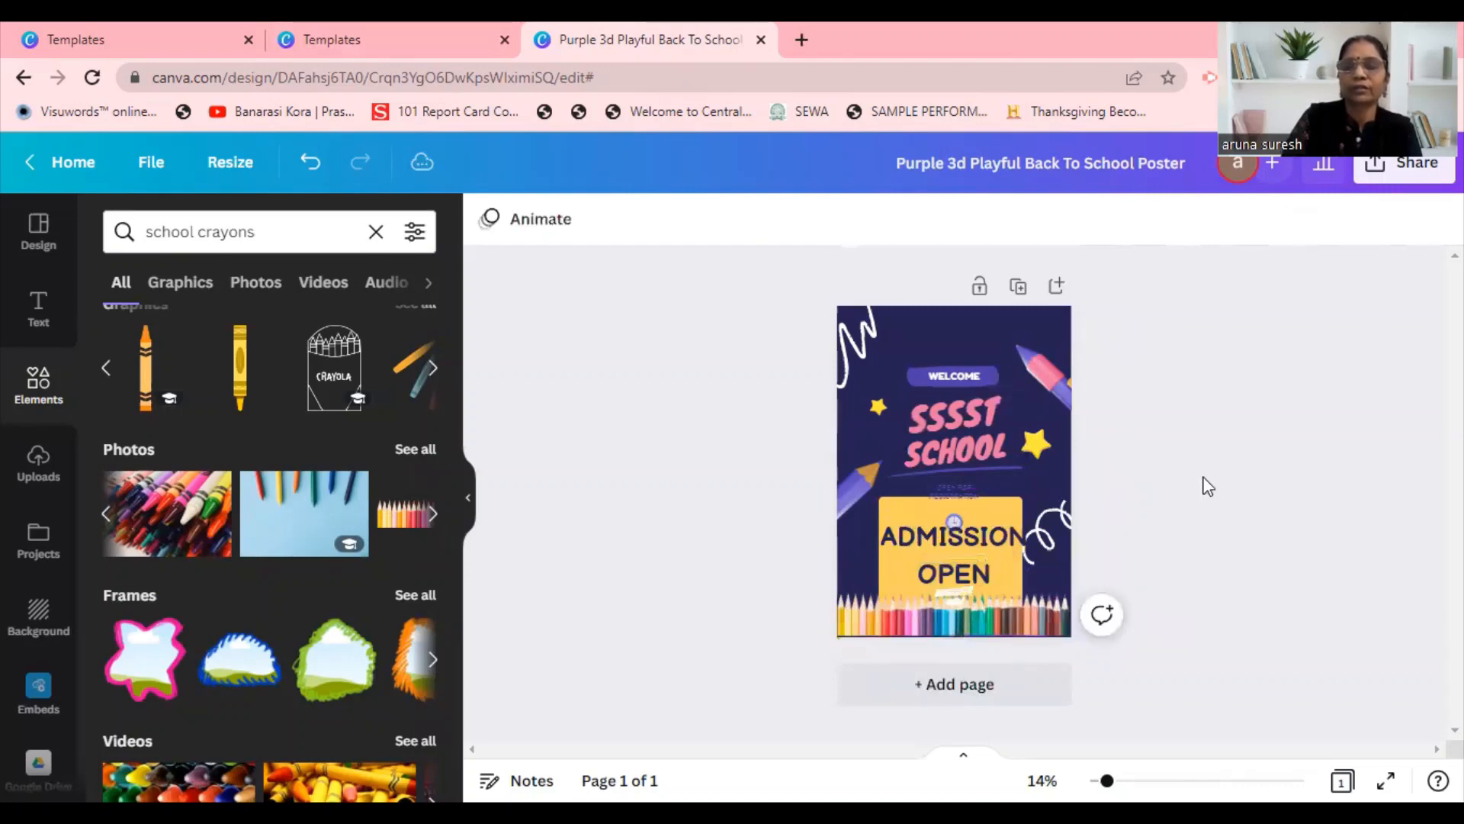
# Move the white squiggle beside the "ADMISSION OPEN" box to the poster's top edge, above the "WELCOME" label.
pyautogui.click(1057, 519)
pyautogui.moveTo(1047, 526)
pyautogui.mouseDown()
pyautogui.moveTo(1023, 318)
pyautogui.moveTo(996, 311)
pyautogui.moveTo(1014, 315)
pyautogui.mouseUp()
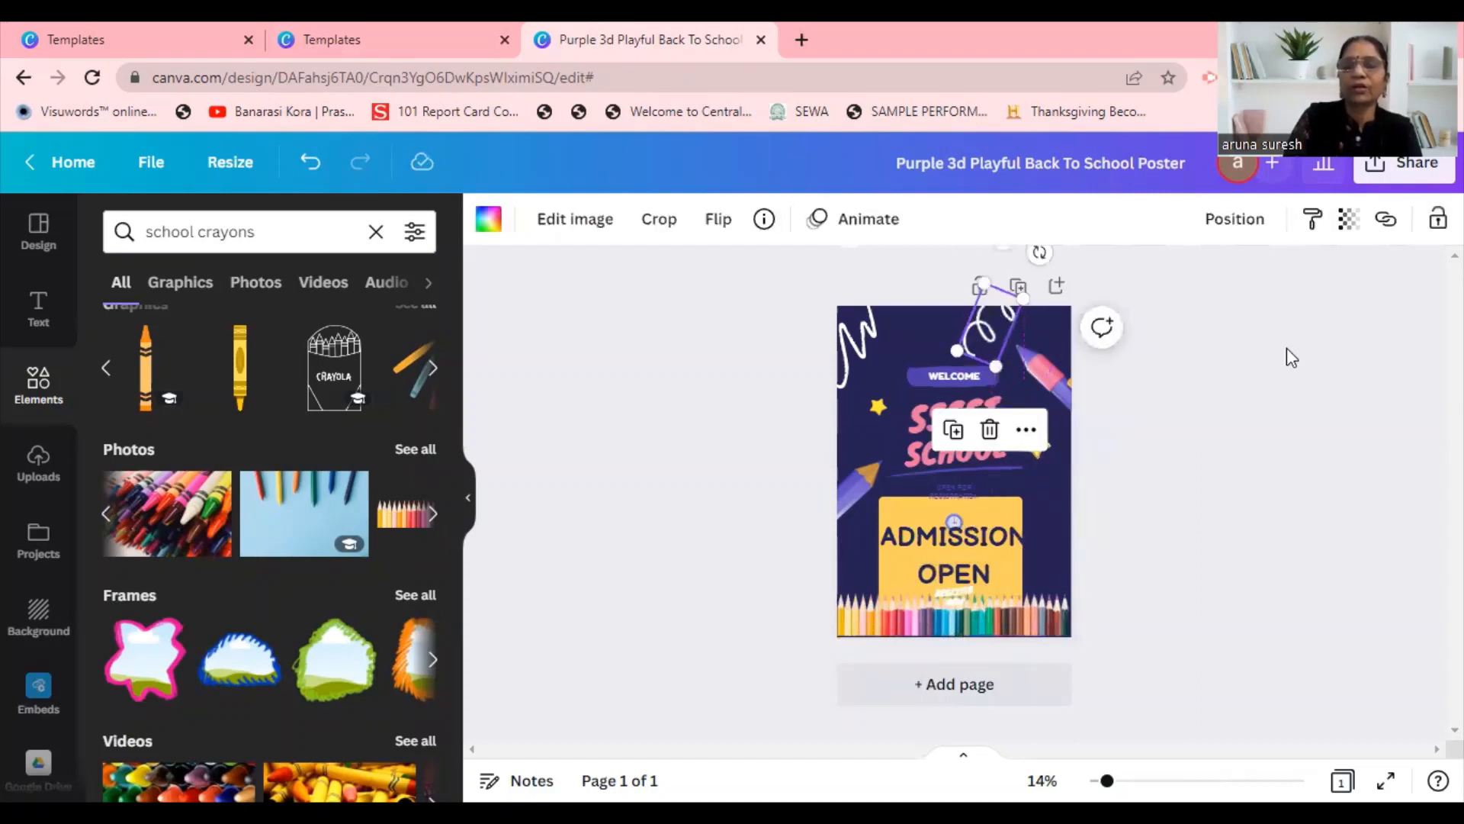
pyautogui.click(1286, 398)
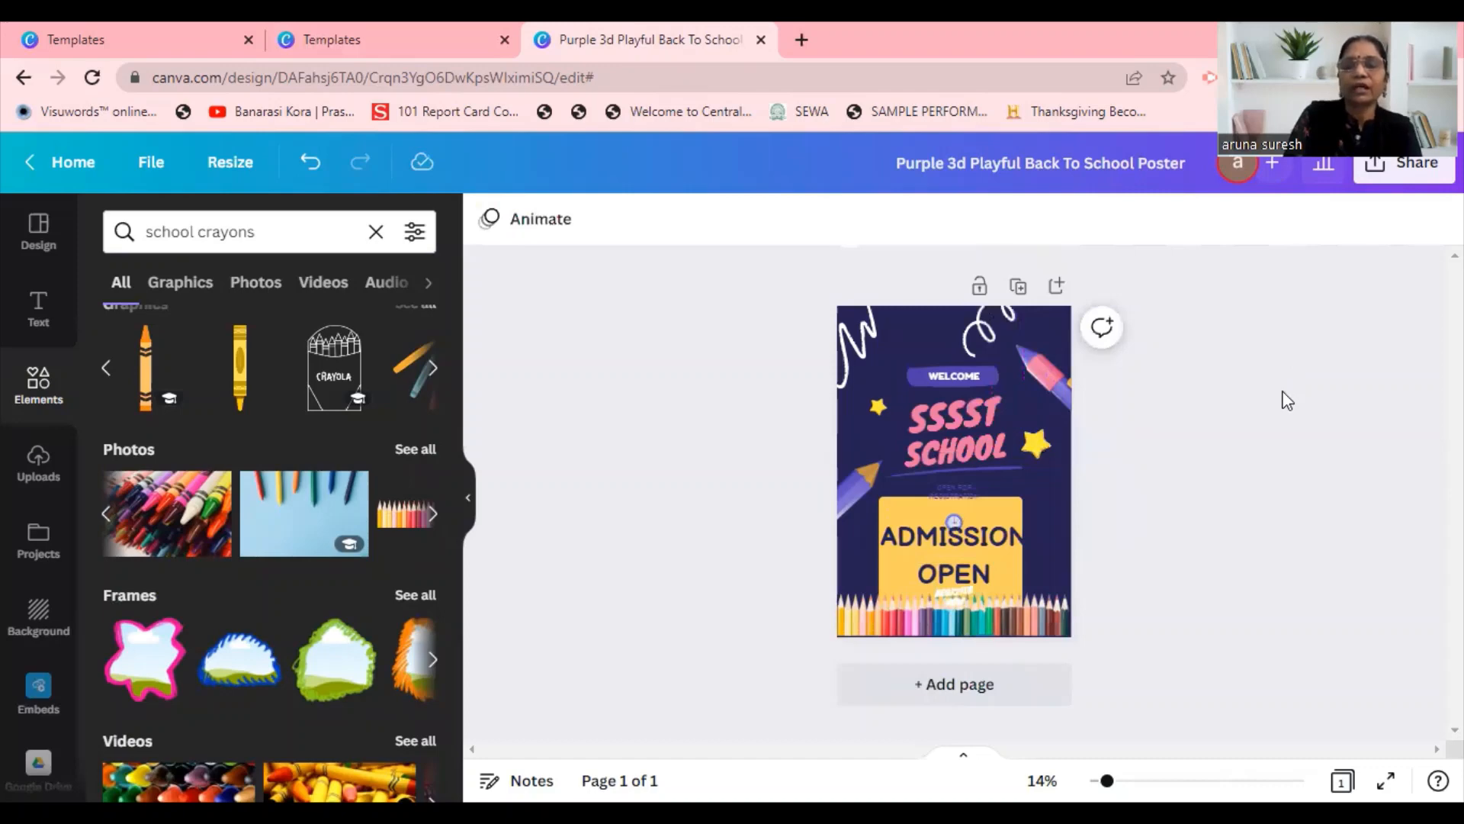